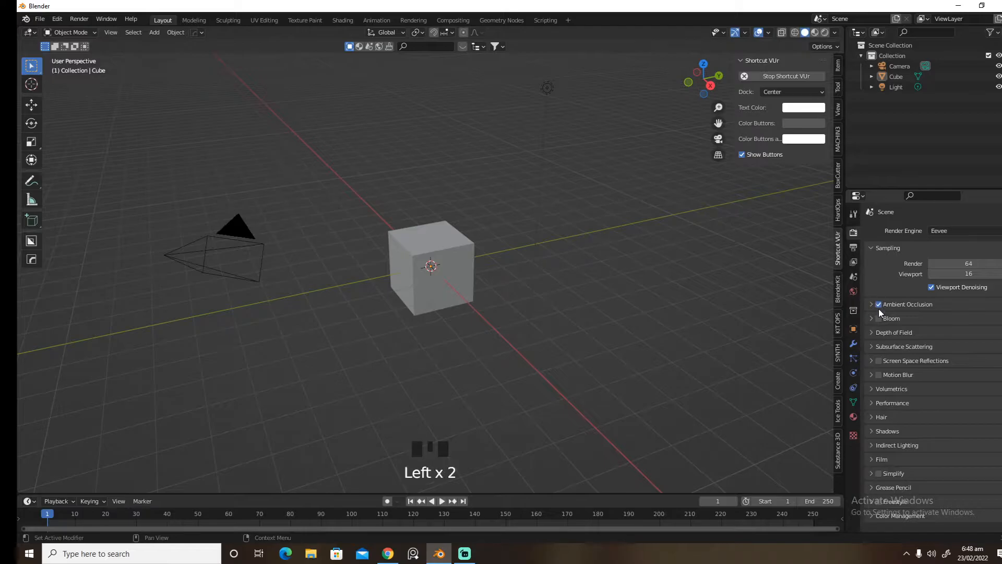
# - Enable Cavity in the viewport shading options and hide the light and the camera in the viewport
pyautogui.click(836, 33)
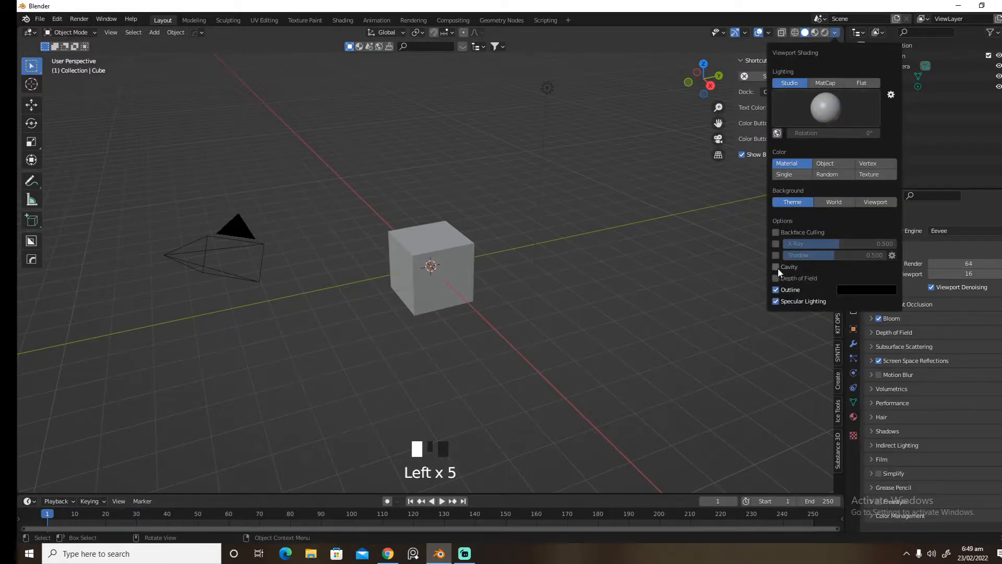
pyautogui.click(999, 87)
pyautogui.click(998, 66)
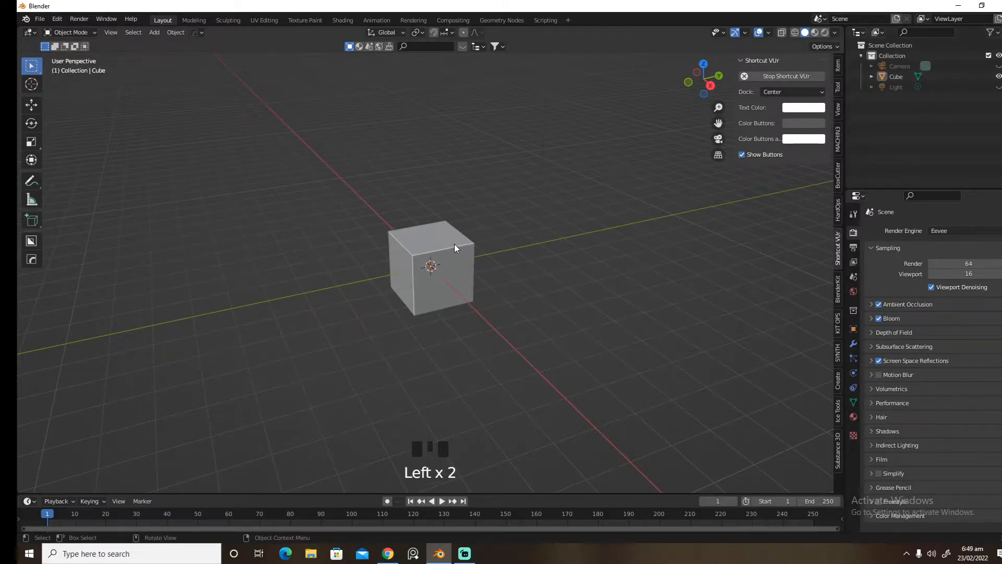
# - From the right side view, raise the default cube about 1.06 m along Z
pyautogui.press('`')
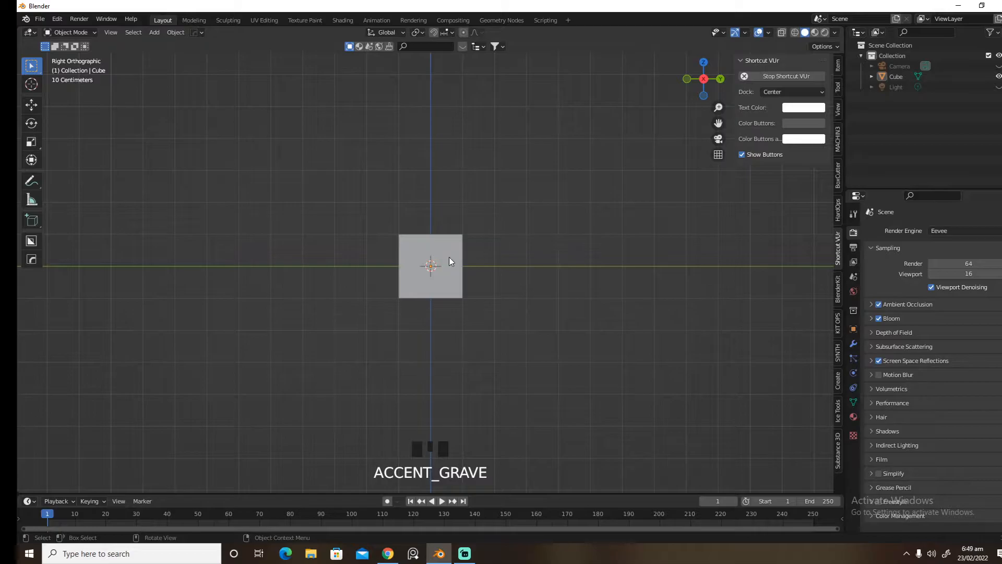
pyautogui.click(449, 258)
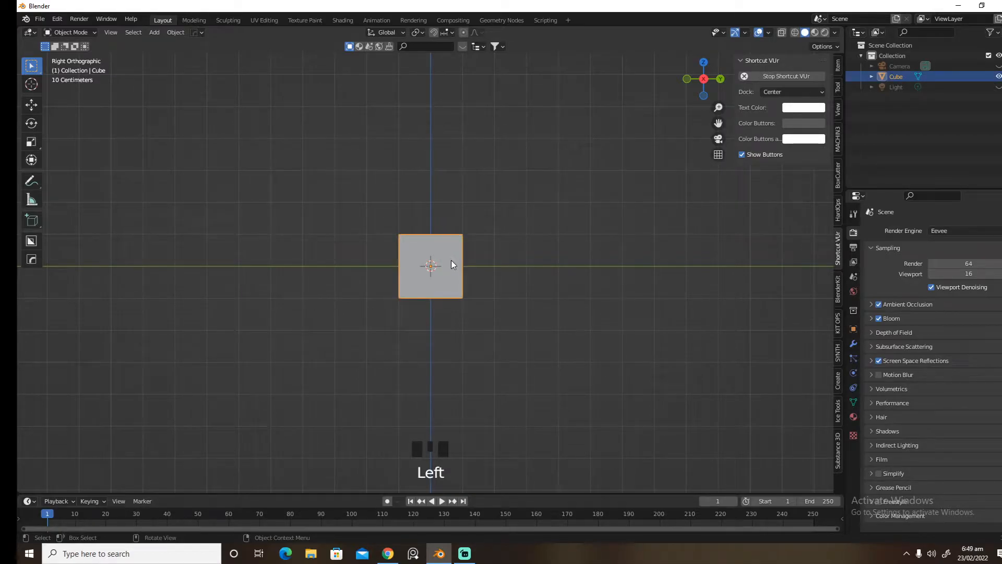
pyautogui.press('g')
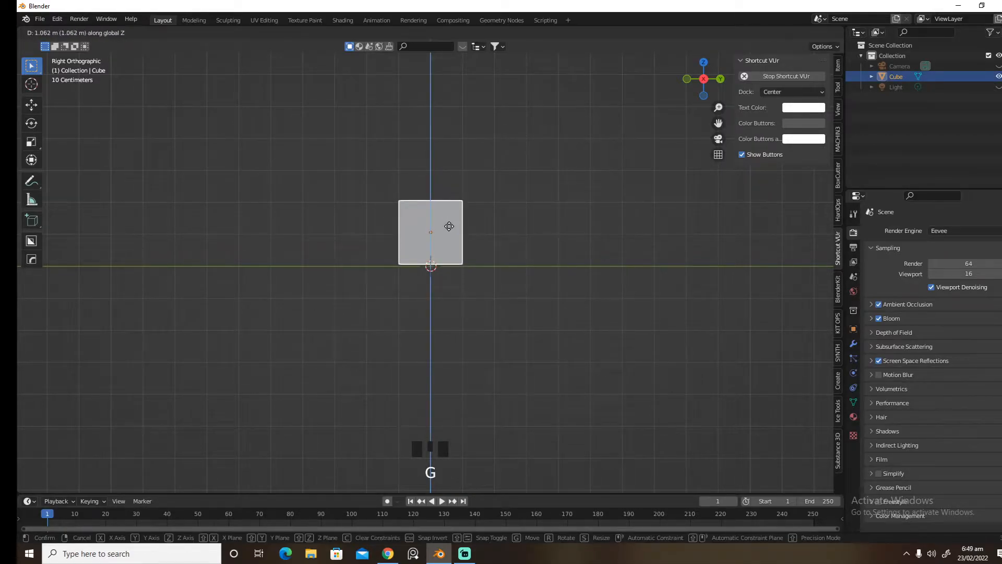
pyautogui.click(449, 225)
# - Add a plane at the origin beneath the cube and scale it up to about 8 times its size
pyautogui.hotkey('shift', 'a')
pyautogui.moveTo(429, 278)
pyautogui.click(510, 40)
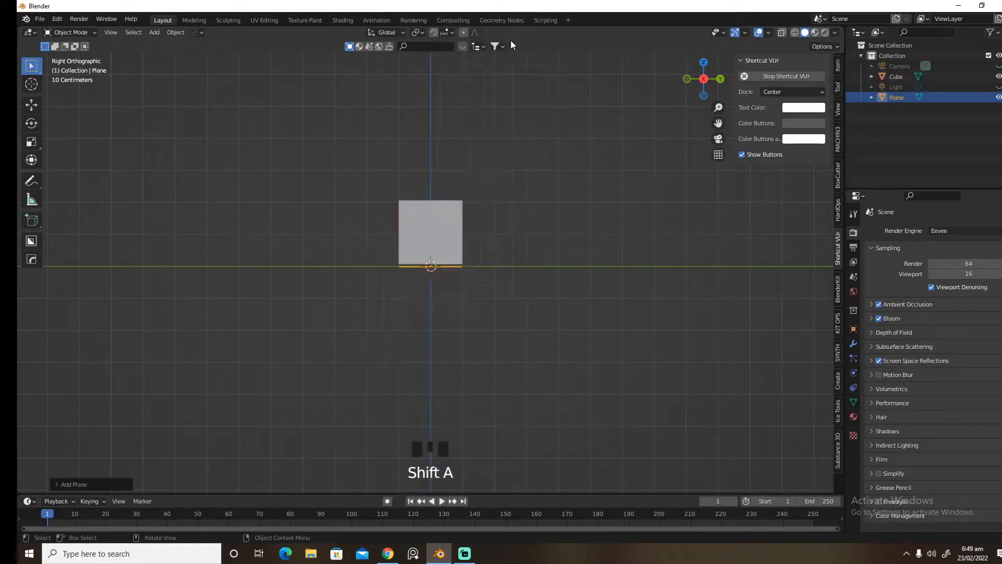
pyautogui.press('s')
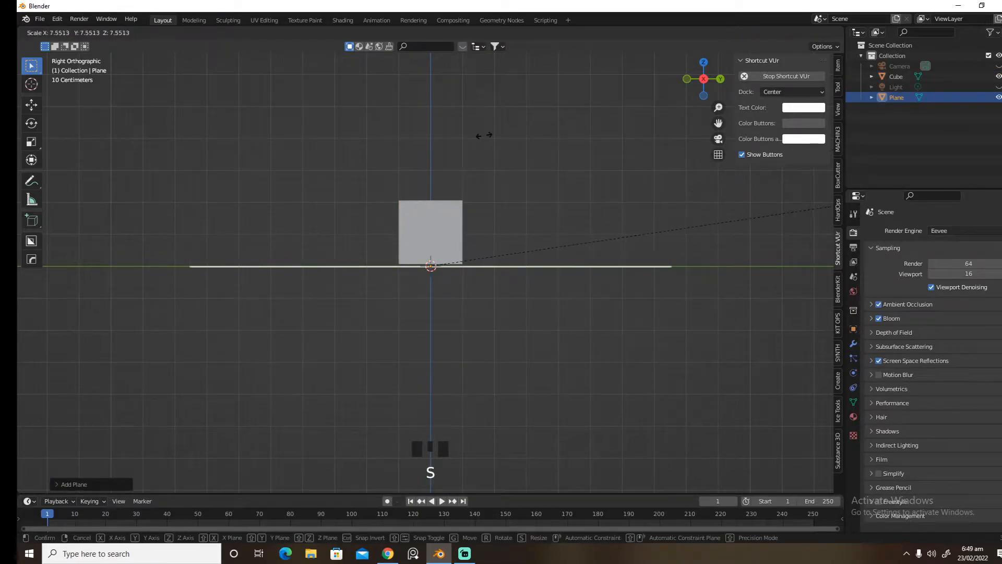
pyautogui.click(532, 134)
# - Delete the default cube above the ground plane
pyautogui.moveTo(490, 145)
pyautogui.mouseDown(button='middle')
pyautogui.moveTo(505, 174)
pyautogui.moveTo(496, 157)
pyautogui.mouseUp(button='middle')
pyautogui.press('`')
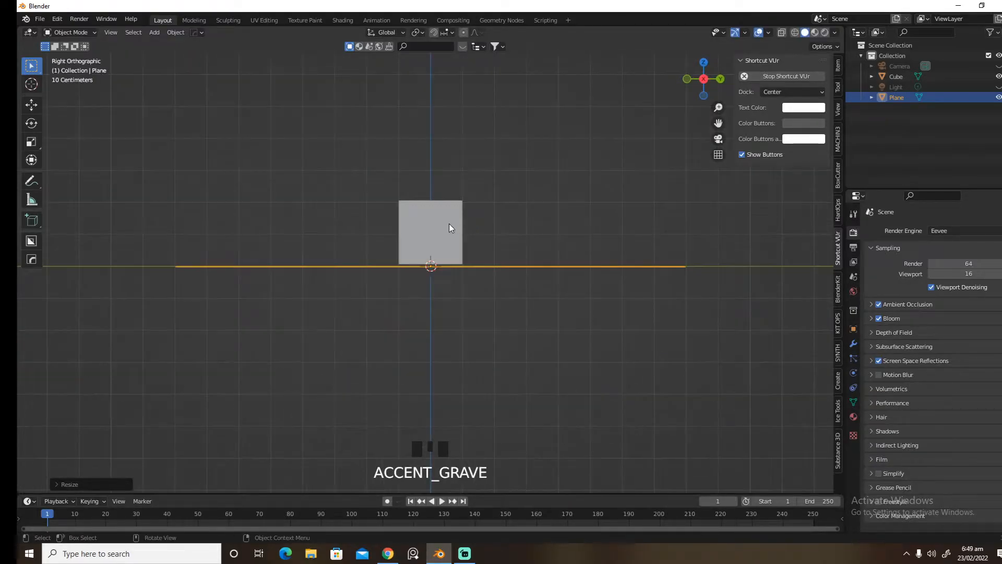
pyautogui.click(449, 223)
pyautogui.press('x')
pyautogui.click(449, 223)
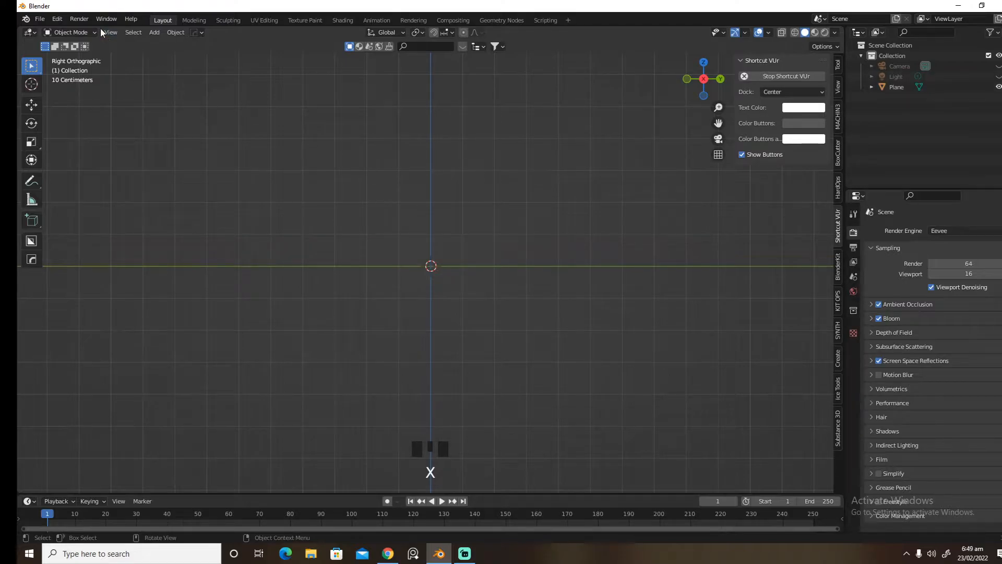
# - Search the add-on preferences for "a.n" and "add" to check whether A.N.T.Landscape and Extra Objects are enabled
pyautogui.click(58, 19)
pyautogui.click(77, 169)
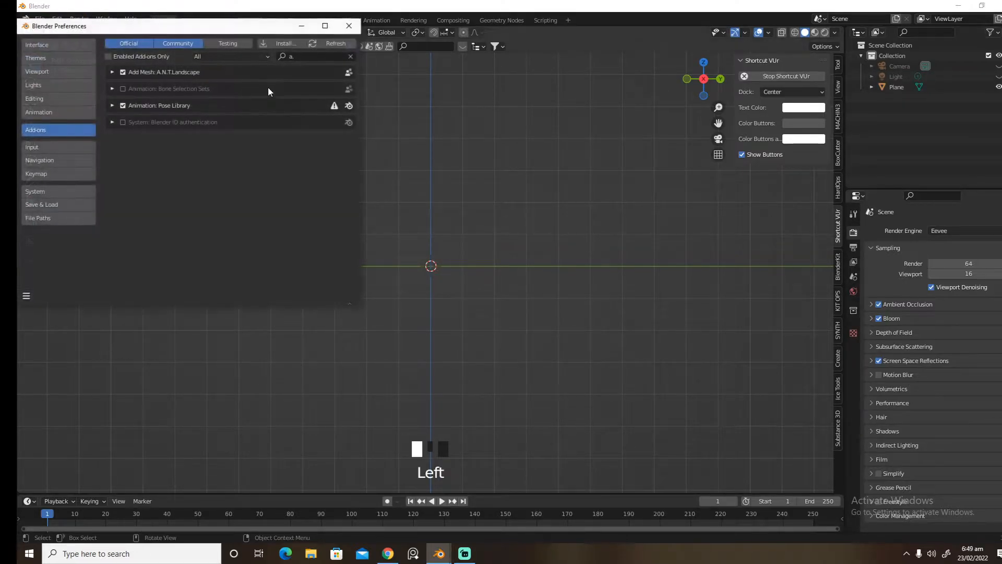
pyautogui.click(303, 57)
pyautogui.write('a.n')
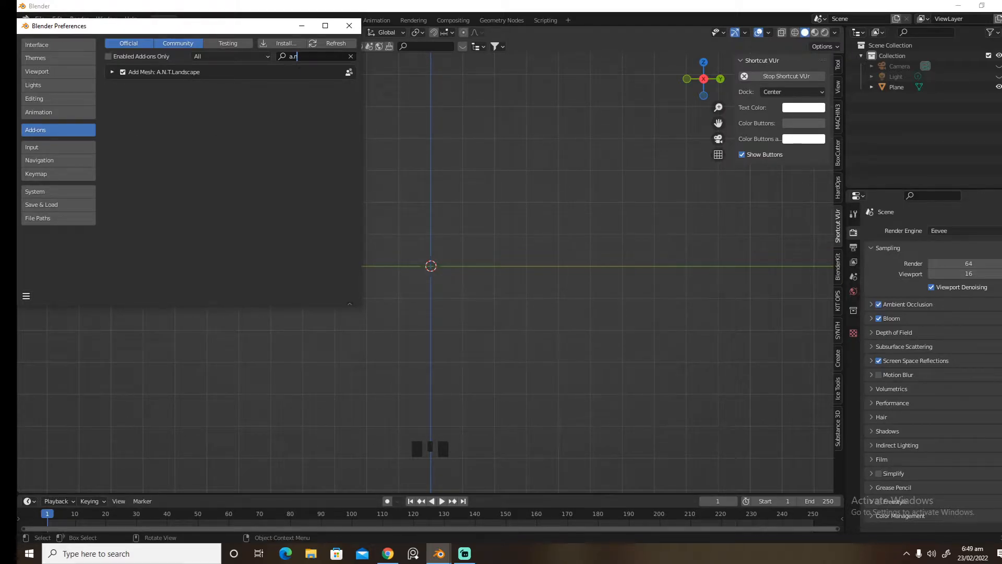
pyautogui.write('add')
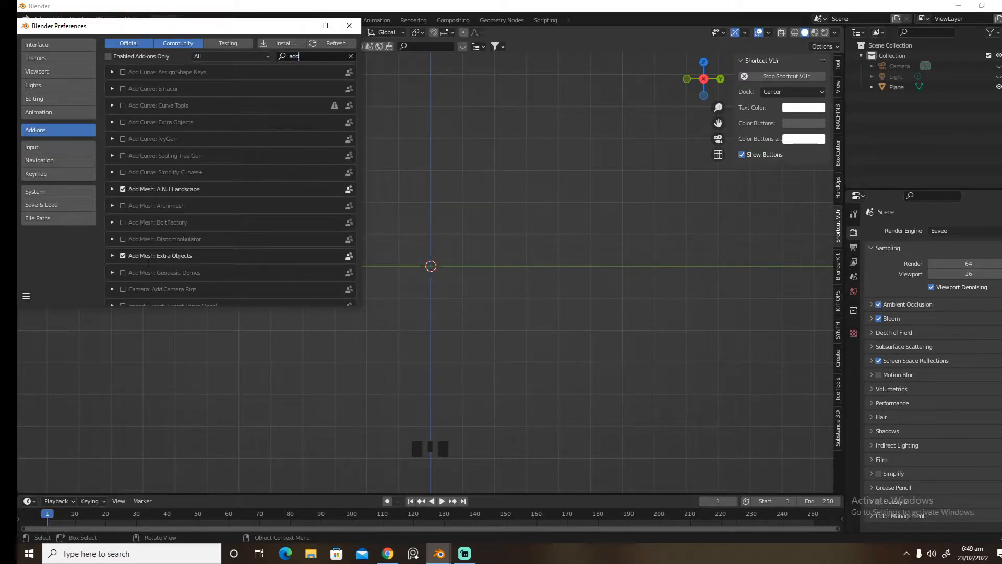
pyautogui.click(349, 26)
# - Add a rock mesh at the origin with the Rock Generator
pyautogui.hotkey('shift', 'a')
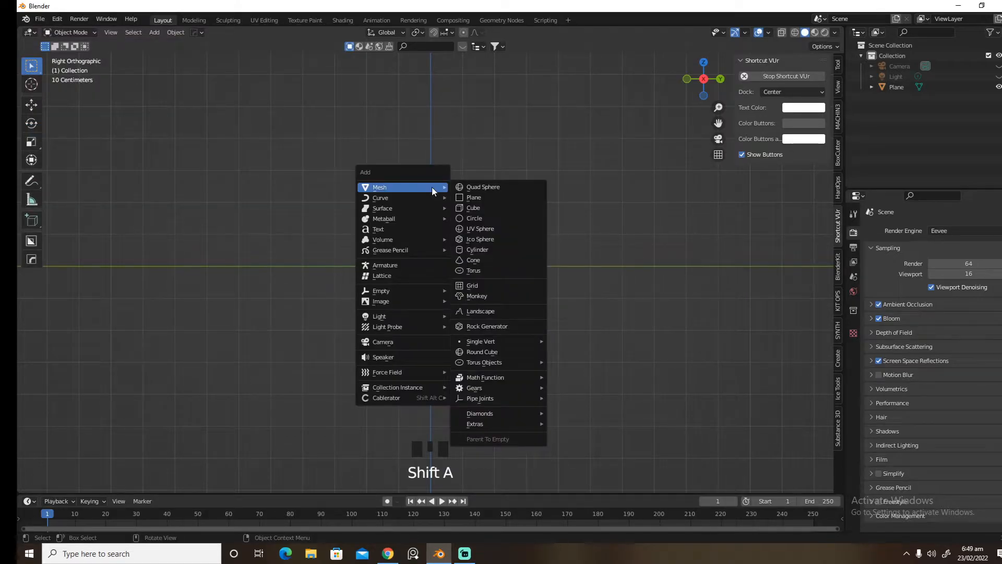
pyautogui.click(498, 327)
pyautogui.scroll(6, 499, 326)
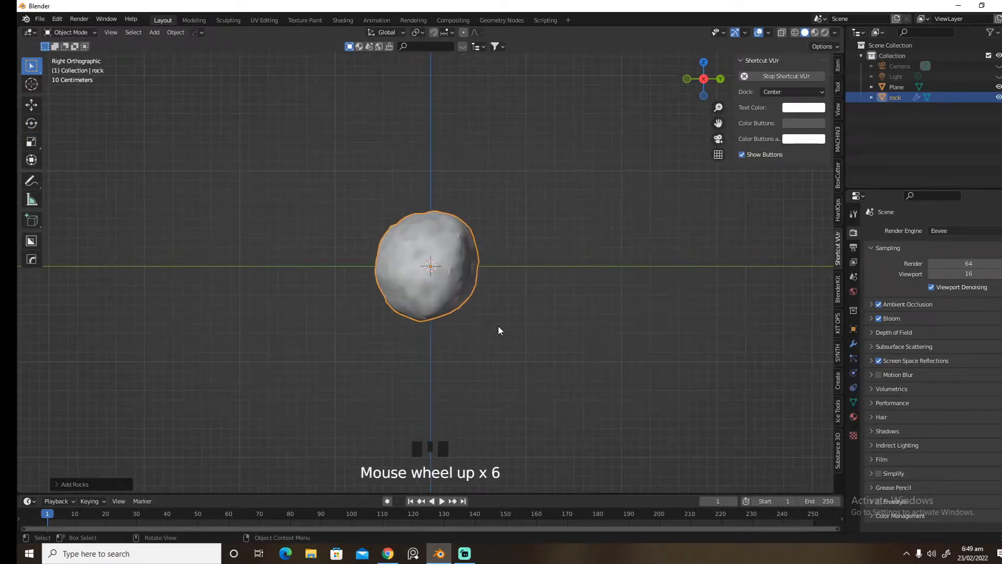
# - Try 3 as the number of rocks in the generator settings and return it to 1
pyautogui.click(111, 480)
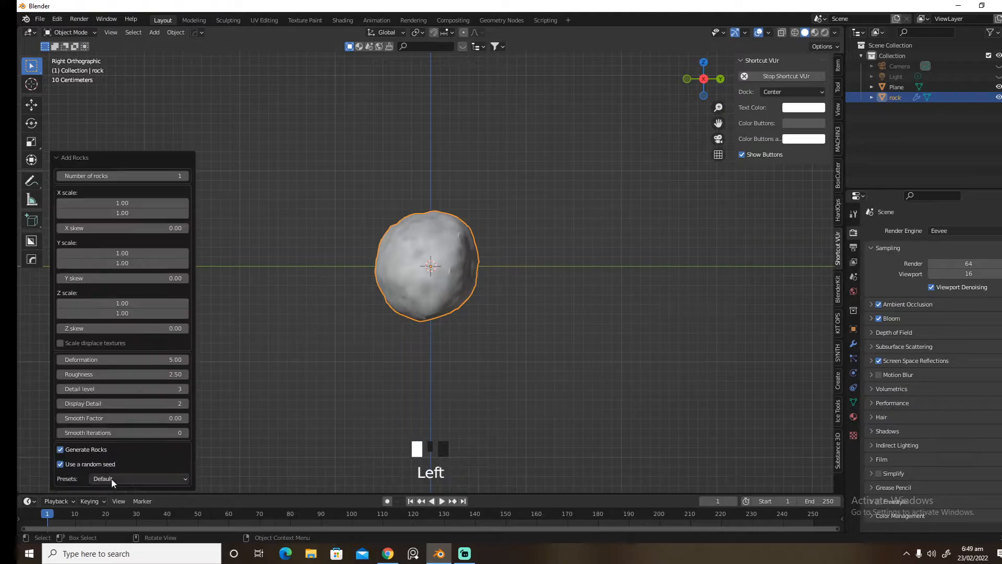
pyautogui.click(184, 177)
pyautogui.click(183, 178)
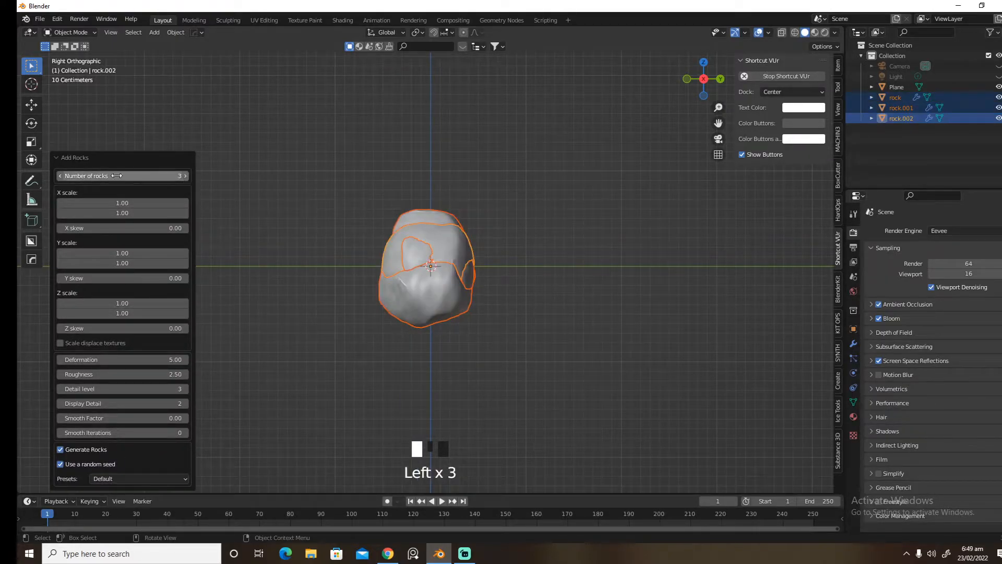
pyautogui.click(59, 176)
pyautogui.click(59, 176)
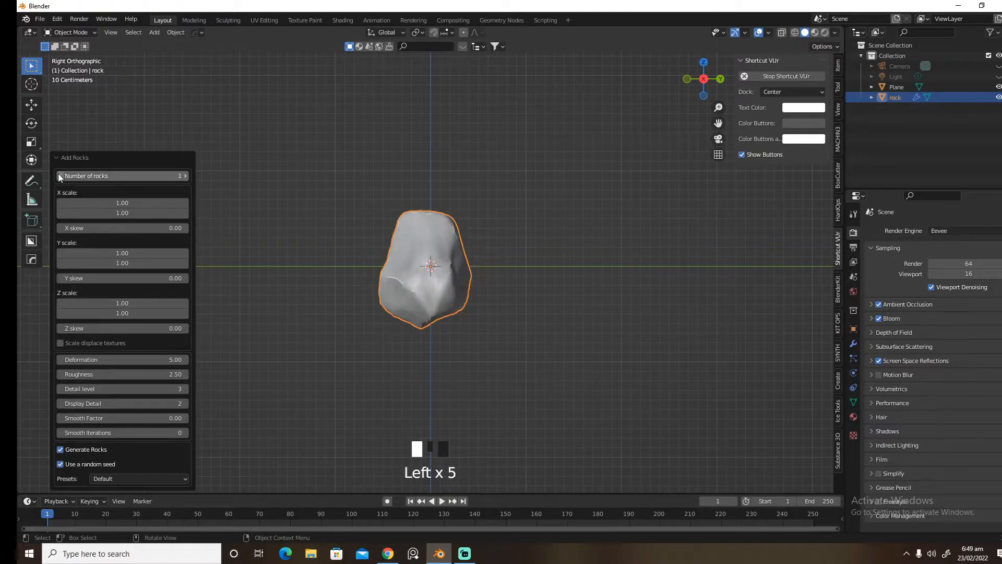
# - Set the generated rock's detail level to 4
pyautogui.click(184, 389)
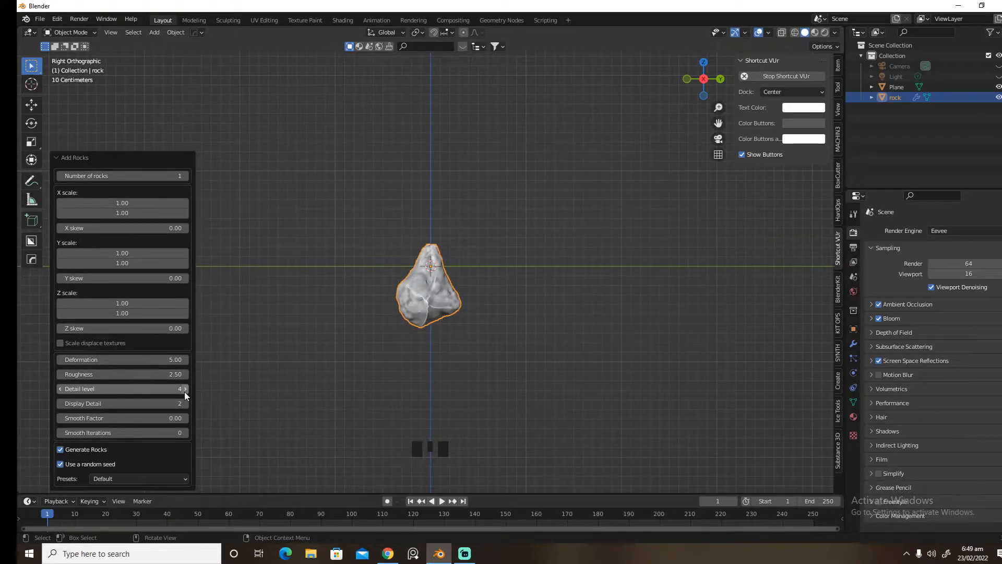
pyautogui.click(333, 321)
# - Raise the rock about 0.65 m along Z so it rests on the ground plane
pyautogui.moveTo(343, 280); pyautogui.dragTo(365, 292, button='middle')
pyautogui.click(426, 257)
pyautogui.press('g')
pyautogui.press('z')
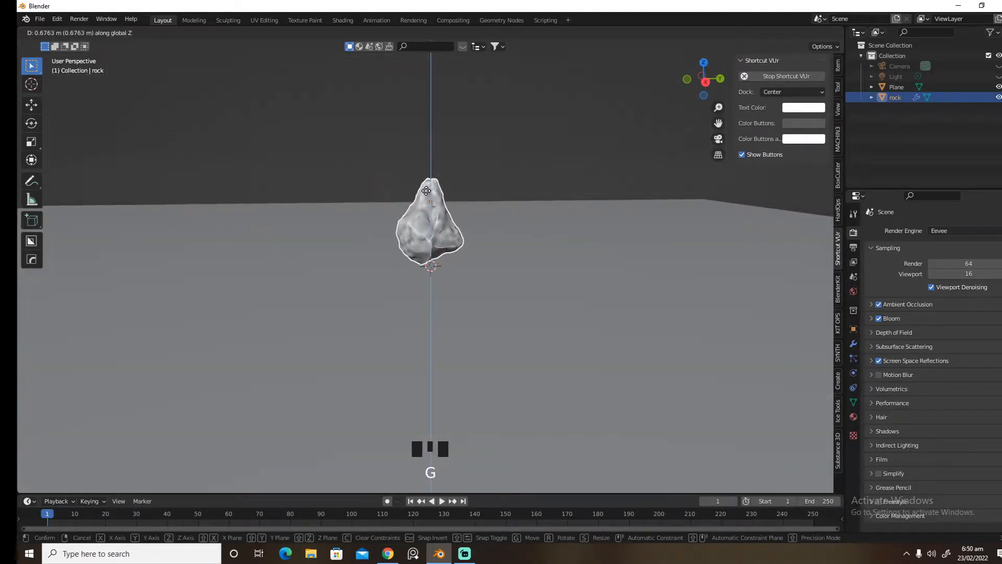
pyautogui.click(426, 191)
# - From the right side view, scale the rock down to about half its size
pyautogui.press('`')
pyautogui.click(361, 239)
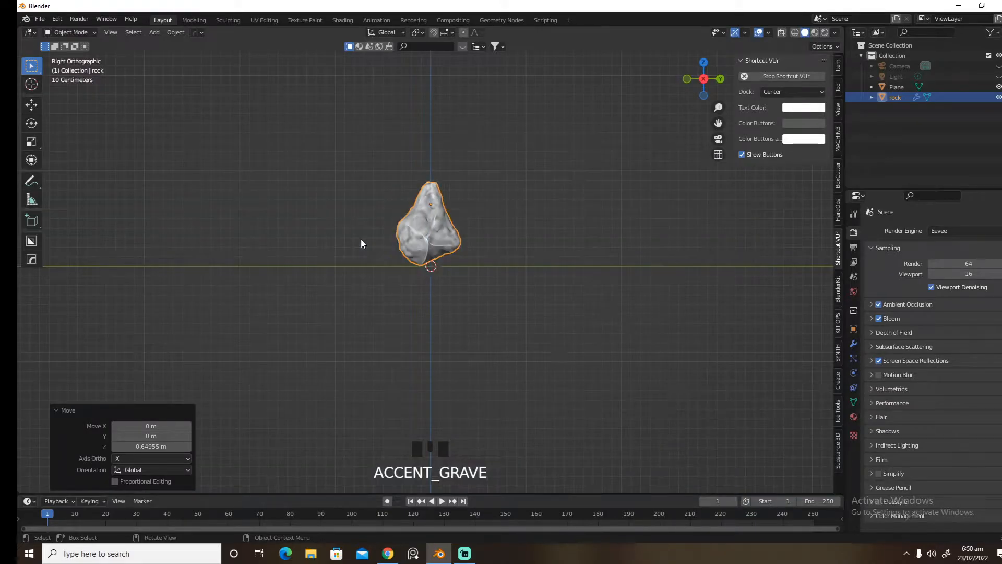
pyautogui.press('s')
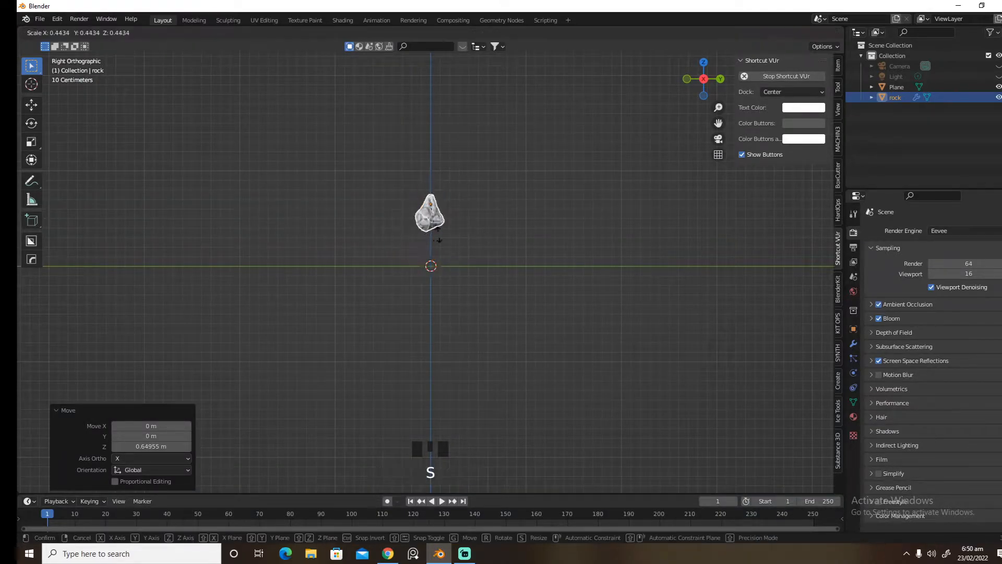
pyautogui.click(436, 239)
# - Move the rock about 0.66 m toward negative Y and 0.38 m down, and rotate it about 19.2° in the side view
pyautogui.press('g')
pyautogui.click(390, 271)
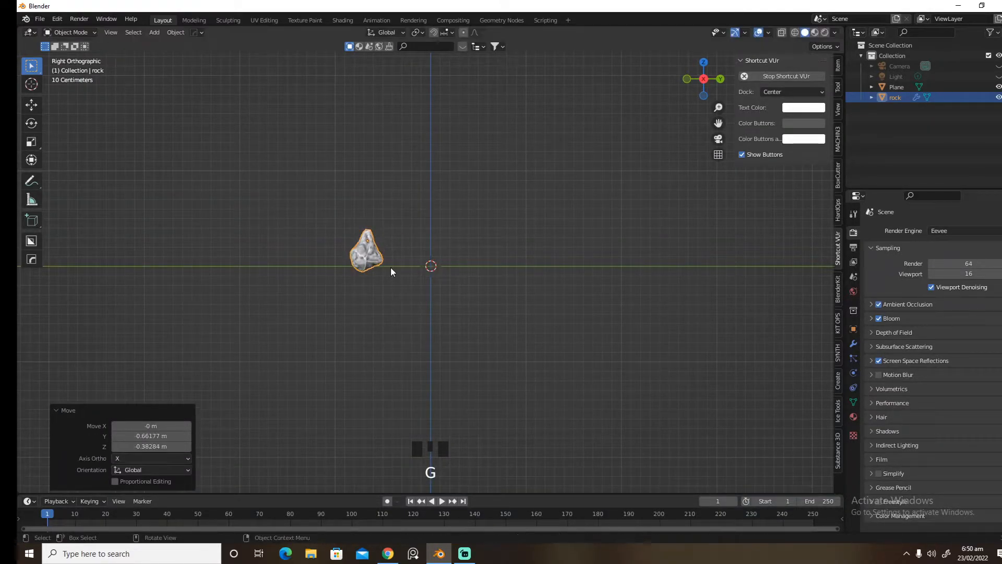
pyautogui.press('r')
pyautogui.click(431, 268)
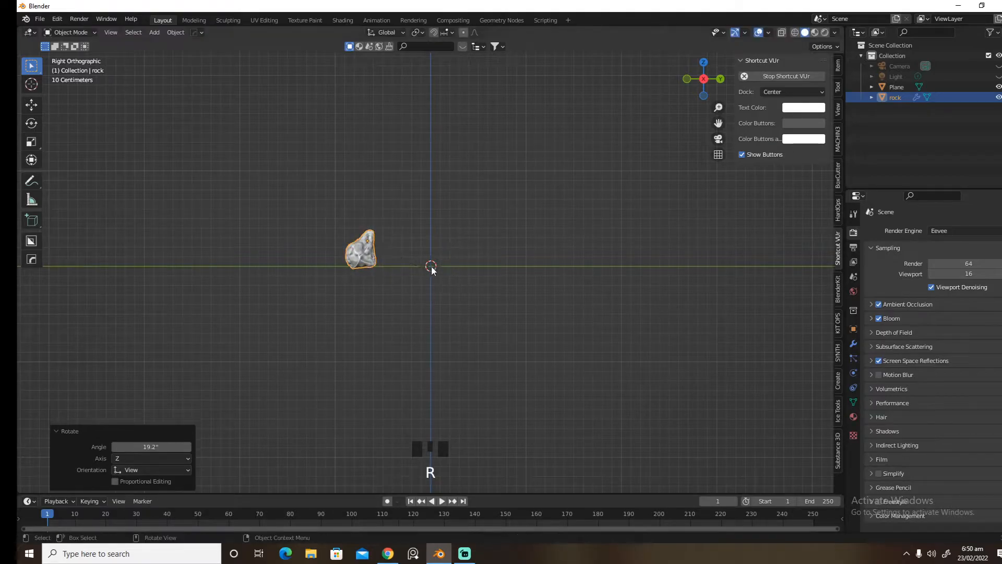
# - Set the rock's origin to its geometry
pyautogui.hotkey('shift', 'a')
pyautogui.hotkey('shift', 's')
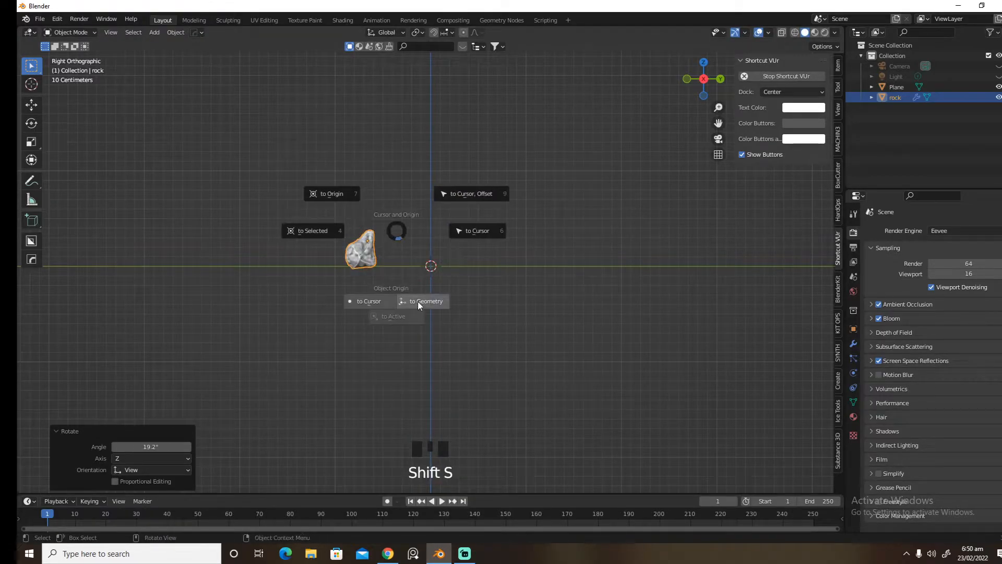
pyautogui.click(418, 300)
pyautogui.press('s')
pyautogui.rightClick(384, 310)
# - Rotate the rock slightly about its new origin and scale it up by about 1.49
pyautogui.press('r')
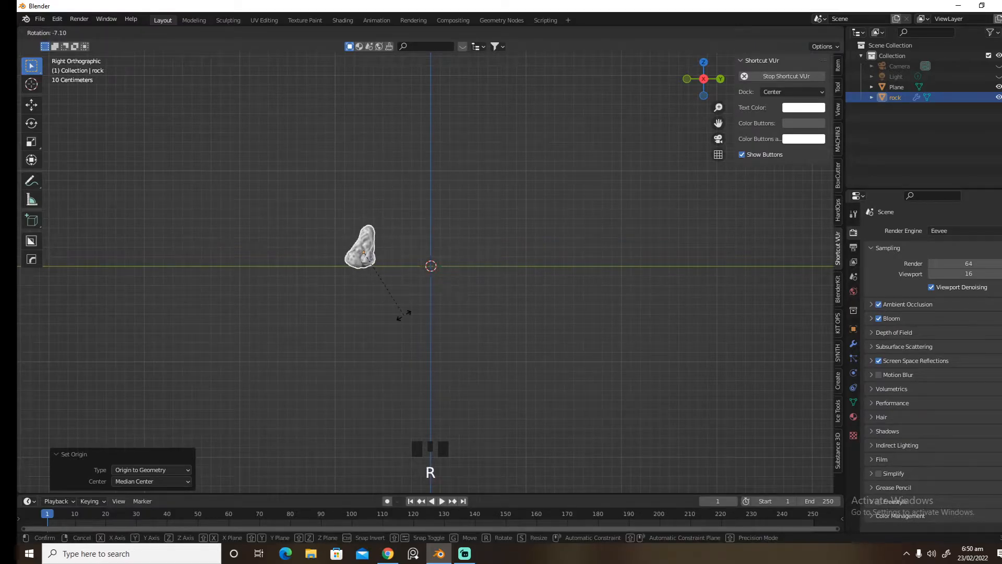
pyautogui.click(385, 315)
pyautogui.press('s')
pyautogui.click(438, 298)
# - Align the camera to a low perspective view that frames the rock and the ground plane
pyautogui.moveTo(437, 296)
pyautogui.mouseDown(button='middle')
pyautogui.moveTo(427, 312)
pyautogui.moveTo(444, 310)
pyautogui.moveTo(444, 284)
pyautogui.moveTo(424, 295)
pyautogui.moveTo(424, 284)
pyautogui.mouseUp(button='middle')
pyautogui.scroll(2, 424, 312)
pyautogui.scroll(-1, 433, 312)
pyautogui.scroll(3, 444, 284)
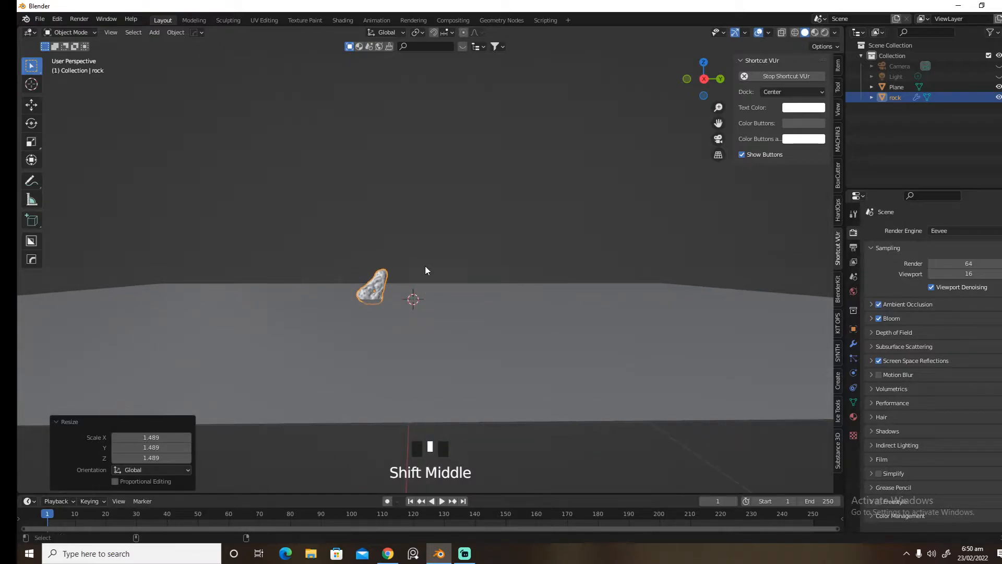
pyautogui.press('ctrl+alt+KP_0')
# - Enlarge the rock to about half the camera frame's height and move it about 0.61 m toward negative Y and 0.54 m up
pyautogui.press('s')
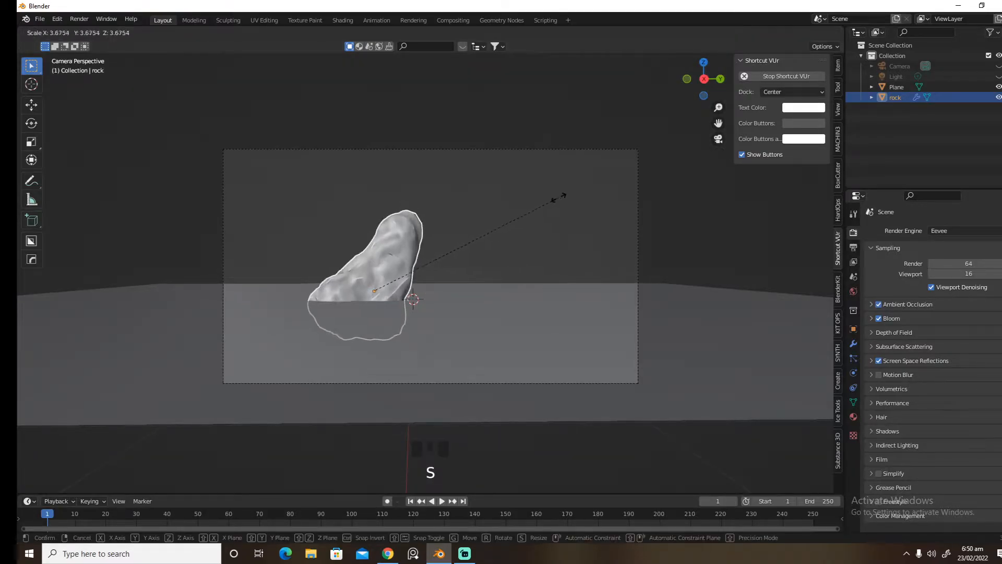
pyautogui.click(540, 214)
pyautogui.press('g')
pyautogui.click(504, 184)
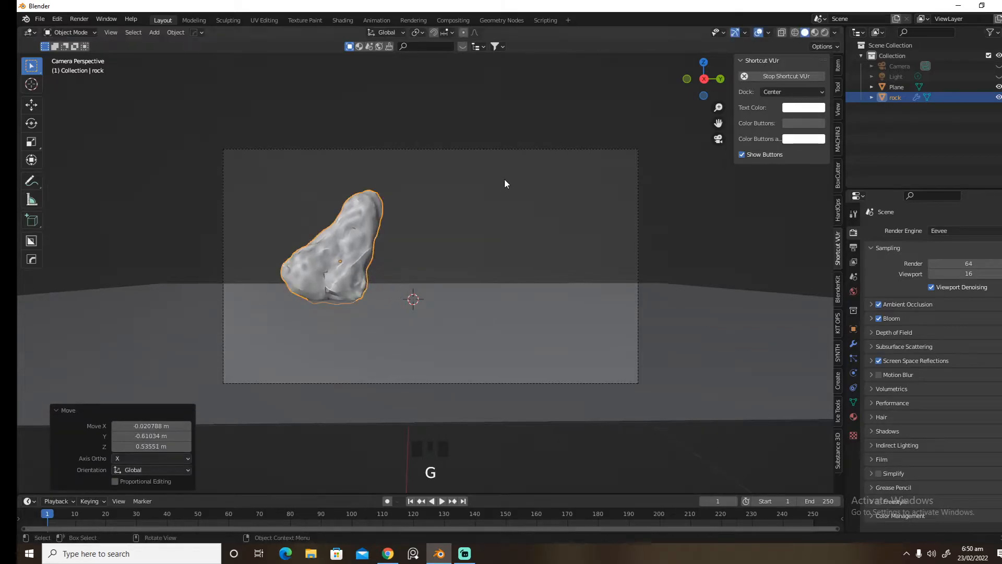
# - Rotate the rock about 11° and move it about 0.22 m toward negative Y and 0.80 m down, partly into the ground
pyautogui.press('r')
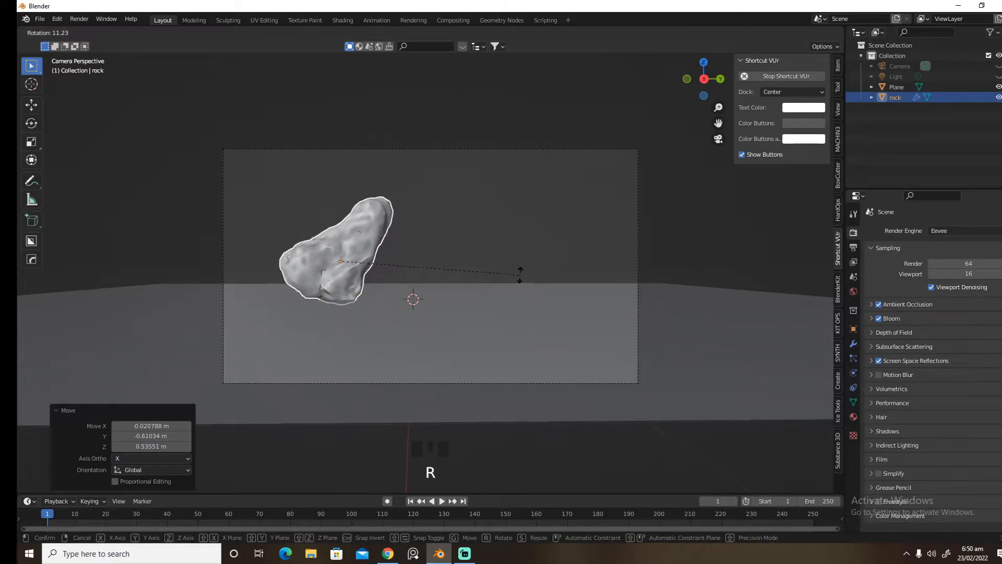
pyautogui.click(521, 270)
pyautogui.press('g')
pyautogui.click(507, 312)
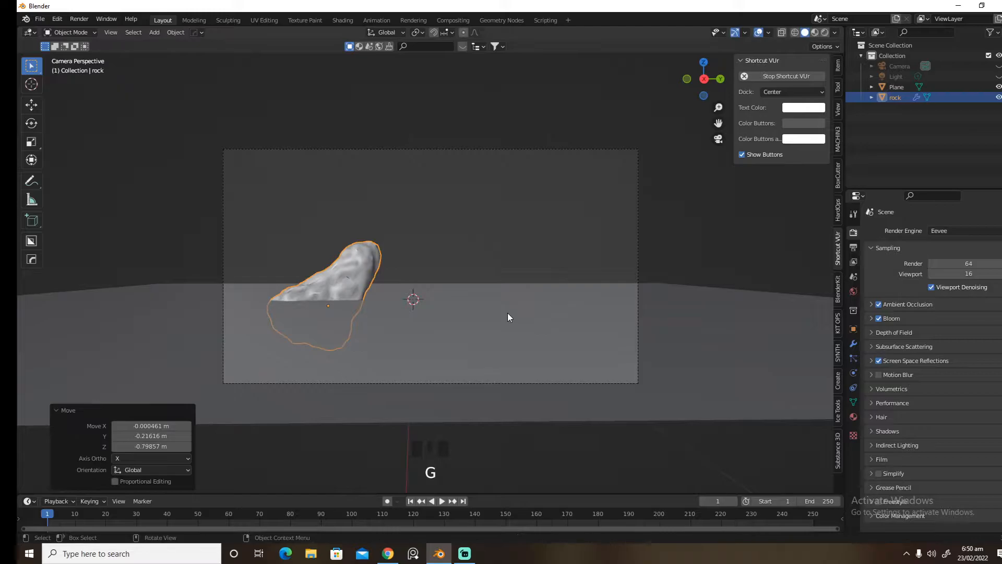
# - Duplicate the rock and place the copy about 1.36 m along Y and 0.30 m lower
pyautogui.hotkey('shift', 'd')
pyautogui.click(584, 330)
pyautogui.press('r')
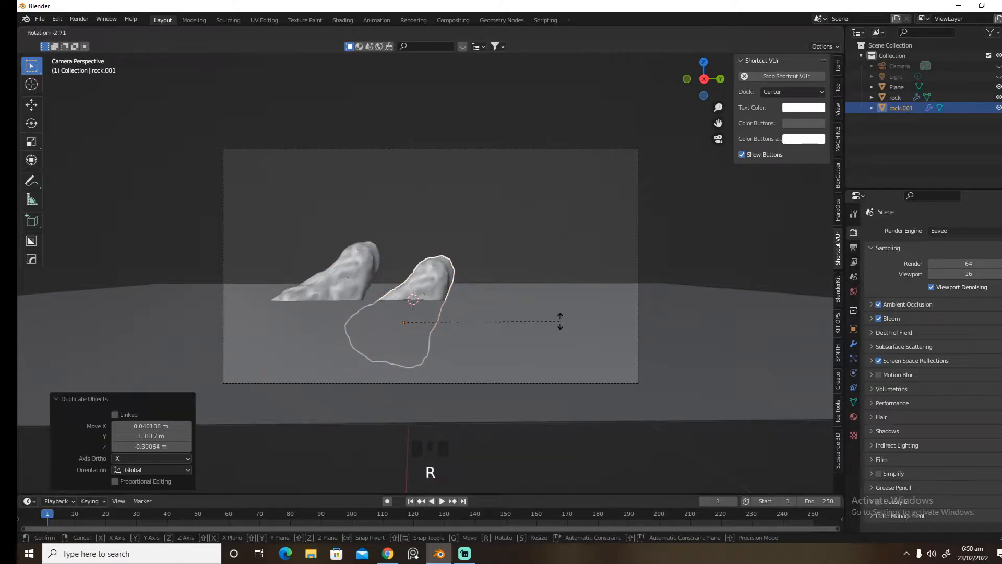
pyautogui.click(557, 319)
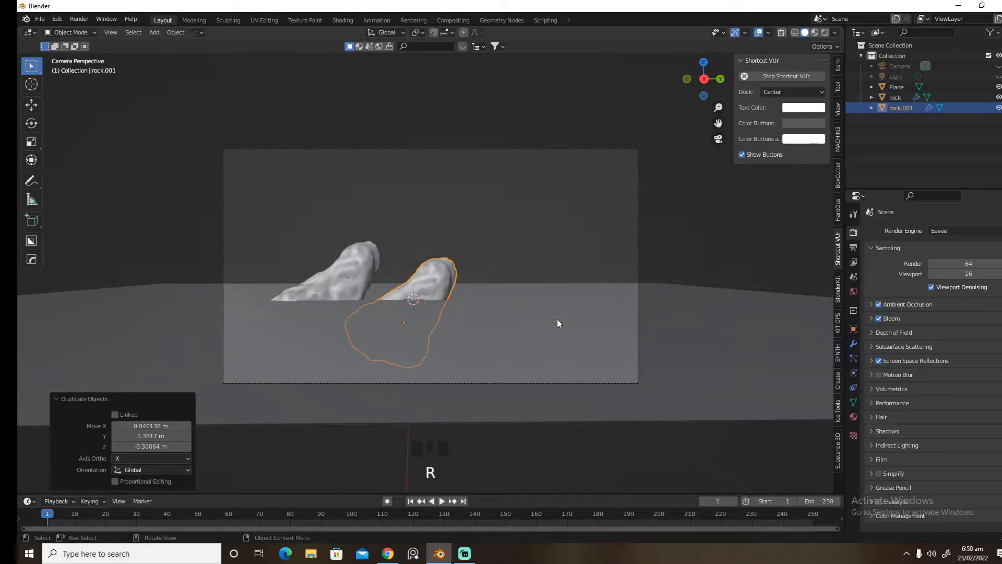
# - Move the rock copy about 2.82 m along Y and 0.24 m up, and rotate it about -73° in the camera view
pyautogui.press('g')
pyautogui.click(710, 305)
pyautogui.press('r')
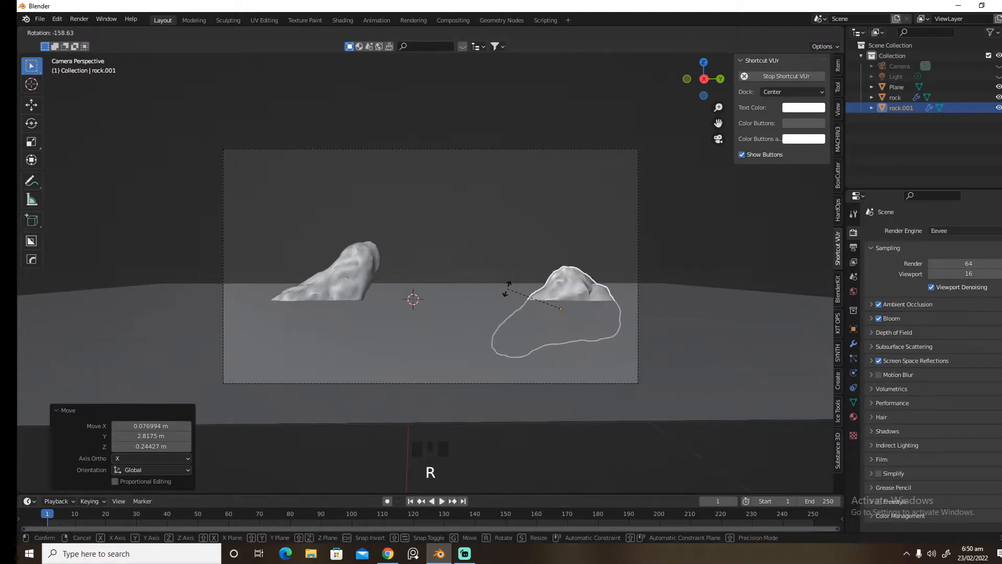
pyautogui.click(565, 291)
# - Move the rock copy about 1.2 m along X toward the camera
pyautogui.press('g')
pyautogui.press('x')
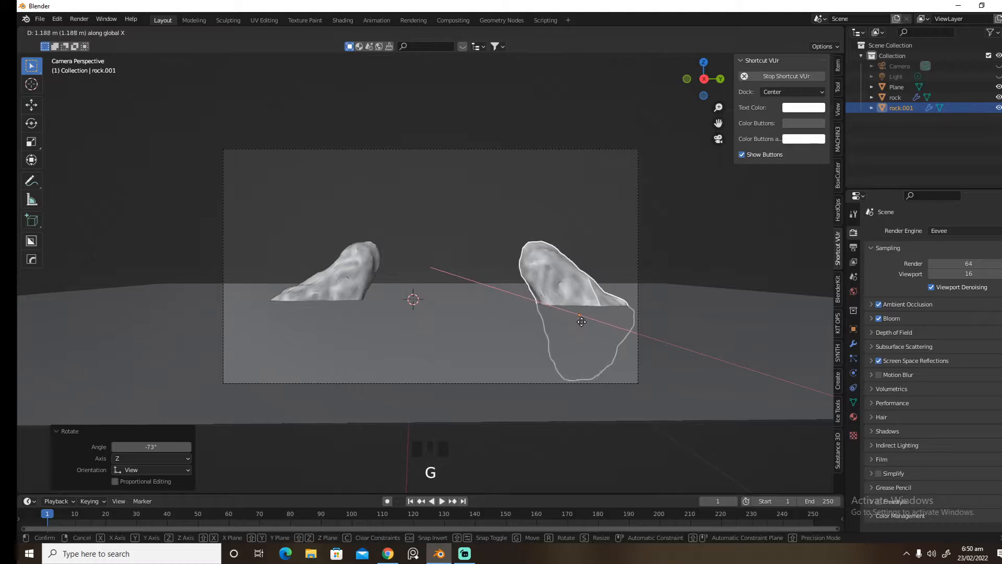
pyautogui.click(583, 326)
# - Duplicate the right rock in place and move the copy about -6.42 m along X, away from the camera
pyautogui.hotkey('shift', 'd')
pyautogui.rightClick(497, 305)
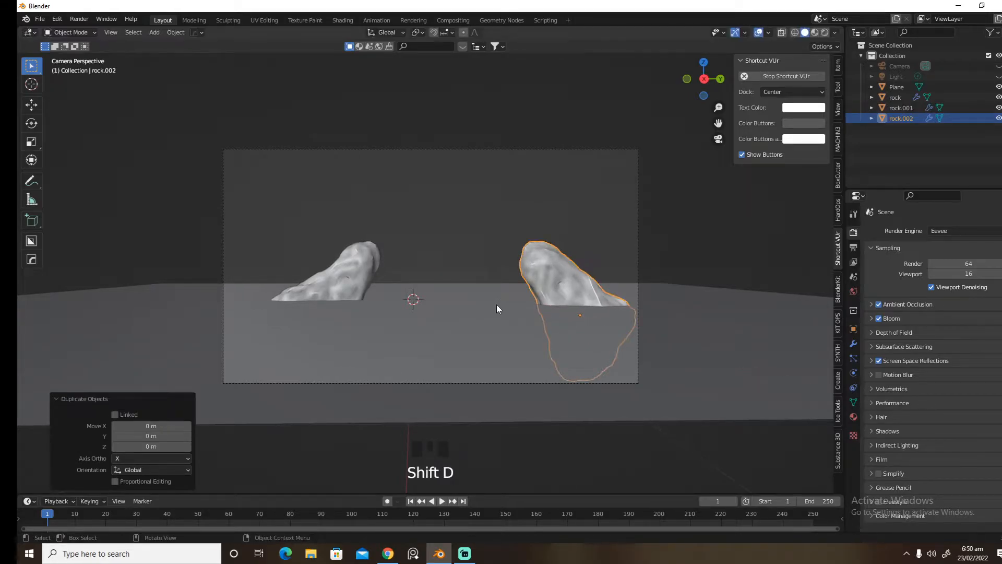
pyautogui.press('g')
pyautogui.press('x')
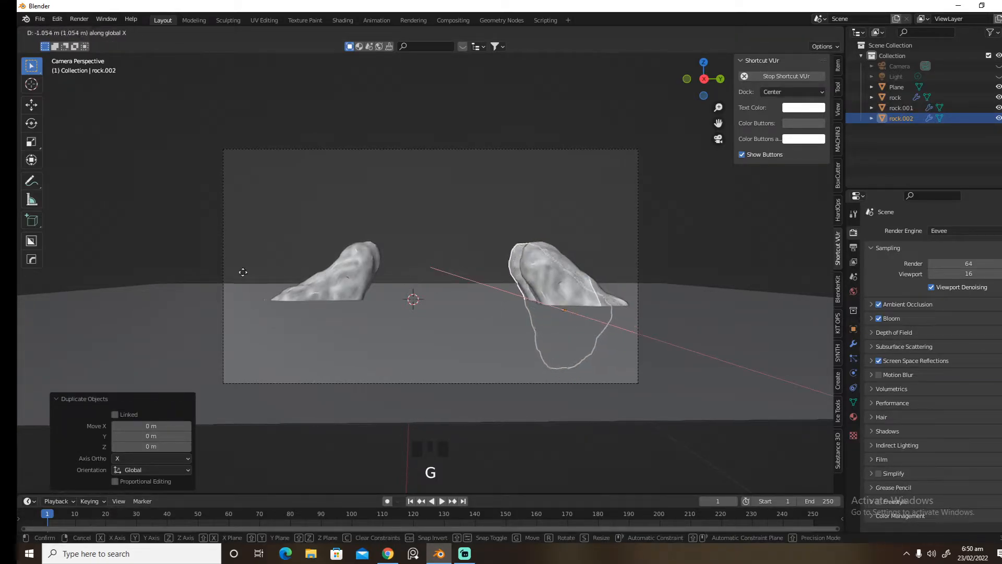
pyautogui.rightClick(478, 224)
# - Duplicate the small far rock, move the copy along negative Y beside the large left rock, and rotate it about 81.1° in the camera view
pyautogui.hotkey('shift', 'd')
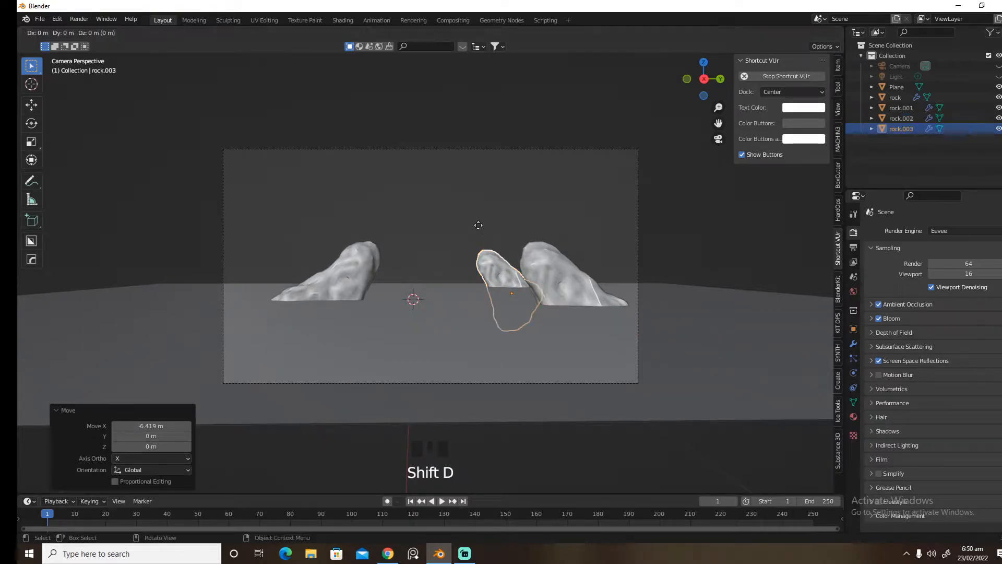
pyautogui.rightClick(478, 225)
pyautogui.press('g')
pyautogui.press('y')
pyautogui.click(325, 224)
pyautogui.press('r')
pyautogui.click(435, 252)
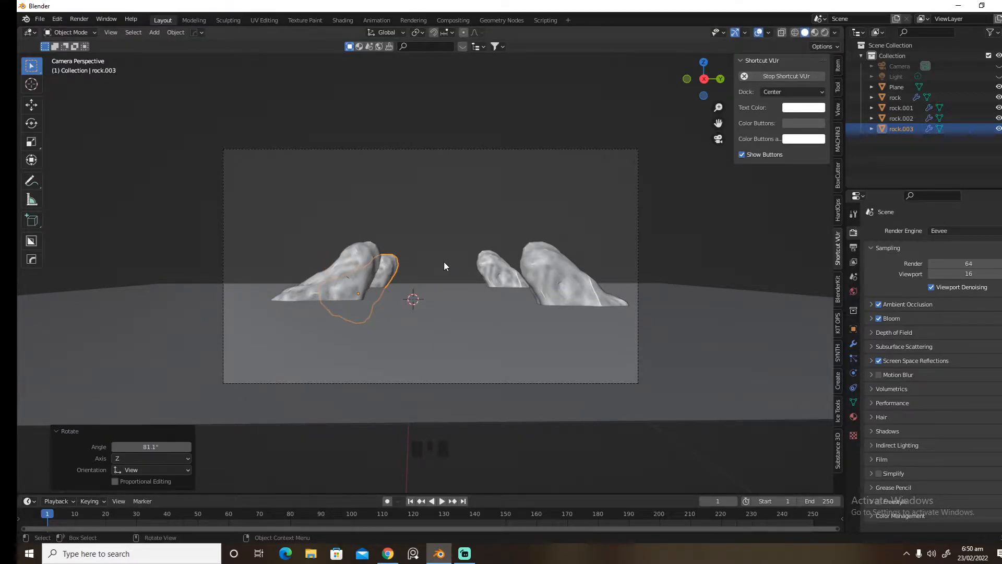
# - Shift the large left rock outward along negative Y, and move the small rock behind it about 0.74 m the same way
pyautogui.click(375, 272)
pyautogui.press('g')
pyautogui.press('y')
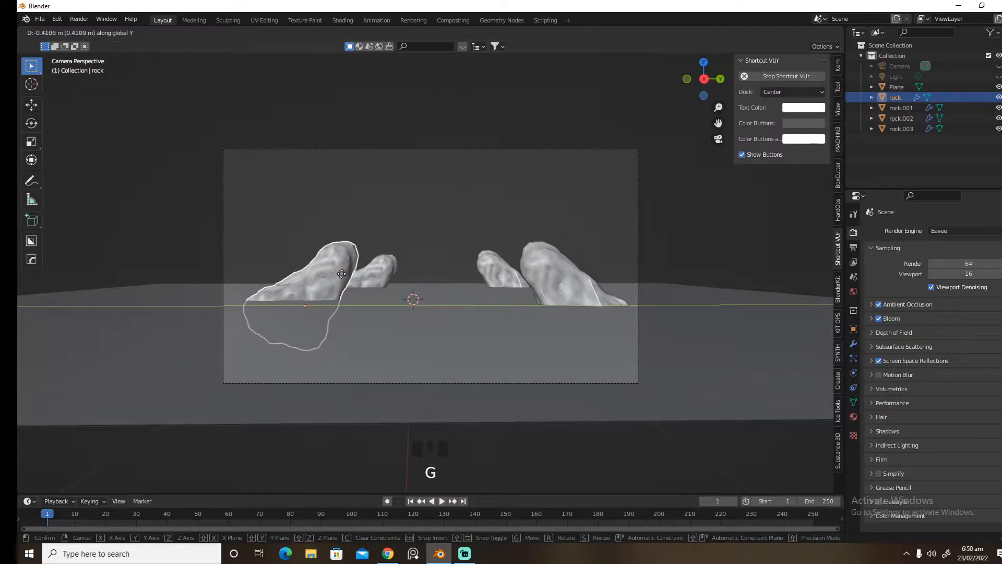
pyautogui.click(342, 275)
pyautogui.click(372, 280)
pyautogui.press('g')
pyautogui.press('y')
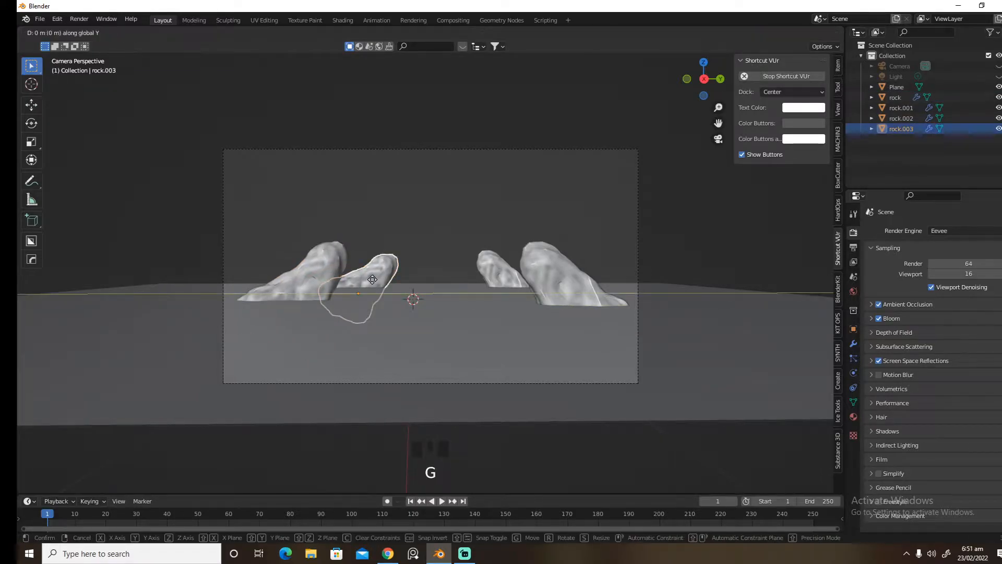
pyautogui.click(344, 280)
# - Generate a new rock with the Rock Generator, try the Asteroid and Sandstone presets, and settle on Fake Ocean
pyautogui.hotkey('shift', 'a')
pyautogui.moveTo(344, 281)
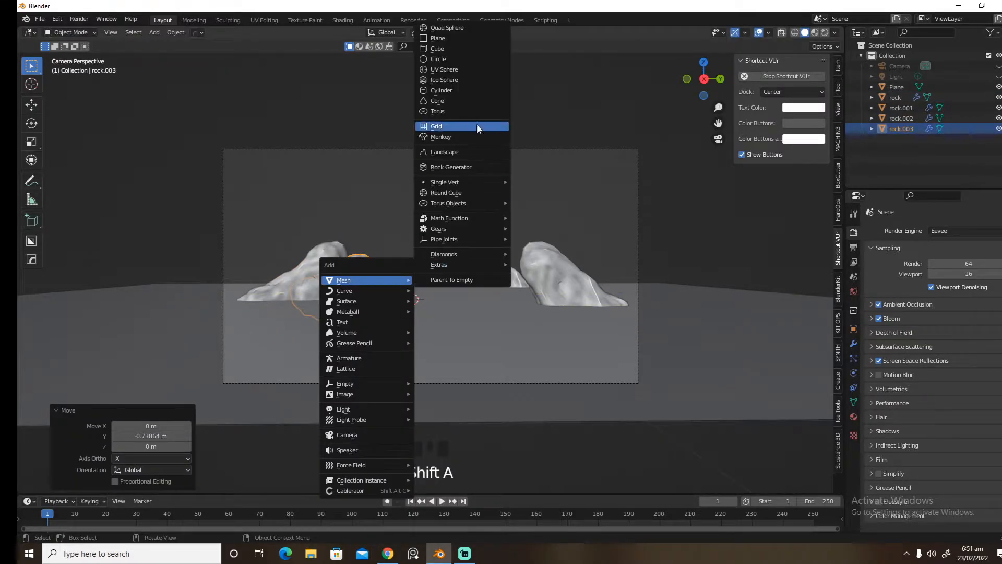
pyautogui.click(465, 168)
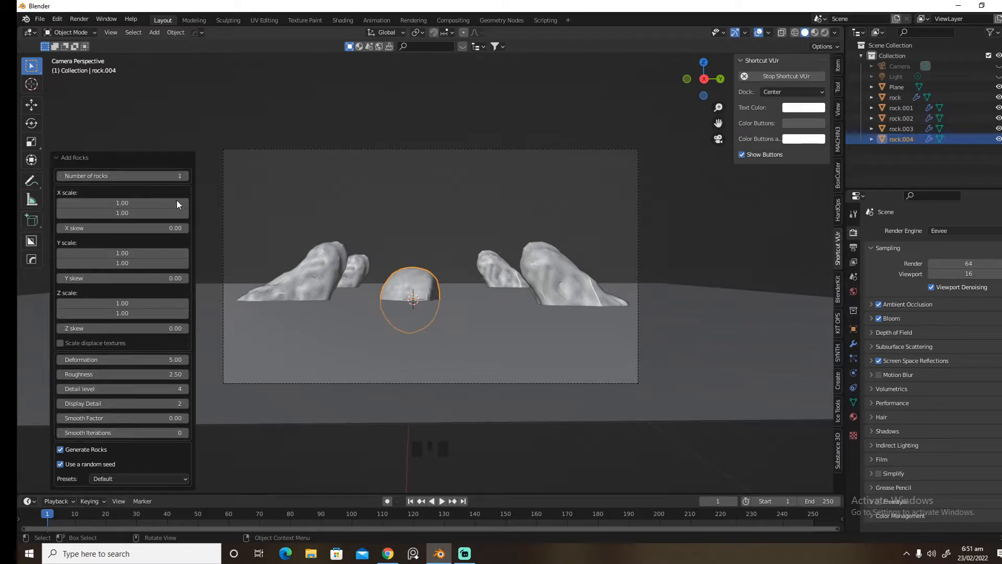
pyautogui.click(174, 478)
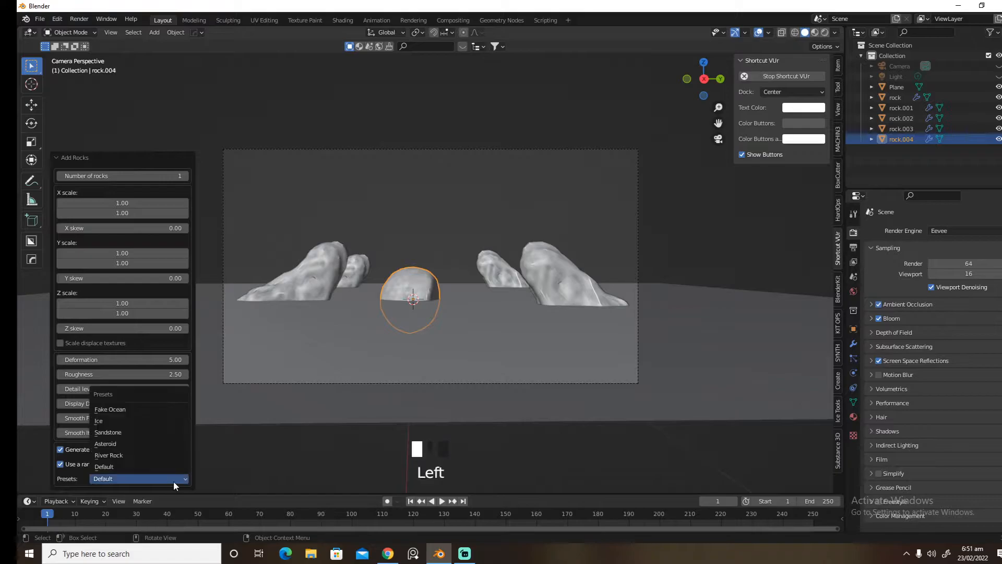
pyautogui.click(147, 445)
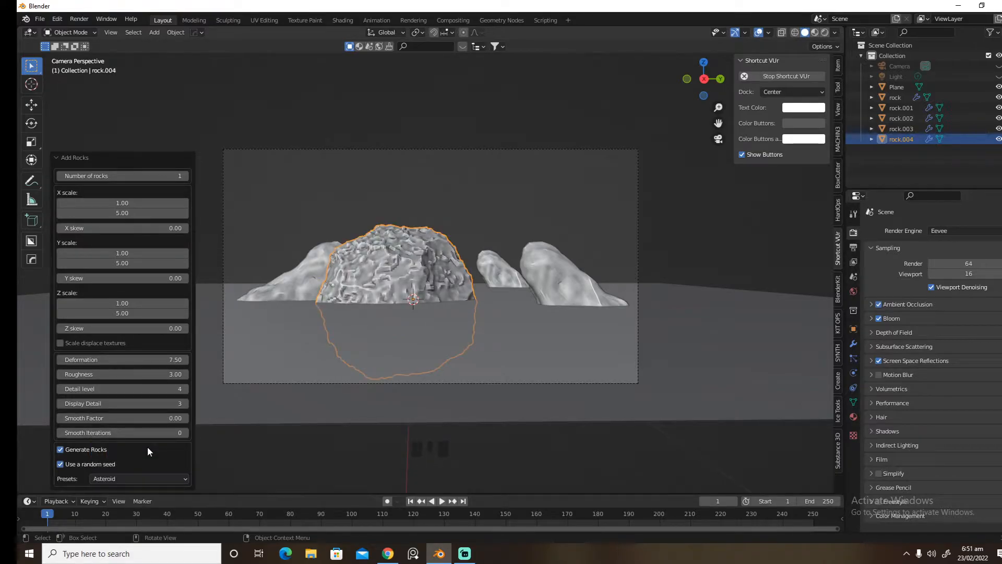
pyautogui.click(149, 478)
pyautogui.click(145, 432)
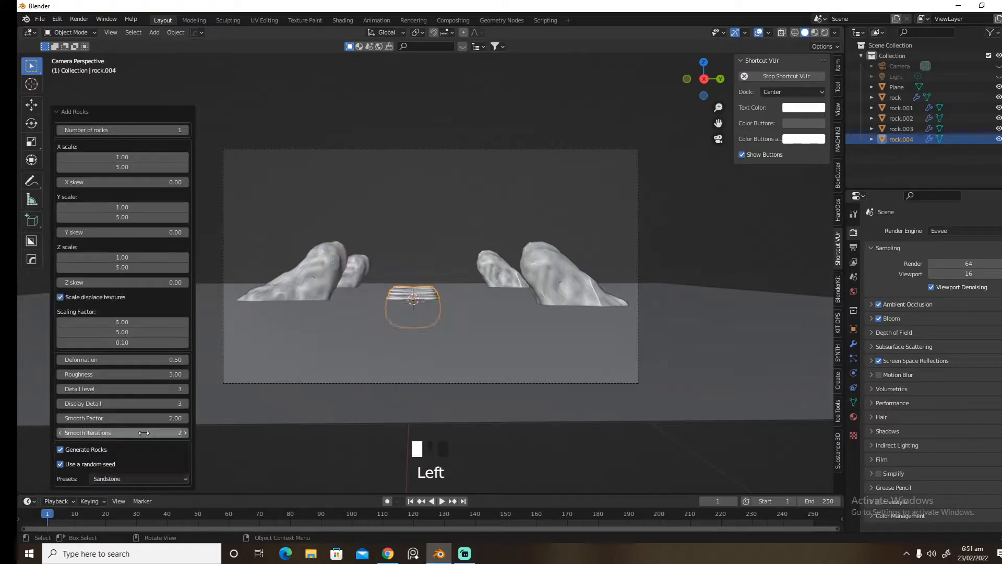
pyautogui.moveTo(146, 476); pyautogui.dragTo(146, 414)
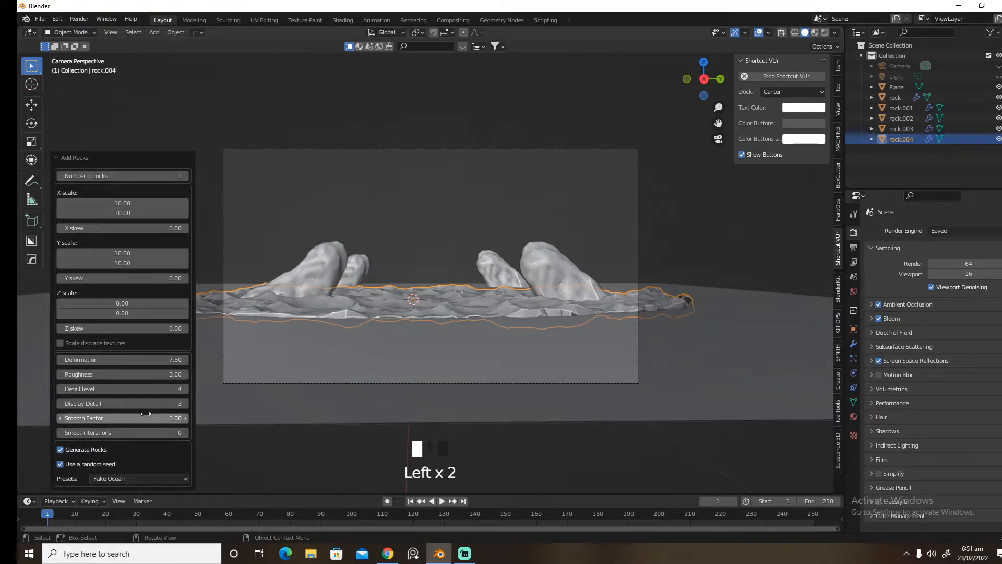
# - Scale the rugged ground mesh by about 1.36 and lower it about 0.05 m along Z
pyautogui.press('s')
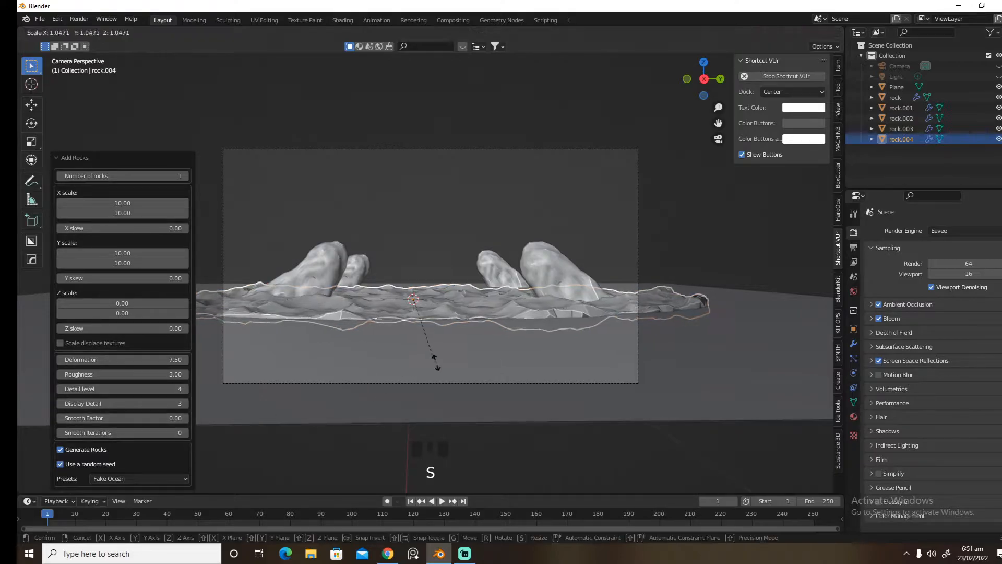
pyautogui.click(474, 362)
pyautogui.press('g')
pyautogui.press('z')
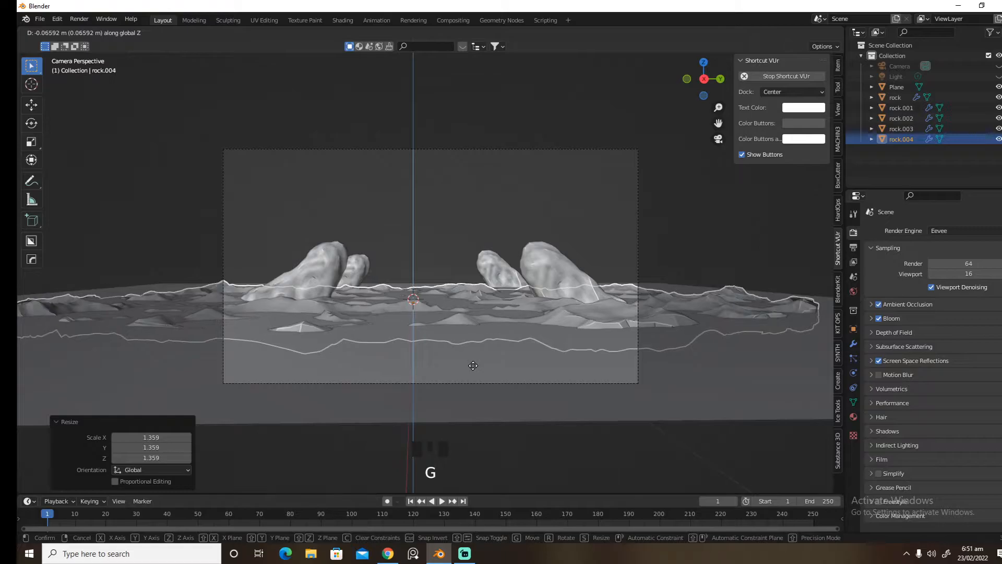
pyautogui.click(472, 365)
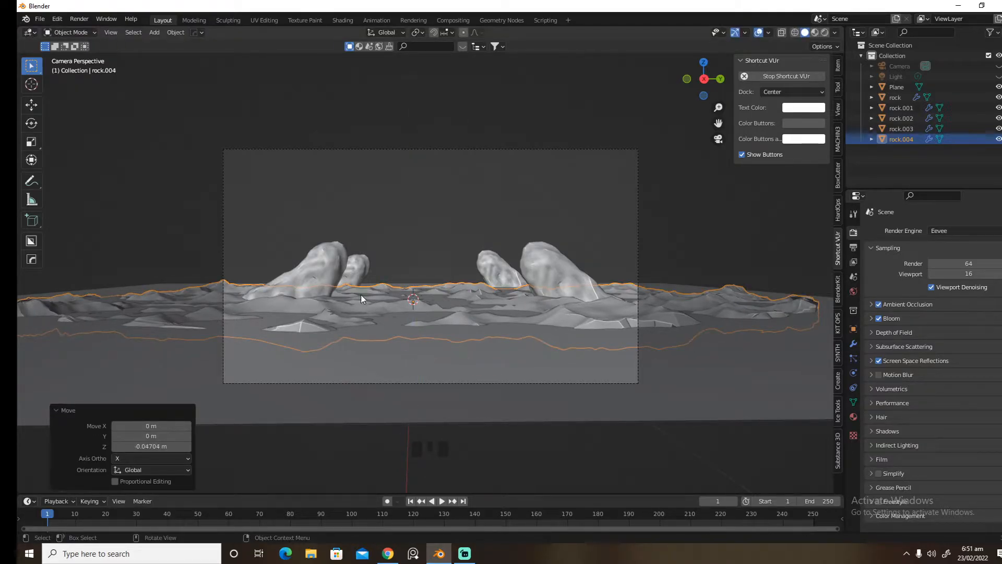
# - Save the scene on drive E: as "scifi enviro something"
pyautogui.hotkey('shift', 'a')
pyautogui.hotkey('ctrl', 's')
pyautogui.click(460, 405)
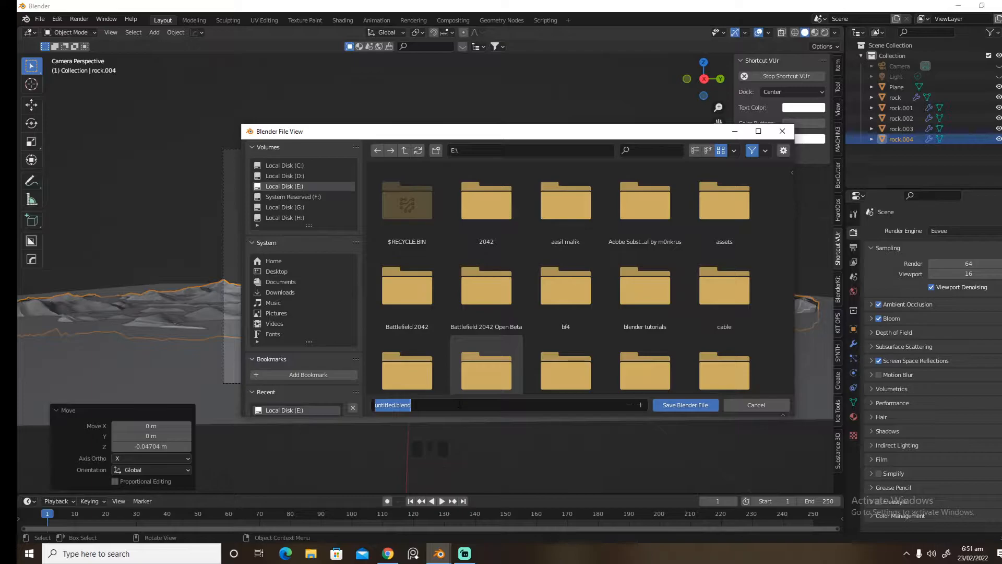
pyautogui.write('scifi enviro something')
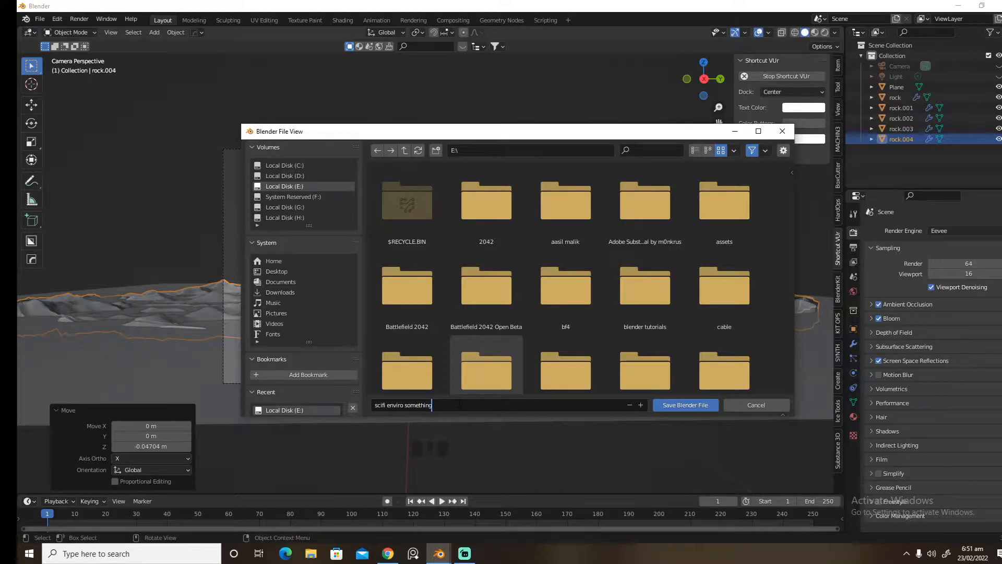
pyautogui.click(675, 409)
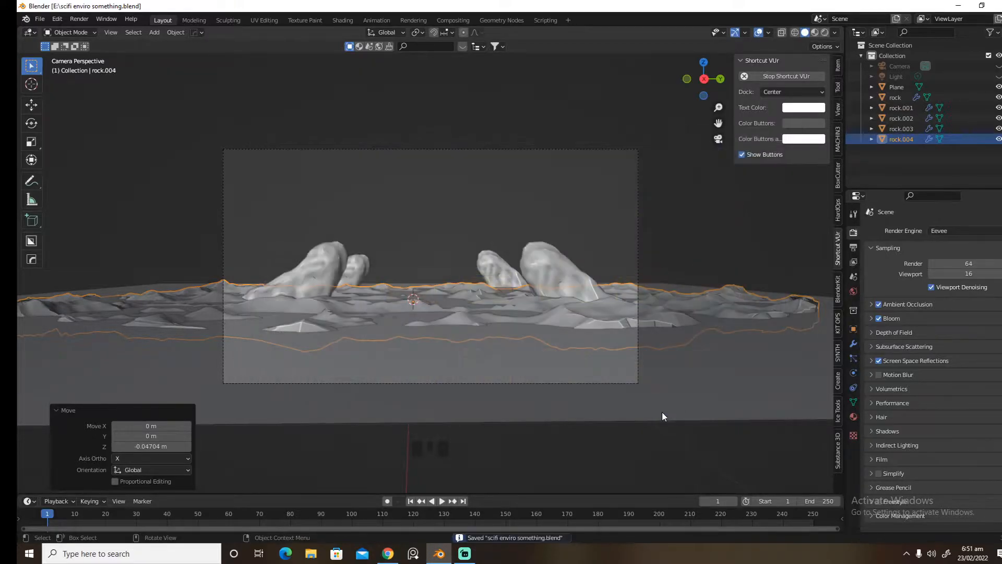
# - Add a 2 m cube at the world origin and open its mesh for editing in face selection mode
pyautogui.hotkey('shift', 'a')
pyautogui.moveTo(448, 288)
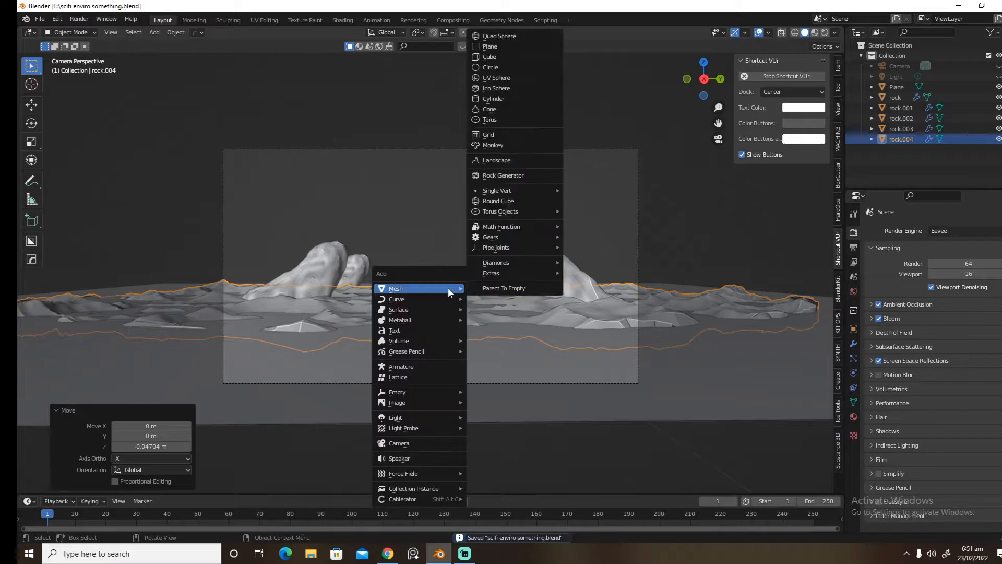
pyautogui.click(494, 59)
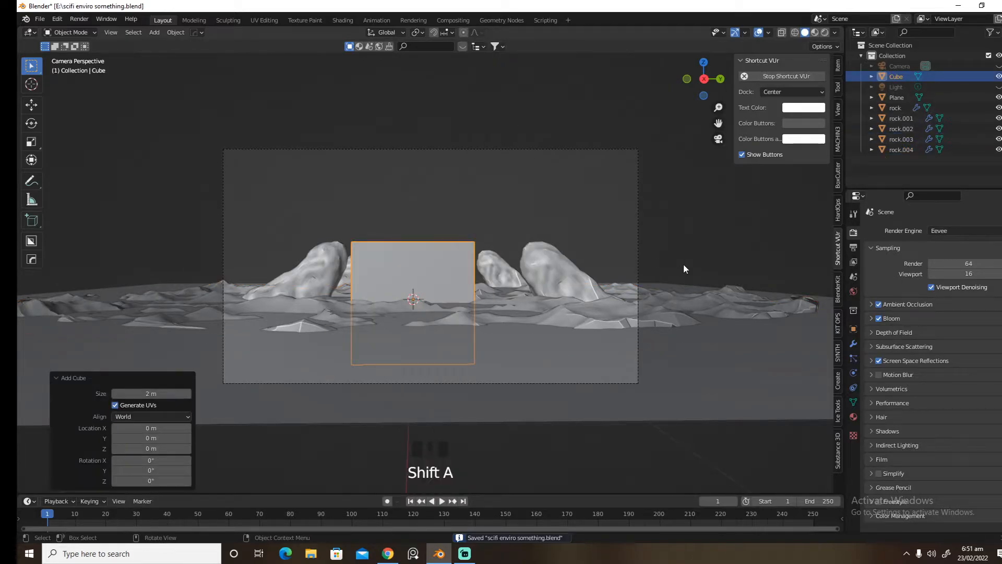
pyautogui.press('Tab')
pyautogui.click(477, 254)
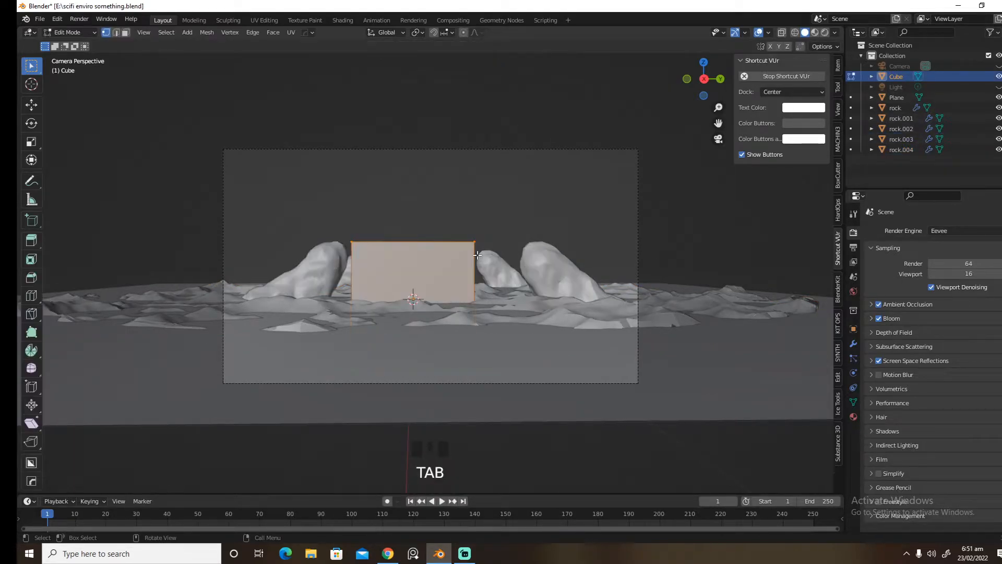
pyautogui.hotkey('ctrl', 'b')
pyautogui.rightClick(501, 255)
pyautogui.press('Tab')
pyautogui.click(610, 254)
# - Raise the cube's mesh about 2 m along Z and scale it down to 0.302
pyautogui.press('g')
pyautogui.press('z')
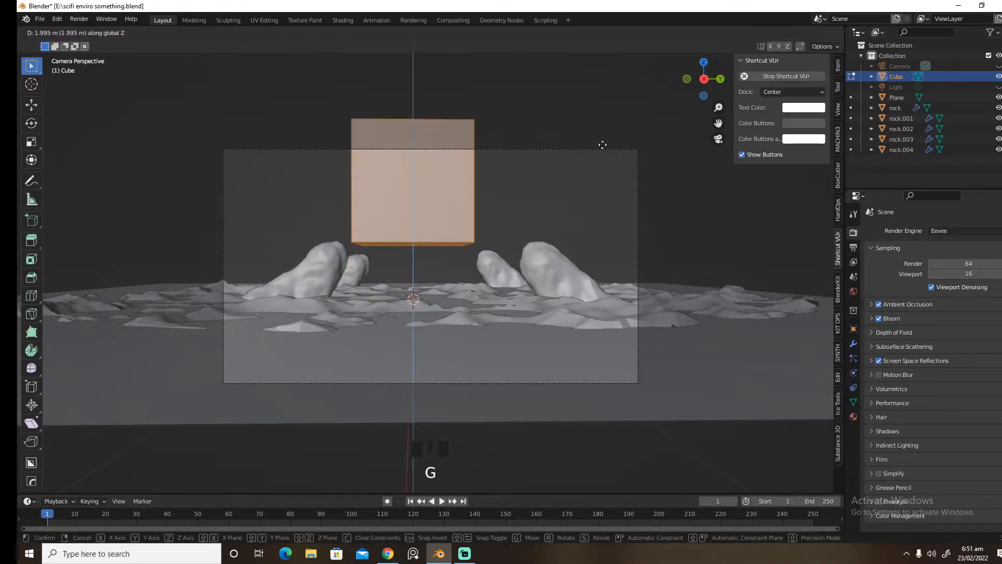
pyautogui.click(599, 145)
pyautogui.press('s')
pyautogui.click(501, 239)
# - Lower the cube's mesh about 1.41 m and bevel its edges about 0.142 m wide with 6 segments
pyautogui.press('g')
pyautogui.press('z')
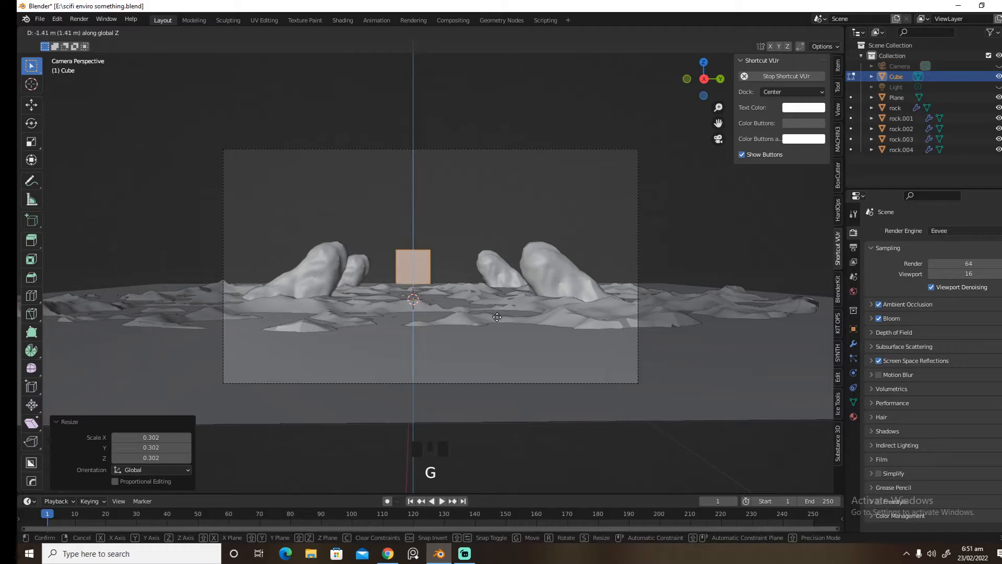
pyautogui.click(497, 317)
pyautogui.hotkey('ctrl', 'b')
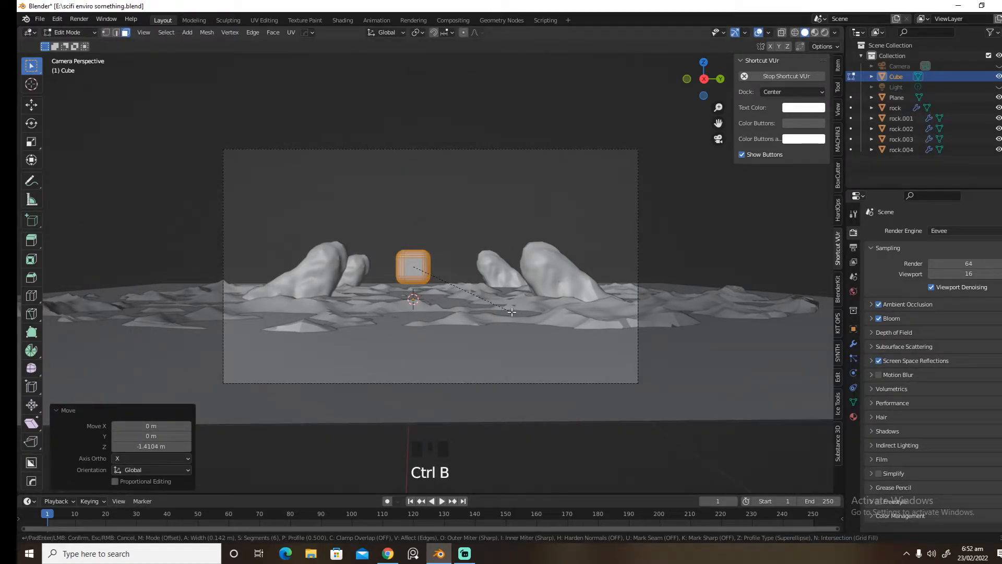
pyautogui.click(512, 311)
# - Return to object mode and sharpen the cube with the Hard Ops Csharp operation
pyautogui.press('Tab')
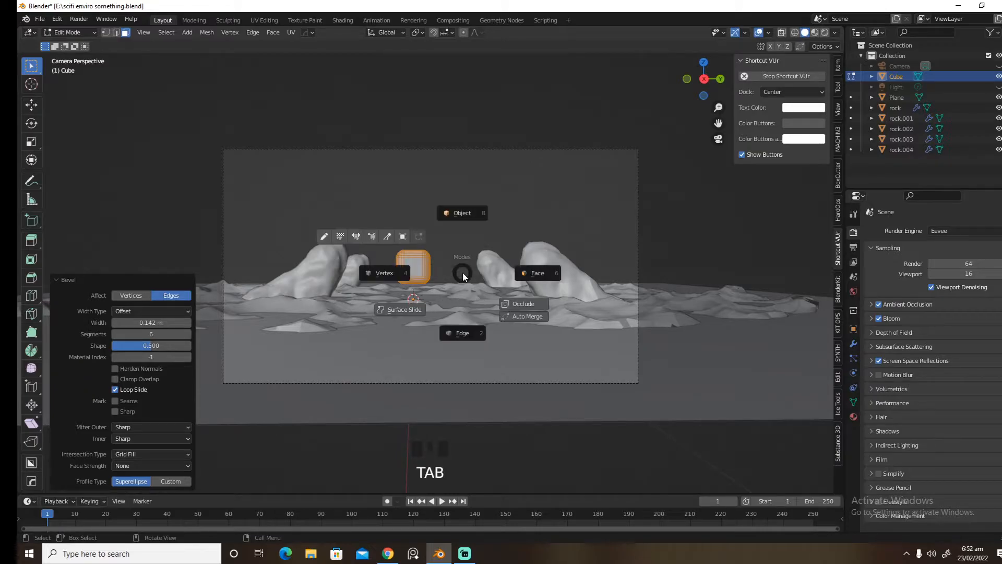
pyautogui.press('q')
pyautogui.click(496, 285)
pyautogui.click(496, 285)
# - Move the rounded cube about 4.94 m along X toward the camera and about 0.38 m down
pyautogui.press('g')
pyautogui.press('x')
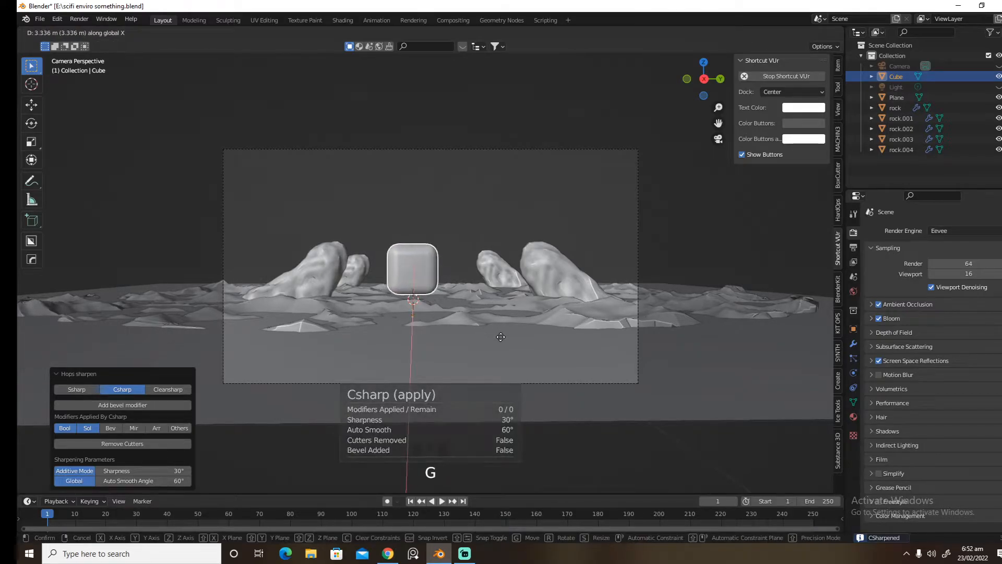
pyautogui.click(499, 347)
pyautogui.press('g')
pyautogui.press('z')
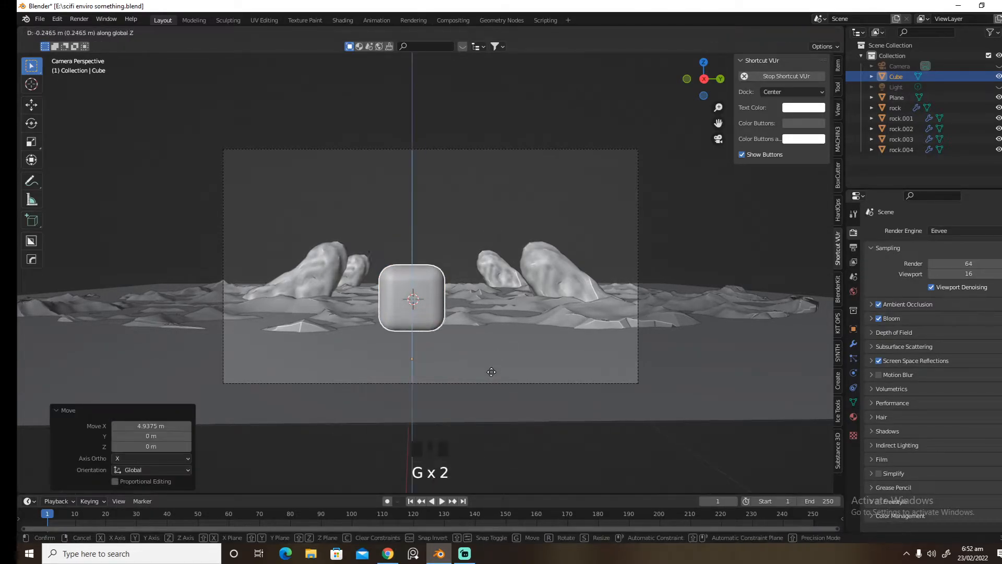
pyautogui.click(490, 368)
# - Move the rounded cube back about 2.88 m along negative X
pyautogui.press('g')
pyautogui.press('x')
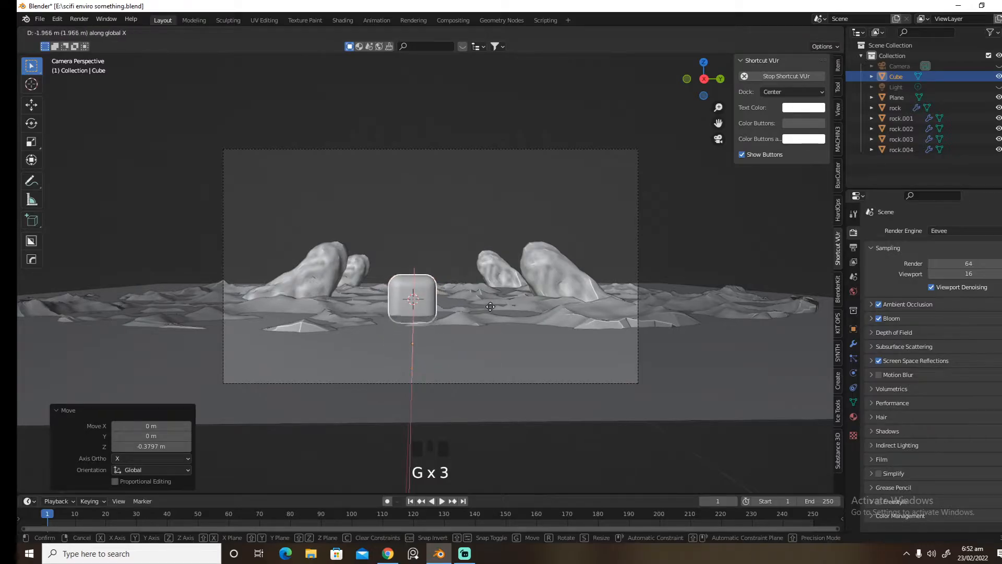
pyautogui.press('r')
pyautogui.rightClick(476, 321)
# - Set the rounded cube's origin to its geometry and rotate it about 47.7° in the camera view
pyautogui.hotkey('shift', 'a')
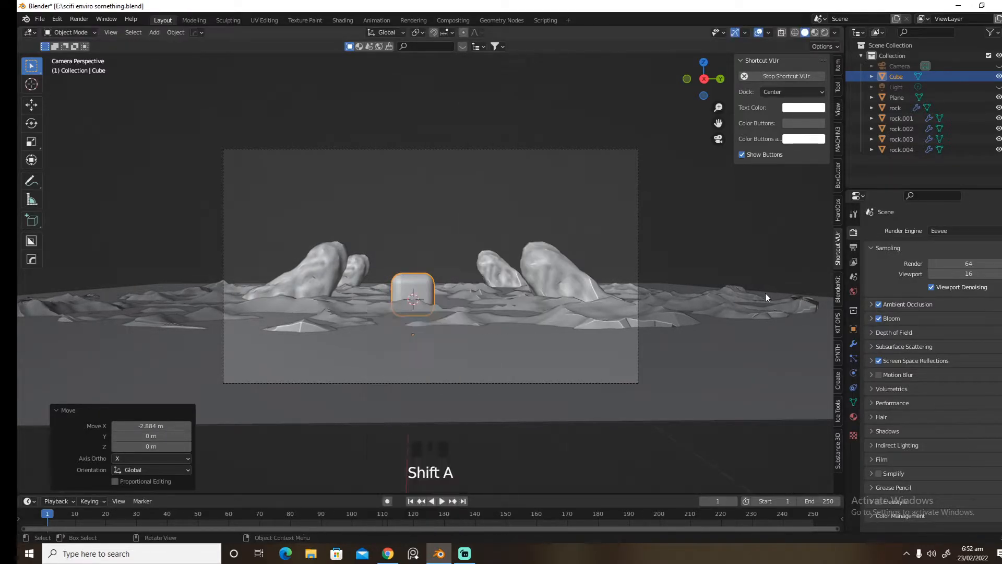
pyautogui.hotkey('shift', 's')
pyautogui.click(576, 418)
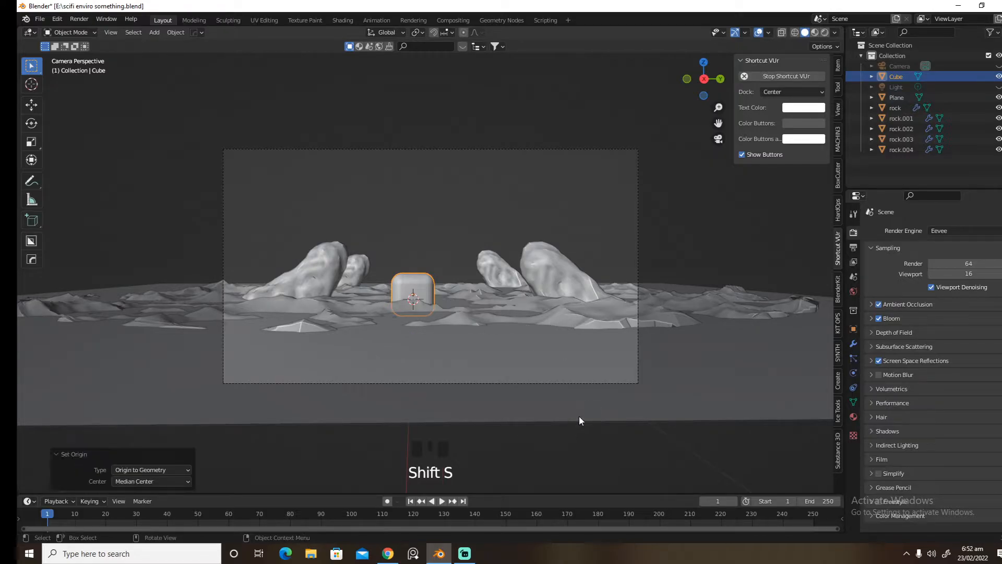
pyautogui.press('r')
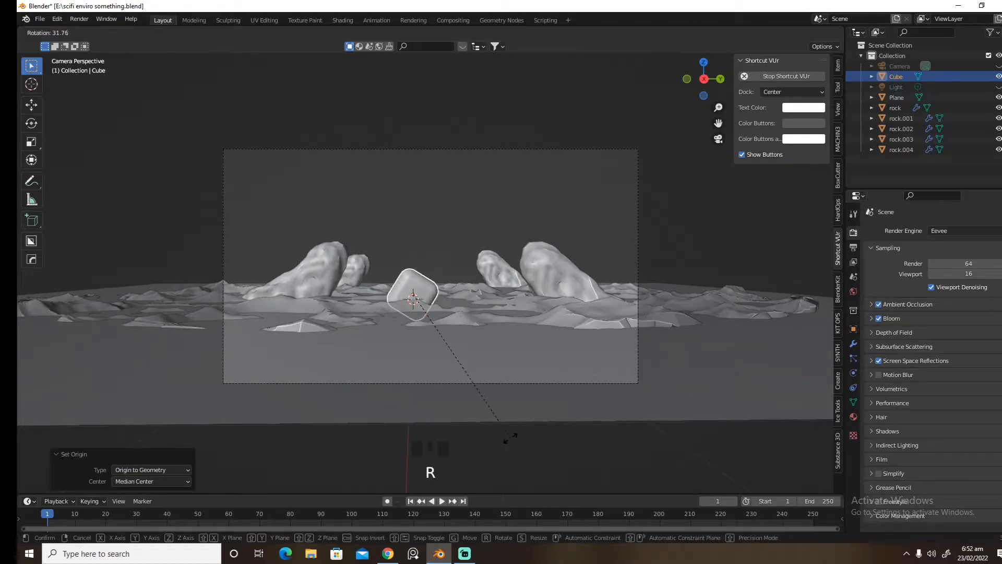
pyautogui.click(455, 421)
# - Move the rotated cube about 0.32 m along negative Y and sink it about 0.09 m into the terrain
pyautogui.press('g')
pyautogui.press('x')
pyautogui.press('y')
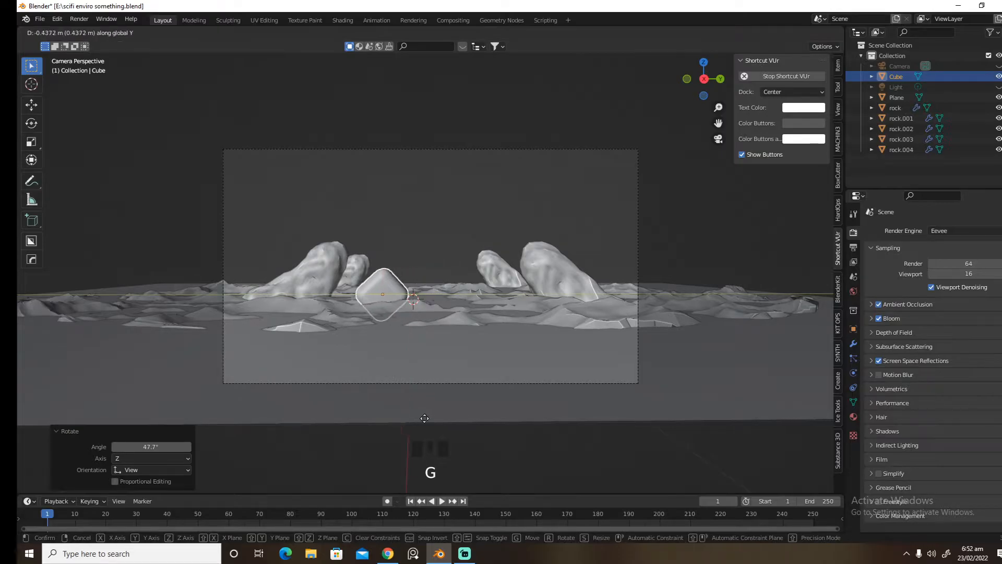
pyautogui.click(435, 415)
pyautogui.press('g')
pyautogui.press('z')
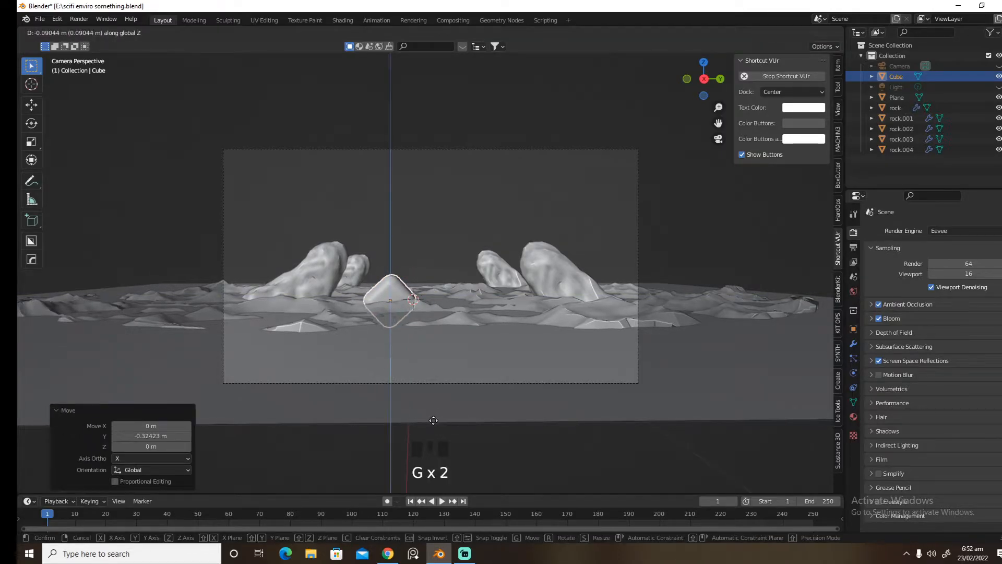
pyautogui.click(434, 419)
# - Duplicate the rotated cube and move the copy about 0.75 m along Y
pyautogui.hotkey('shift', 'd')
pyautogui.rightClick(440, 368)
pyautogui.press('g')
pyautogui.press('y')
pyautogui.click(493, 370)
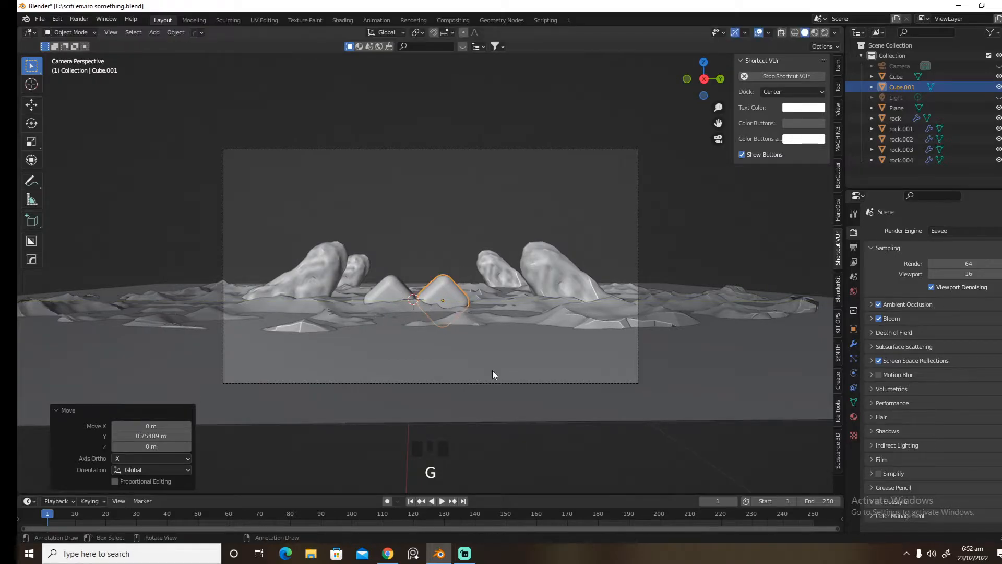
# - Duplicate the second cube and place the new copy about 0.33 m higher and 0.04 m along Y
pyautogui.hotkey('shift', 'd')
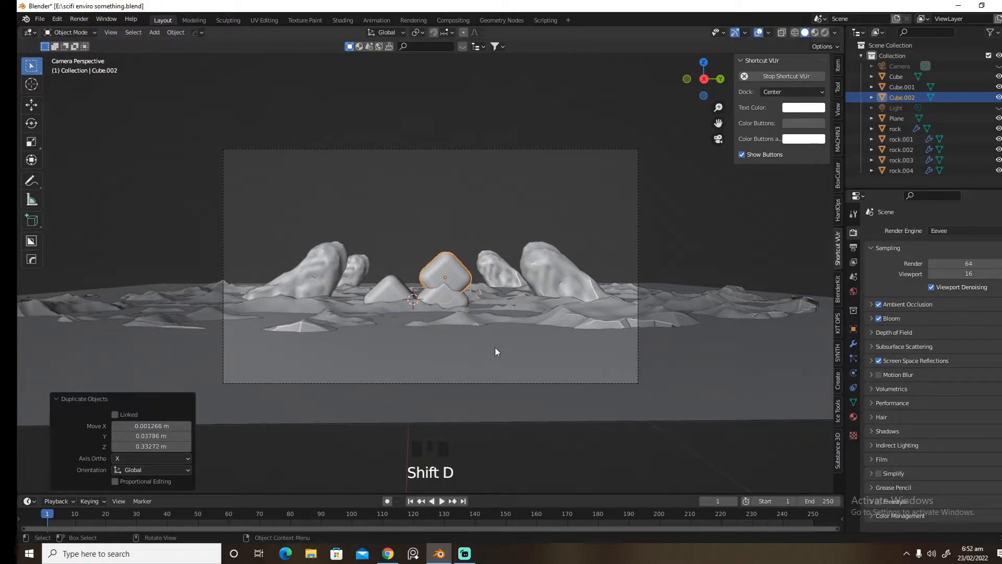
# - Rotate and scale down the uppermost cube copy, and lower it about 0.08 m along Z
pyautogui.click(495, 346)
pyautogui.press('t')
pyautogui.press('t')
pyautogui.press('r')
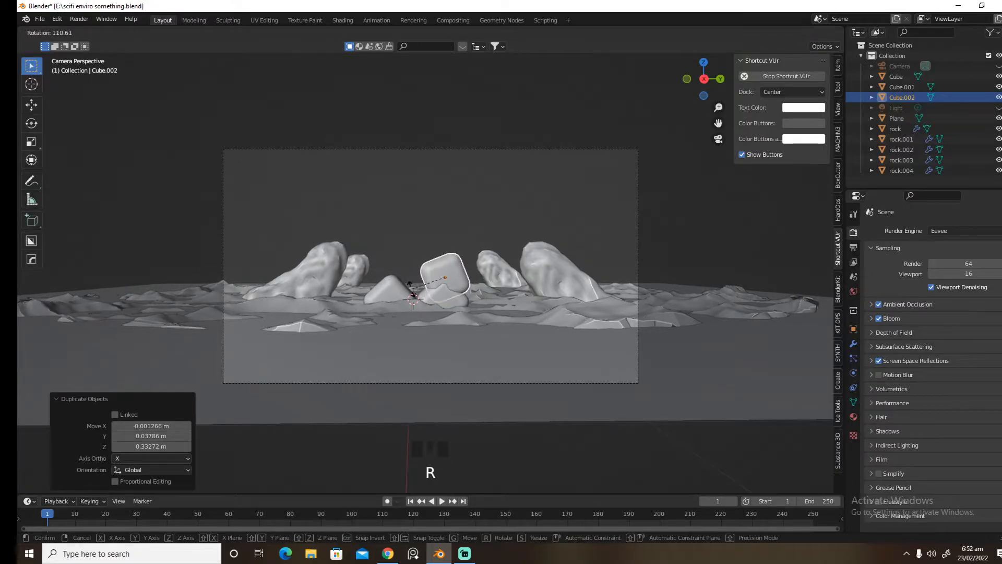
pyautogui.click(433, 283)
pyautogui.press('s')
pyautogui.click(432, 294)
pyautogui.press('g')
pyautogui.press('z')
pyautogui.click(432, 300)
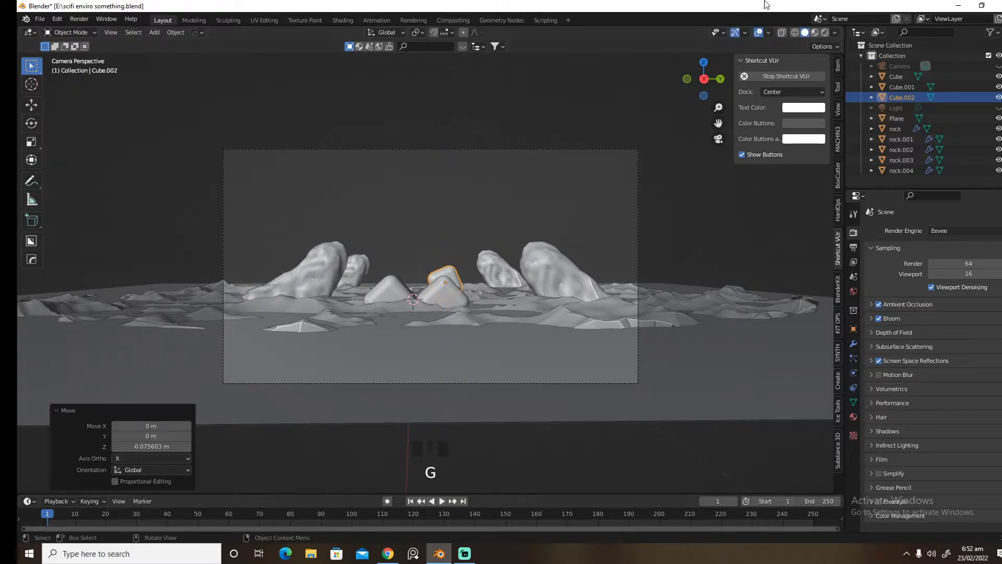
# - Duplicate the small upper cube and move the copy about 0.90 m along negative Y onto the neighbouring cube
pyautogui.click(761, 32)
pyautogui.click(761, 32)
pyautogui.moveTo(457, 242); pyautogui.dragTo(557, 313, button='middle')
pyautogui.hotkey('shift', 'd')
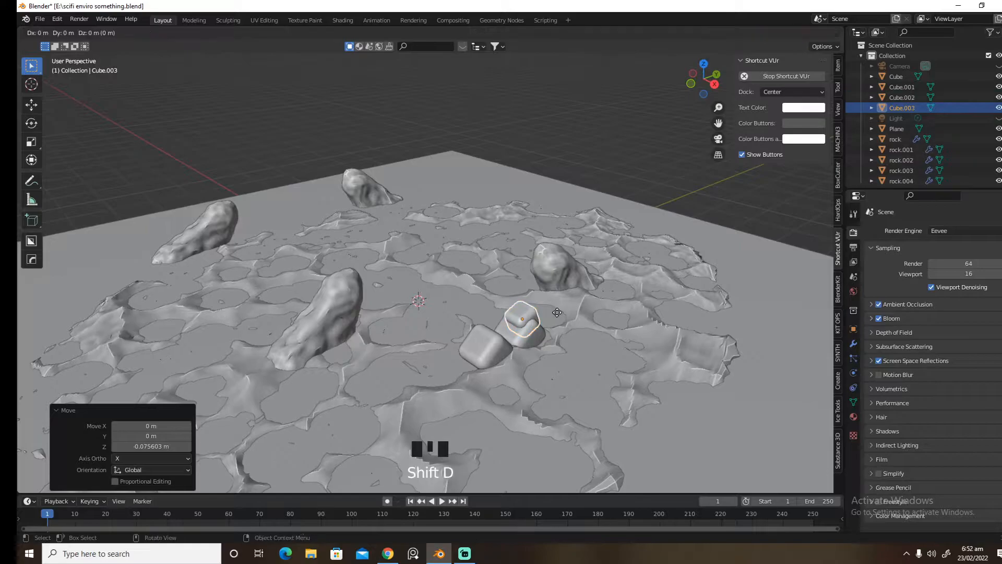
pyautogui.click(557, 312)
pyautogui.press('g')
pyautogui.click(517, 334)
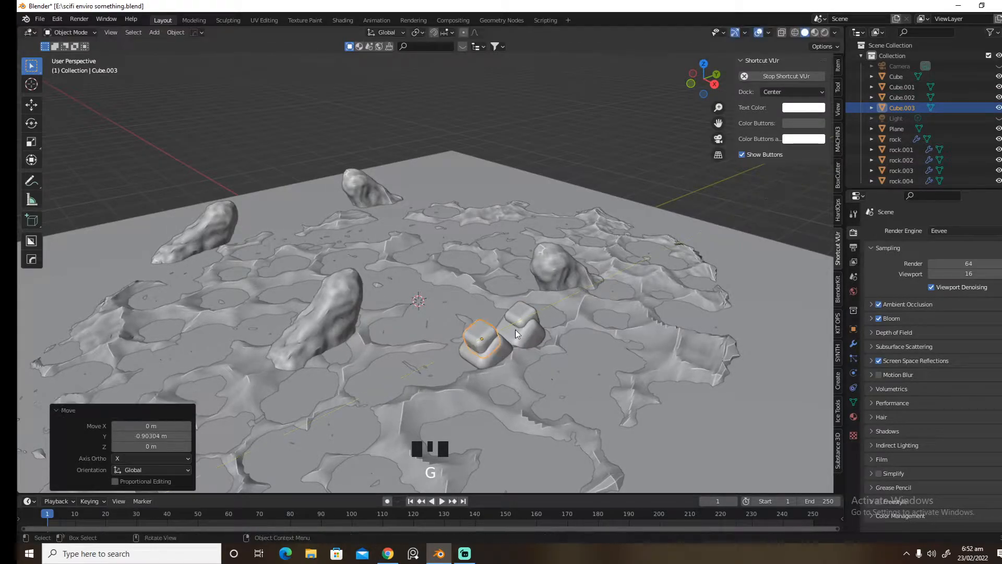
# - Duplicate the moved small cube and raise the new copy about 0.36 m along Z
pyautogui.hotkey('shift', 'd')
pyautogui.click(517, 334)
pyautogui.press('g')
pyautogui.press('z')
pyautogui.click(519, 309)
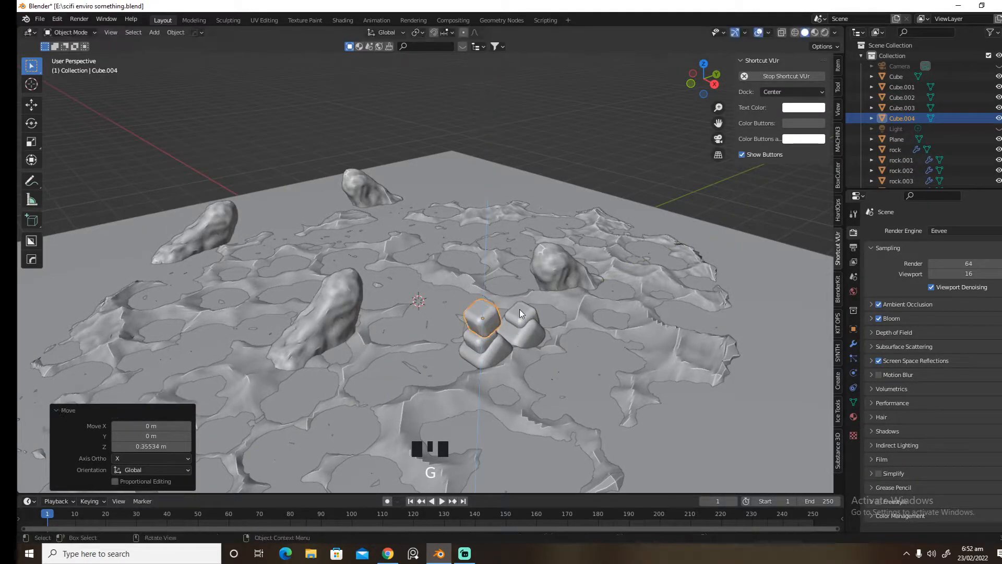
# - In the right view, rotate the raised cube about 75.9° and move it about 0.46 m along Y and 0.31 m down between the stacks
pyautogui.press('`')
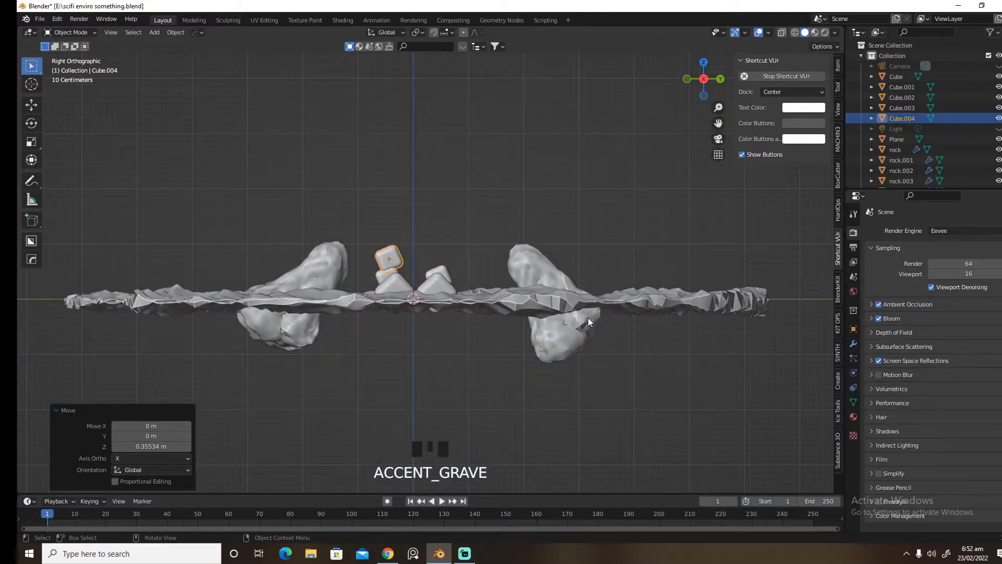
pyautogui.press('r')
pyautogui.click(493, 329)
pyautogui.press('g')
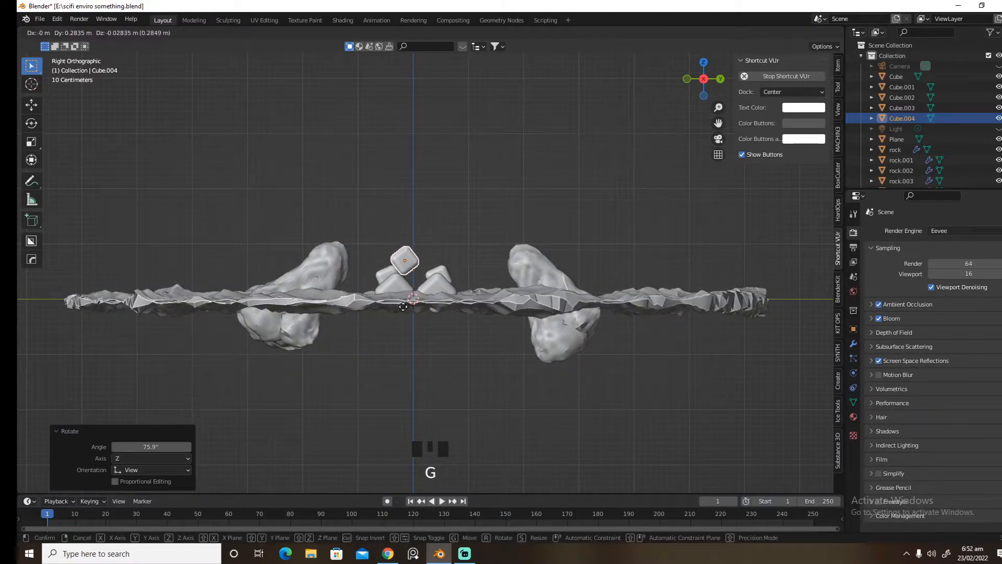
pyautogui.click(413, 318)
pyautogui.moveTo(414, 318); pyautogui.dragTo(463, 331, button='middle')
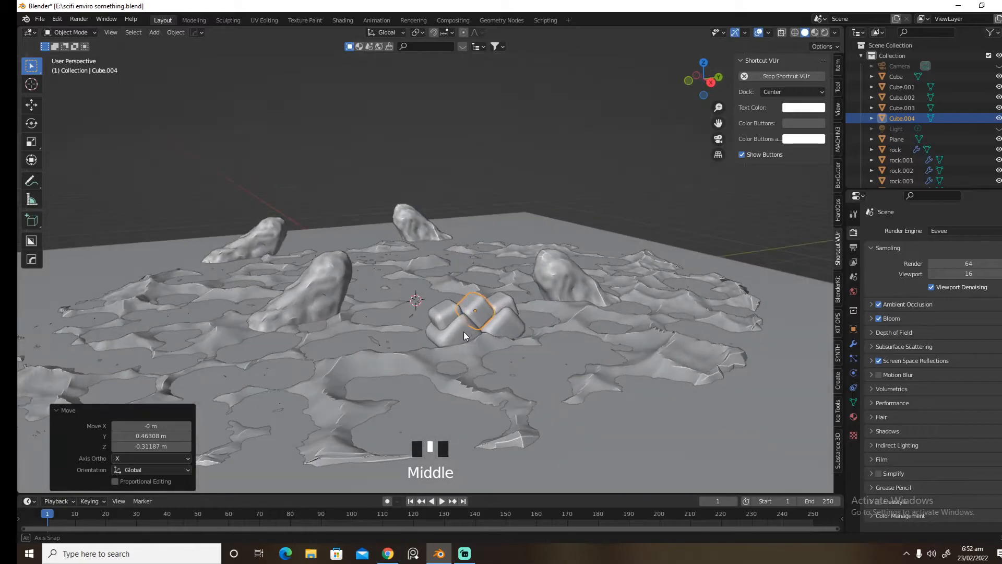
pyautogui.press('`')
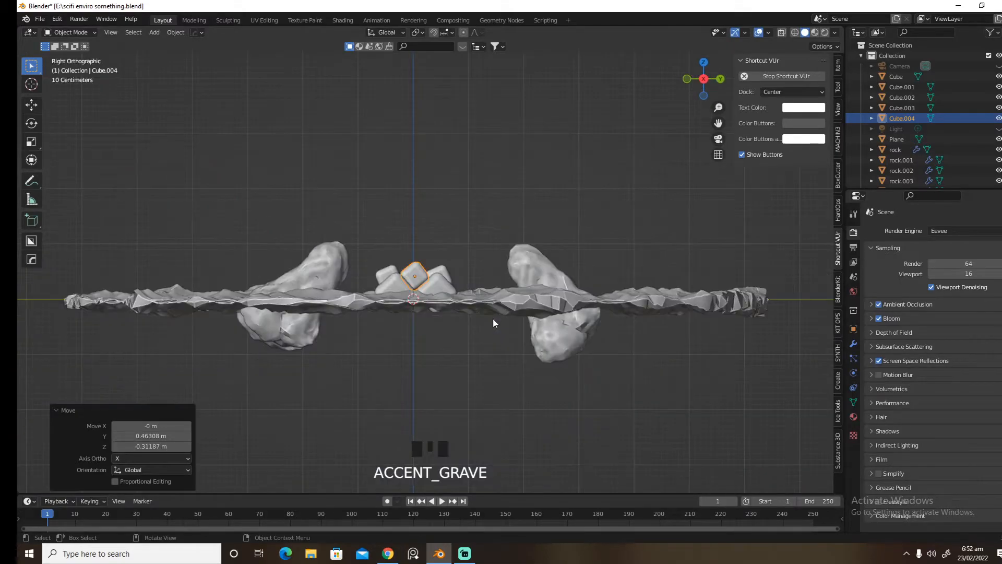
pyautogui.press('KP_0')
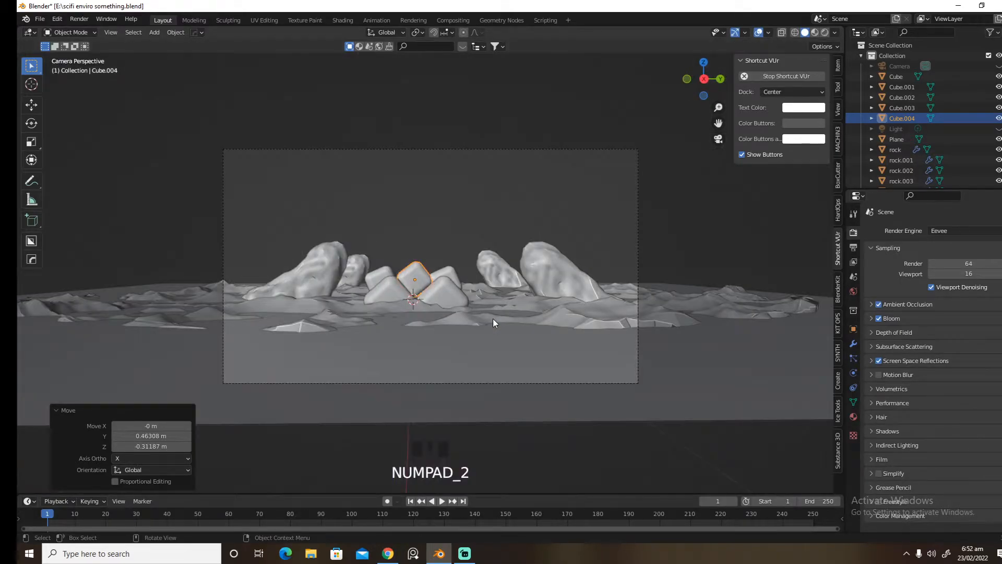
pyautogui.click(453, 233)
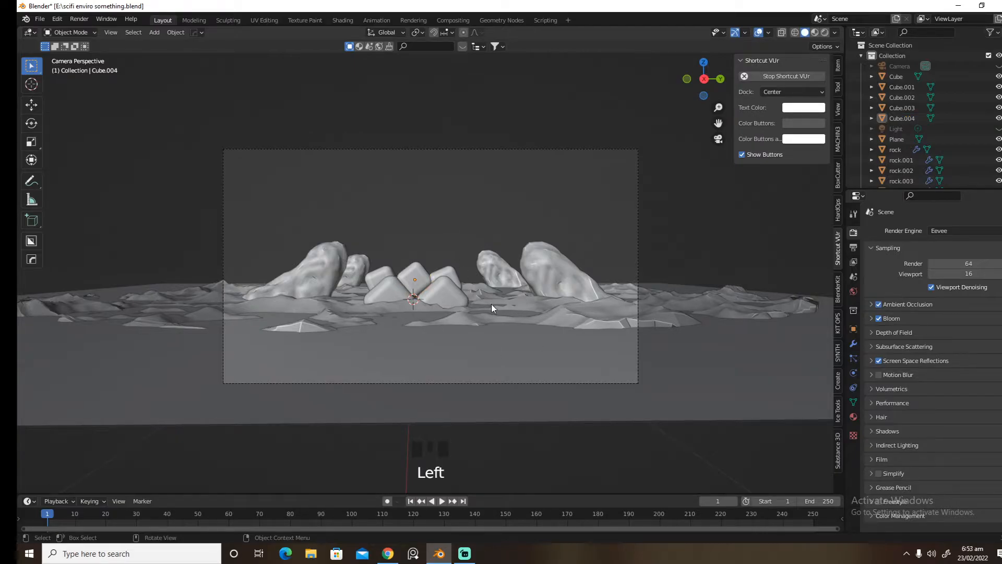
# - Add a 2 m plane at the world origin and rotate it 90° about the Y axis
pyautogui.hotkey('shift', 'a')
pyautogui.moveTo(490, 304)
pyautogui.click(552, 58)
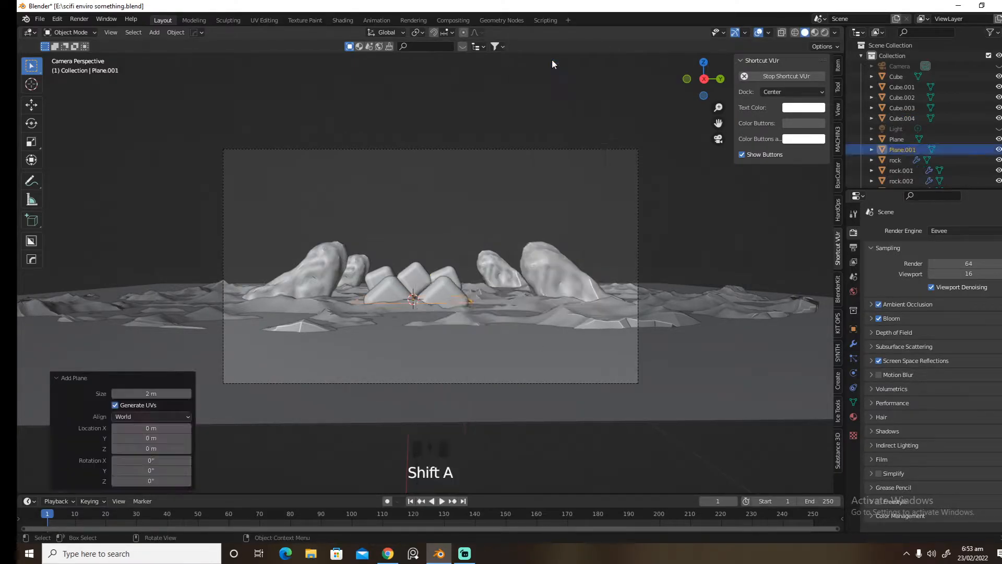
pyautogui.write('ry90')
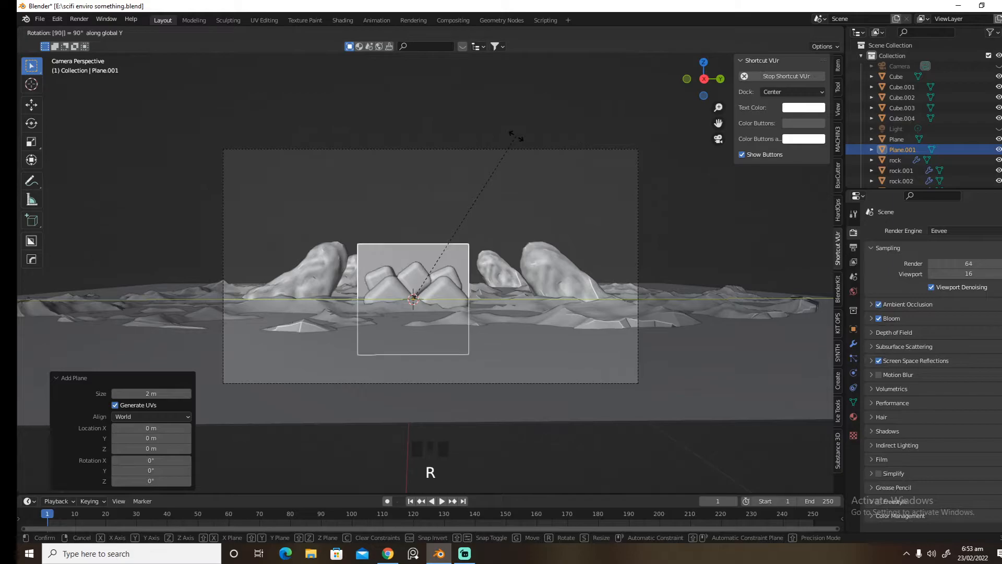
pyautogui.press('Return')
# - Move the upright plane about 8.15 m along negative X, behind the rocks
pyautogui.moveTo(516, 137); pyautogui.dragTo(535, 253, button='middle')
pyautogui.press('x')
pyautogui.press('g')
pyautogui.press('x')
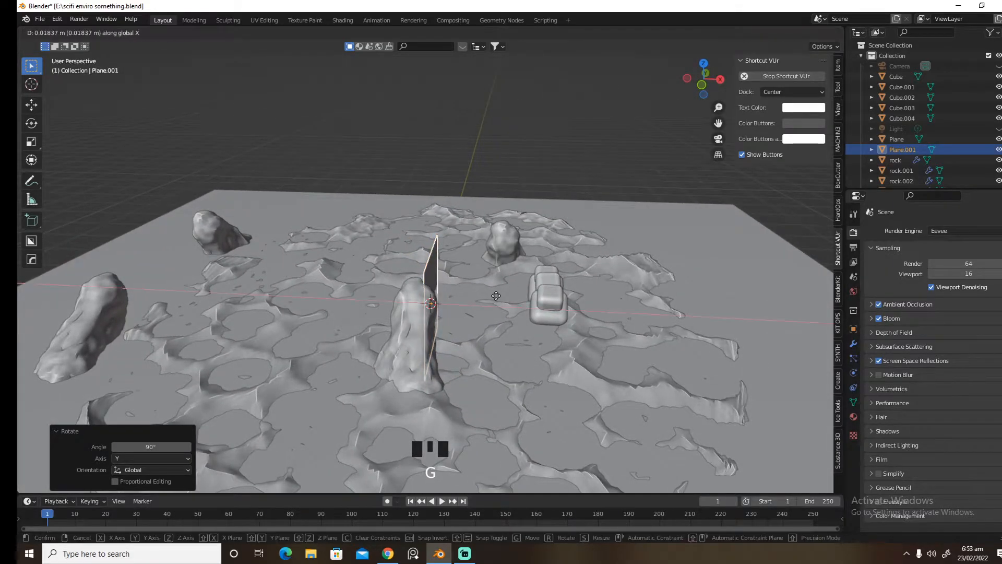
pyautogui.click(84, 245)
# - In the camera view, scale the upright plane to about 4.5 along Z and raise it about 1.56 m
pyautogui.press('KP_0')
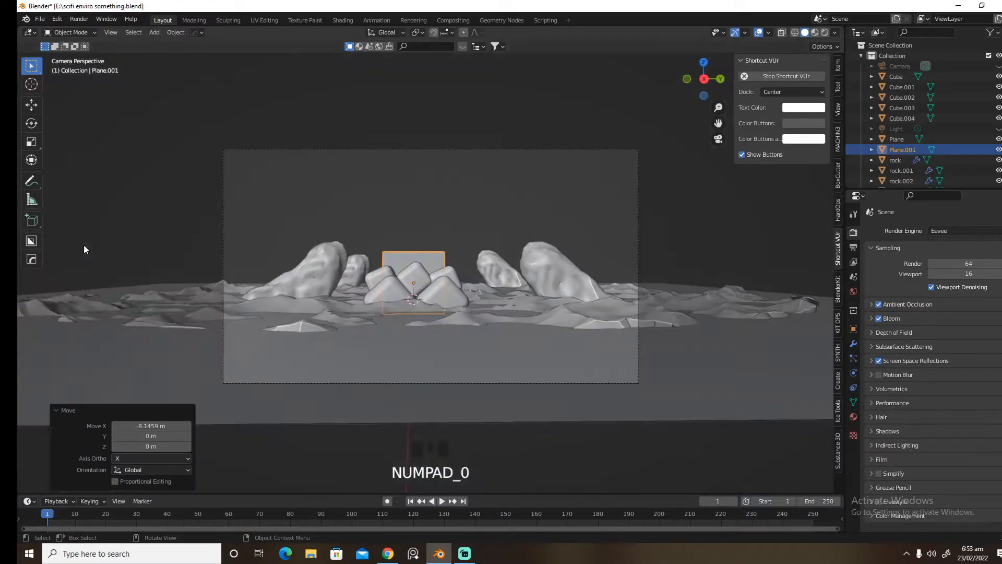
pyautogui.press('s')
pyautogui.press('z')
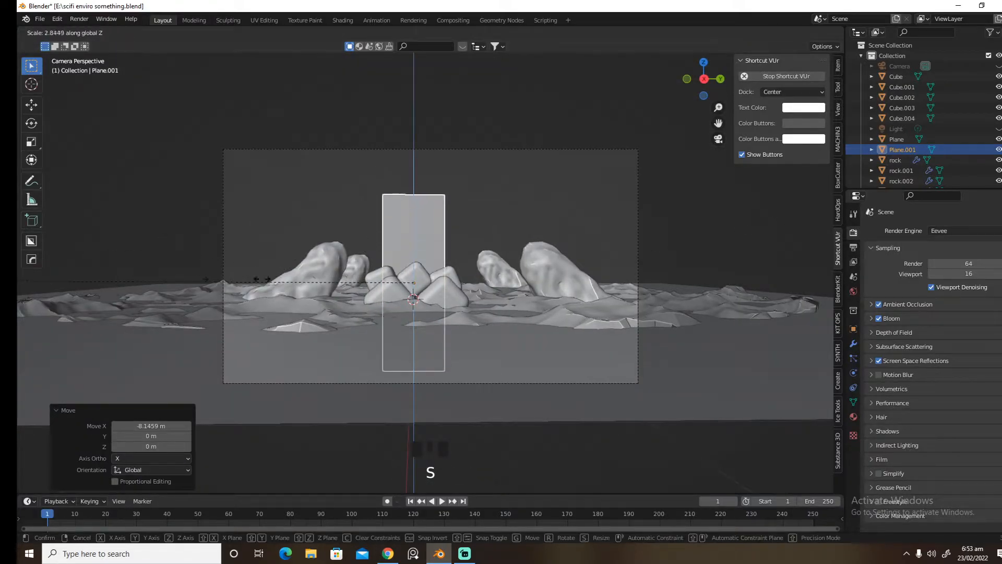
pyautogui.click(569, 300)
pyautogui.press('g')
pyautogui.press('z')
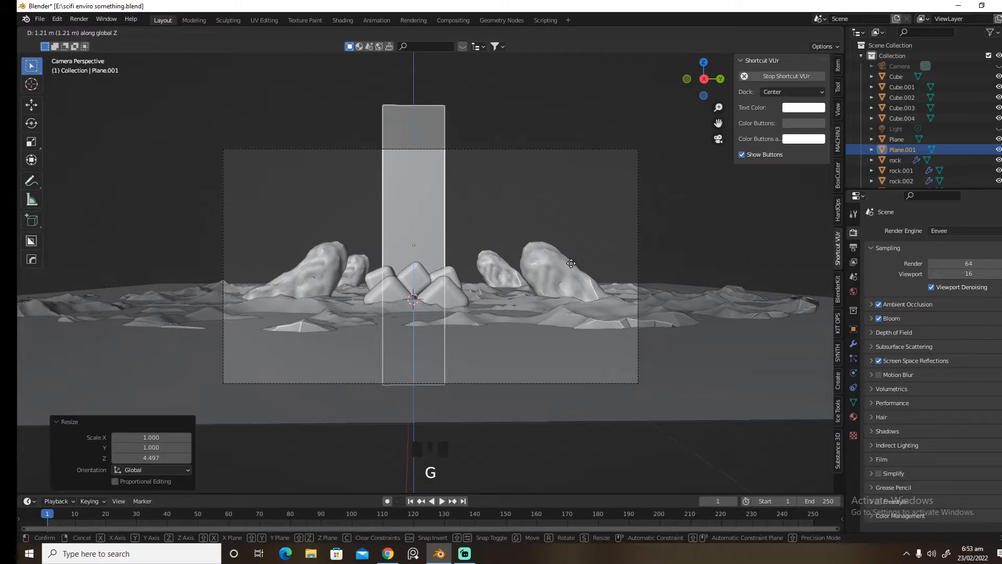
pyautogui.click(572, 252)
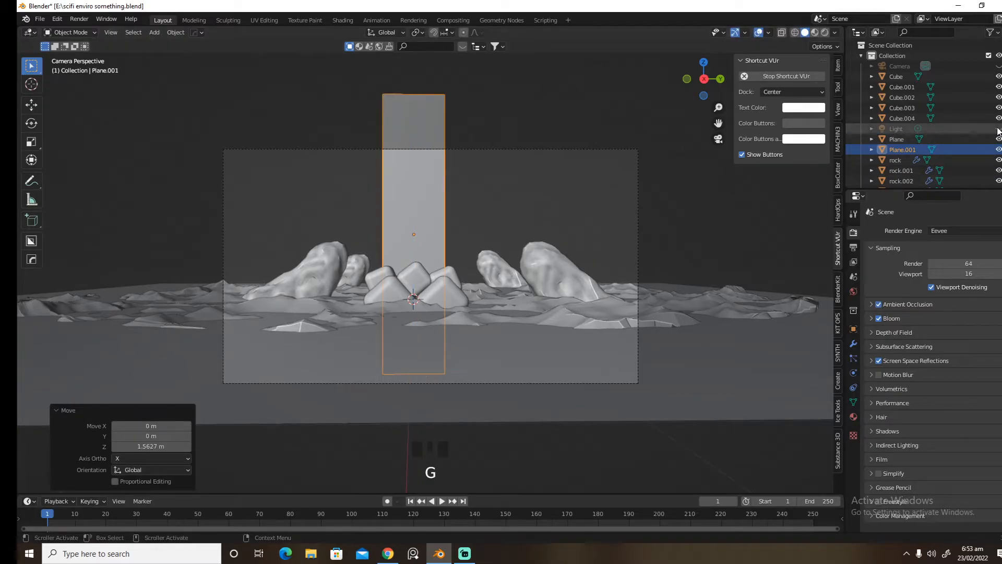
# - Preview the scene in rendered shading and give the ground plane a new material with a black base color and roughness 1
pyautogui.click(826, 34)
pyautogui.click(509, 385)
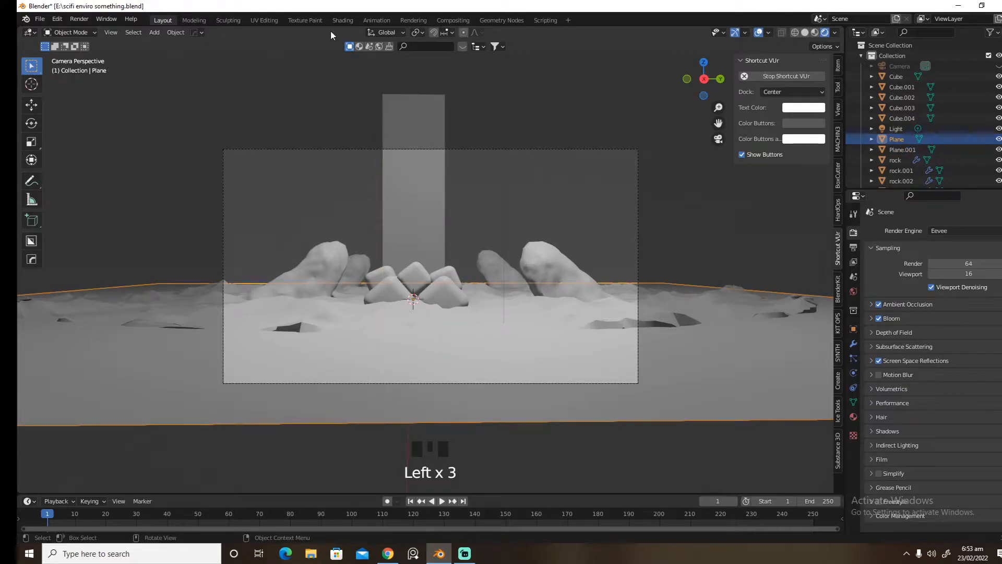
pyautogui.click(854, 416)
pyautogui.click(929, 273)
pyautogui.click(966, 385)
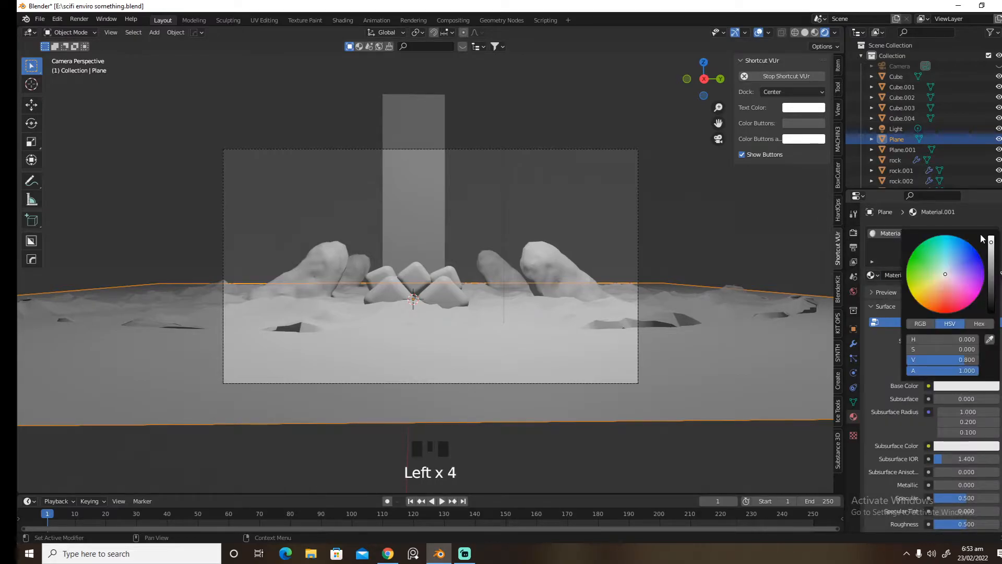
pyautogui.click(992, 310)
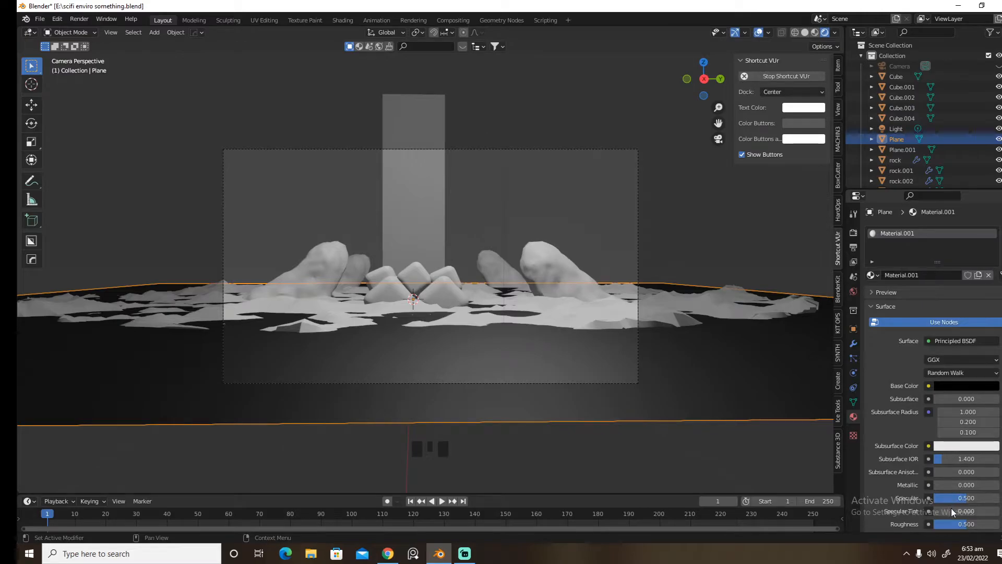
pyautogui.moveTo(962, 524); pyautogui.dragTo(997, 524)
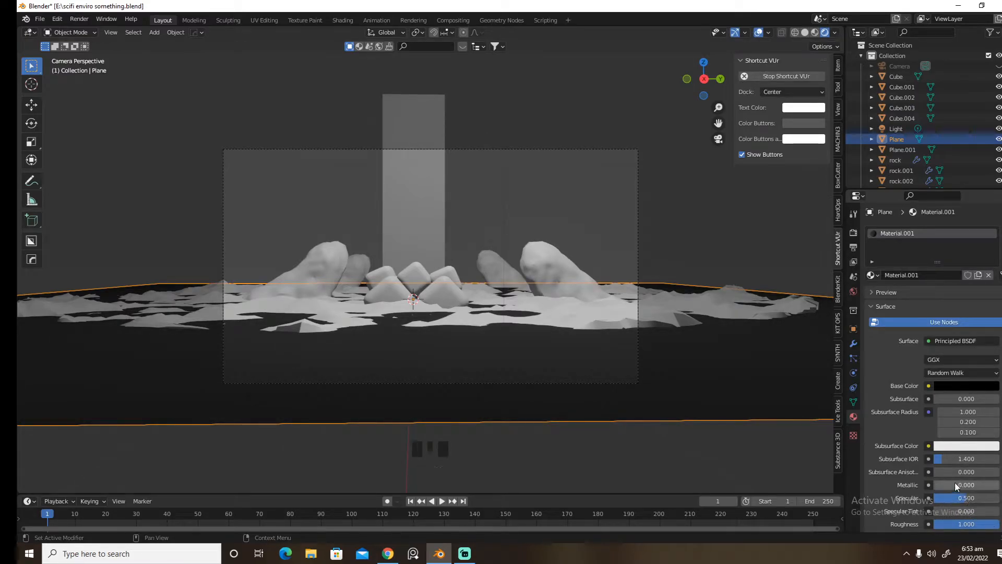
pyautogui.moveTo(967, 485)
pyautogui.mouseDown()
pyautogui.moveTo(997, 485)
pyautogui.moveTo(960, 485)
pyautogui.mouseUp()
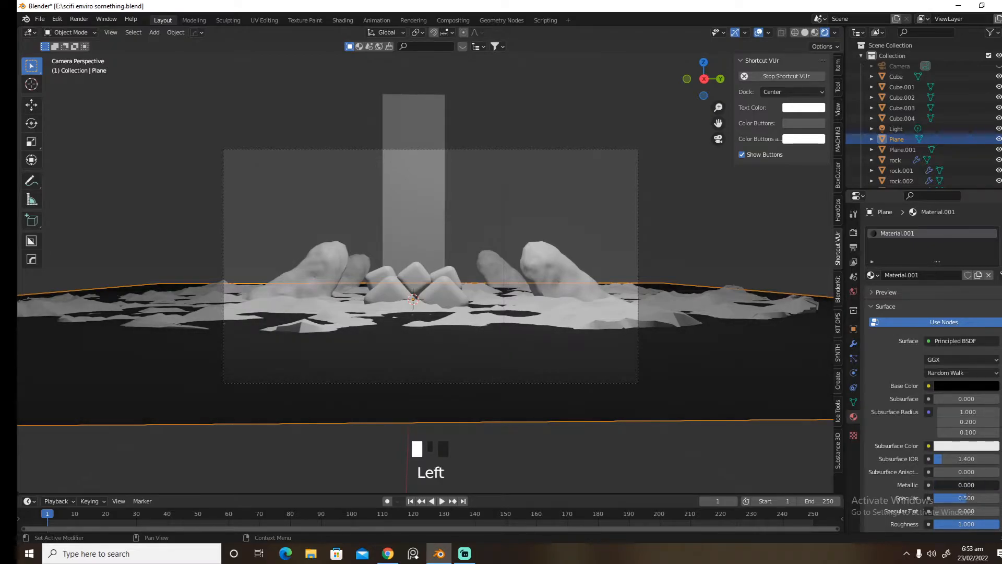
# - Give the rugged terrain a new material with a dark grey base color and a metallic value of 0.370
pyautogui.click(558, 311)
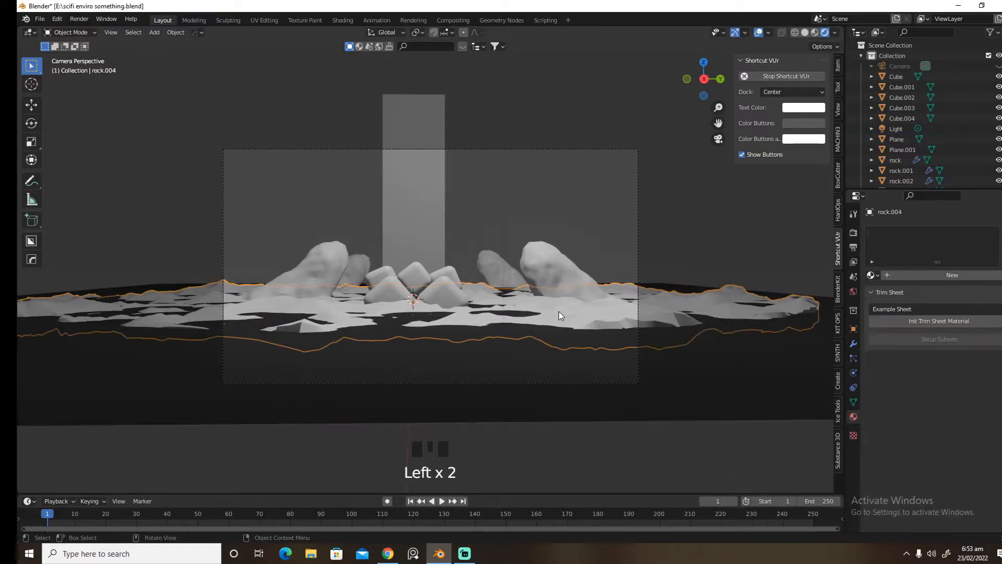
pyautogui.click(913, 274)
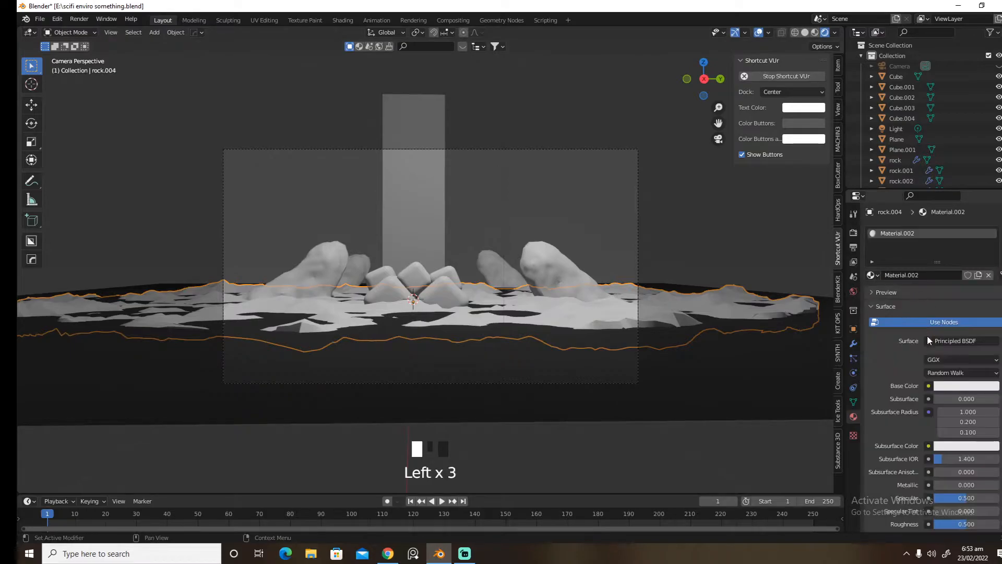
pyautogui.click(966, 386)
pyautogui.moveTo(992, 250); pyautogui.dragTo(991, 280)
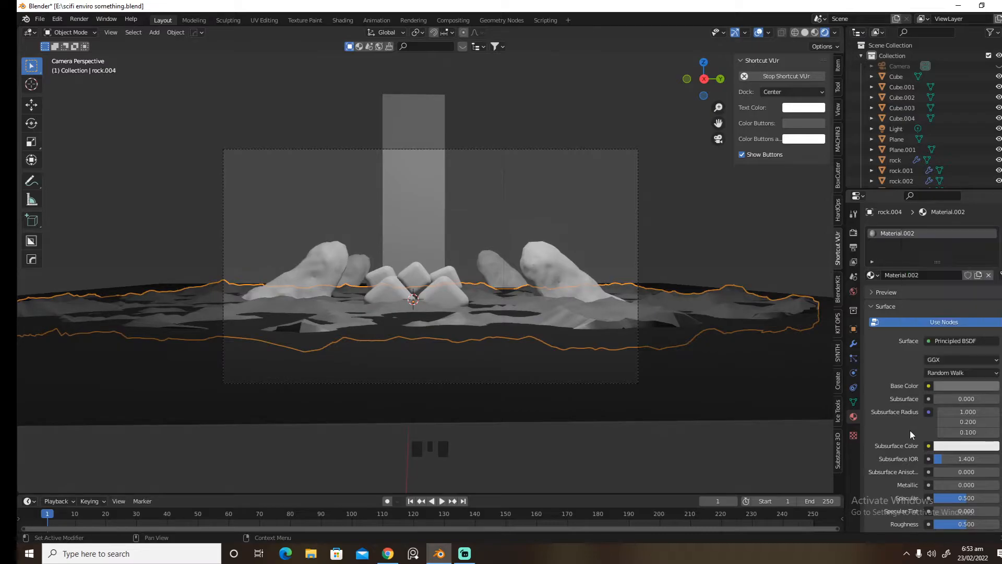
pyautogui.click(853, 232)
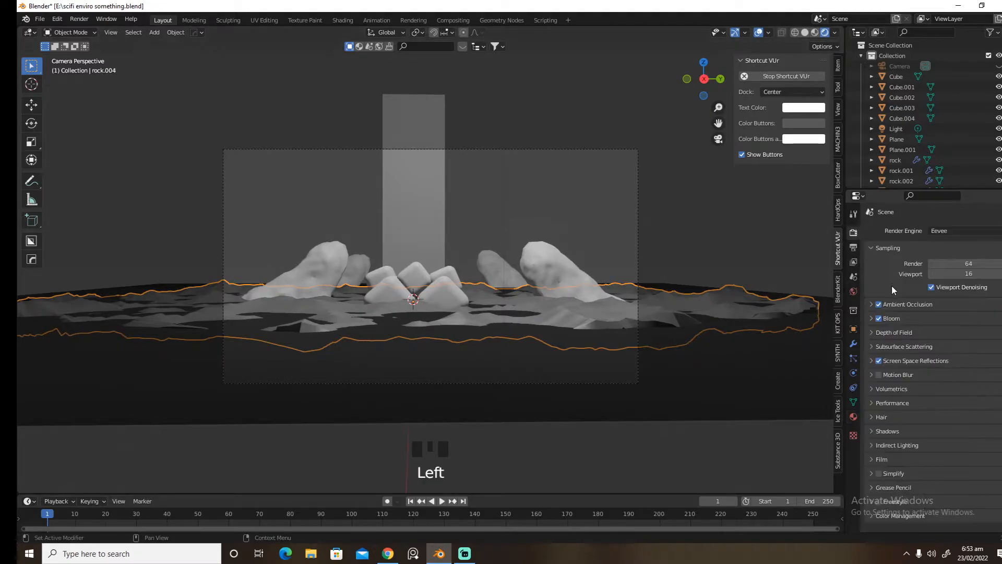
pyautogui.click(854, 417)
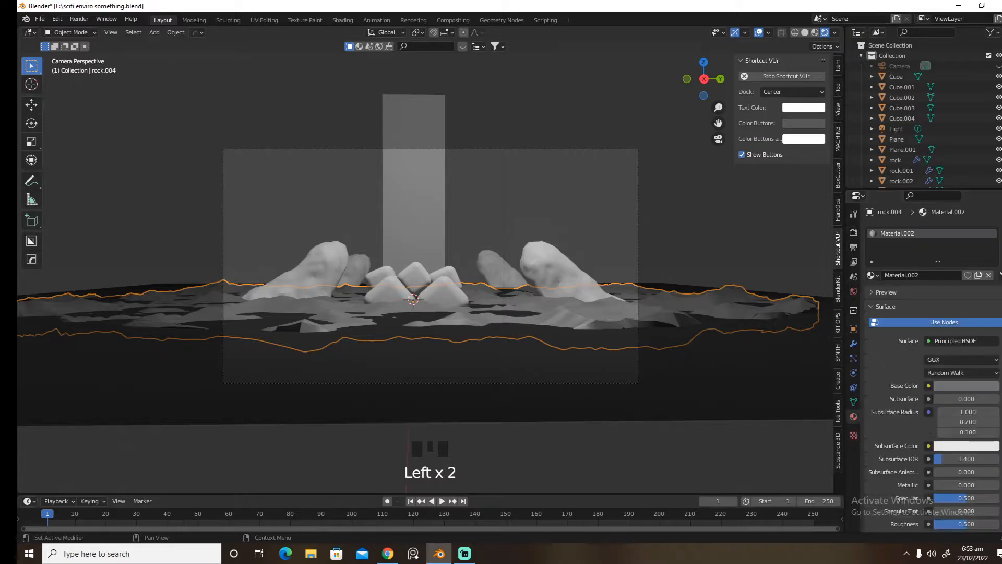
pyautogui.moveTo(957, 484); pyautogui.dragTo(973, 485)
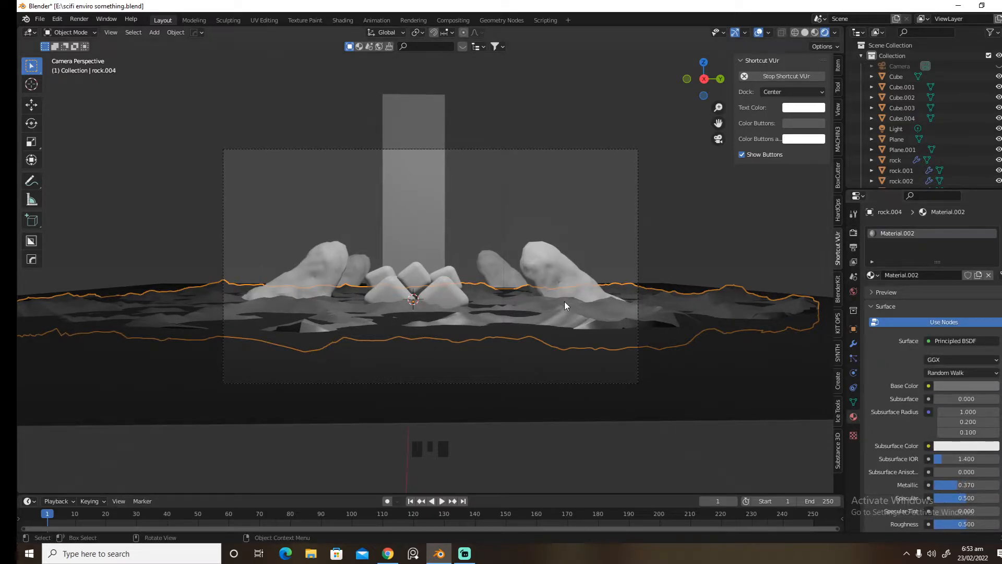
# - Select the large front rock on the positive Y side and search the add-on preferences for "blen"
pyautogui.click(550, 269)
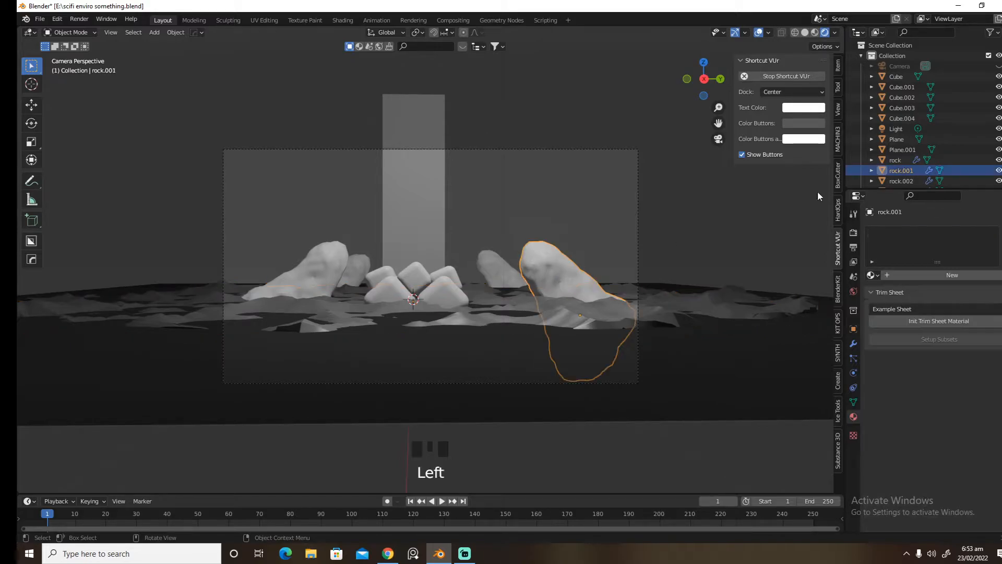
pyautogui.click(58, 19)
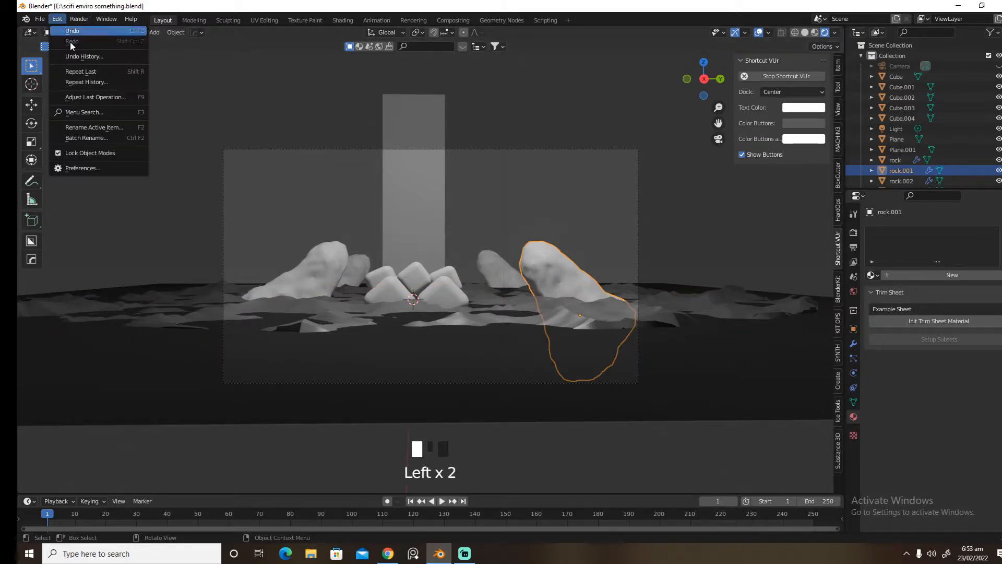
pyautogui.click(106, 170)
pyautogui.write('blen')
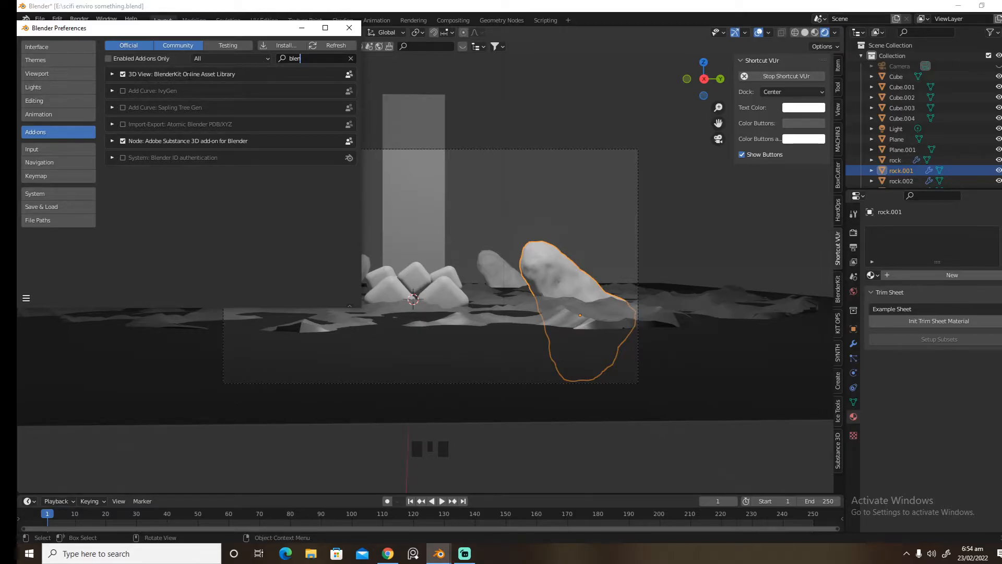
pyautogui.click(349, 28)
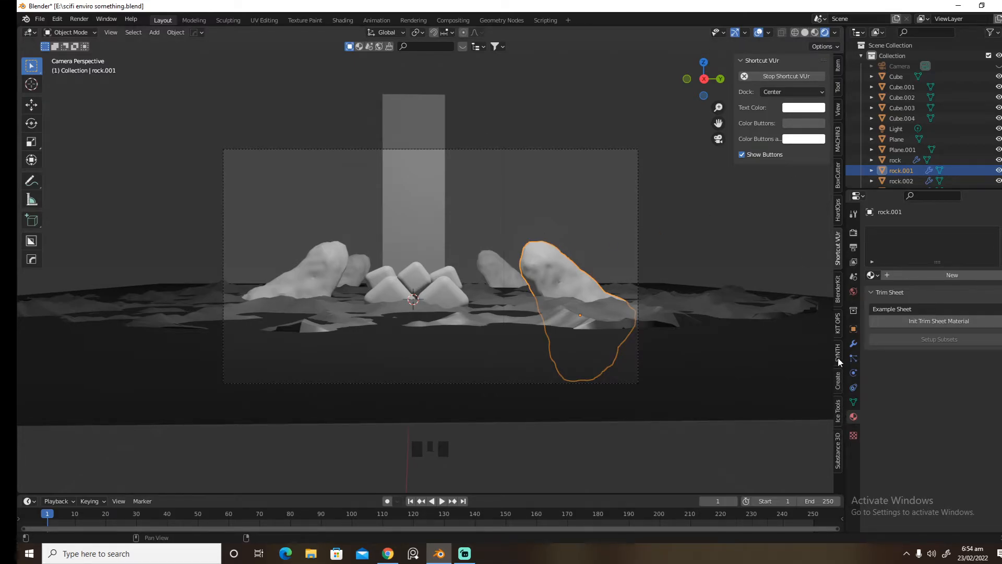
# - Search the BlenderKit materials for "rock"
pyautogui.click(837, 292)
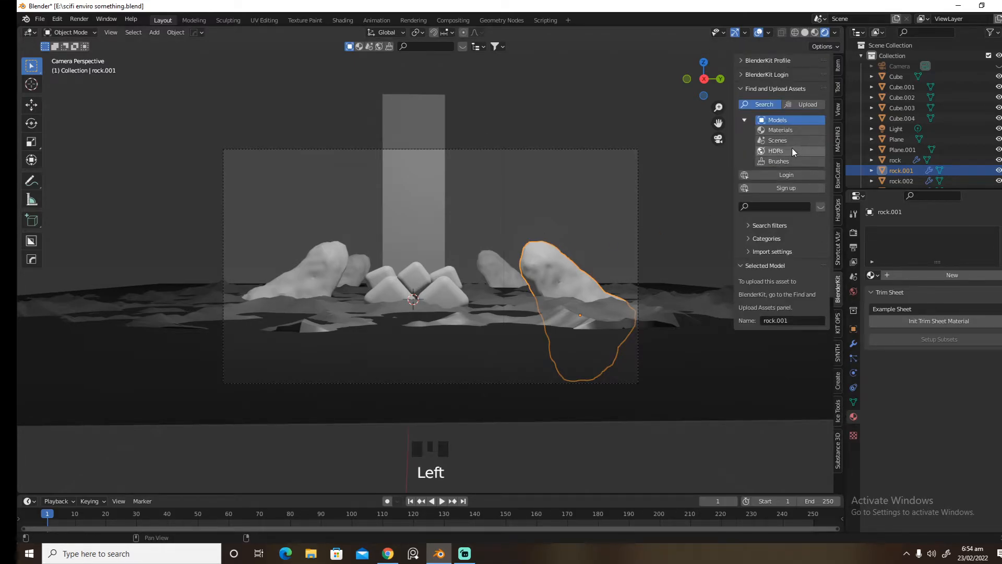
pyautogui.click(788, 132)
pyautogui.click(769, 199)
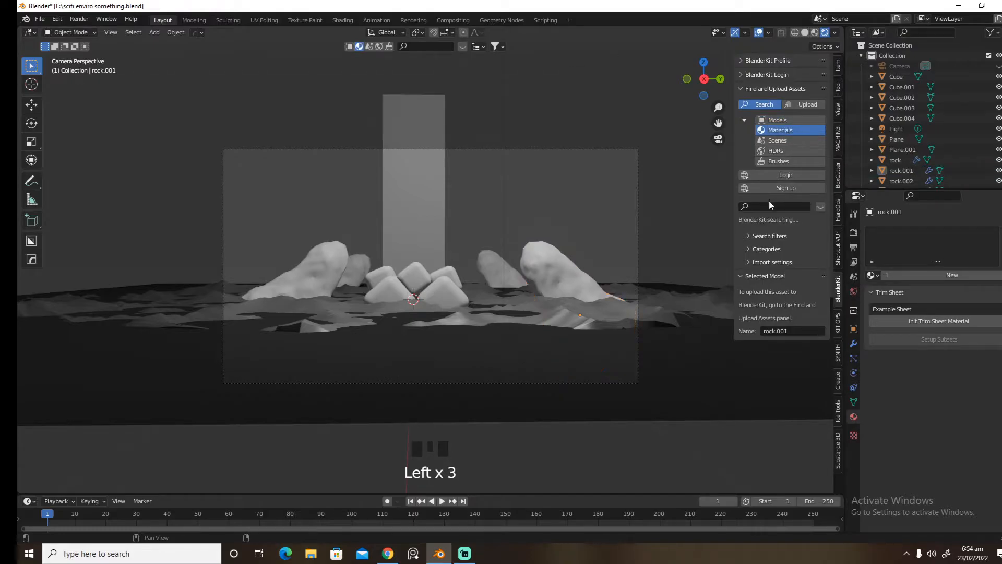
pyautogui.click(769, 205)
pyautogui.write('roc')
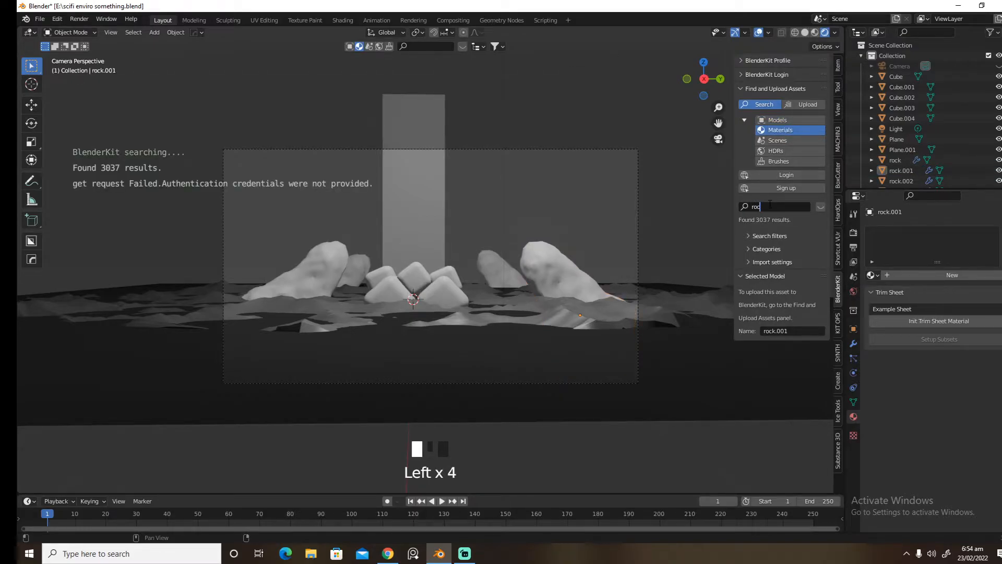
pyautogui.write('k')
pyautogui.press('Return')
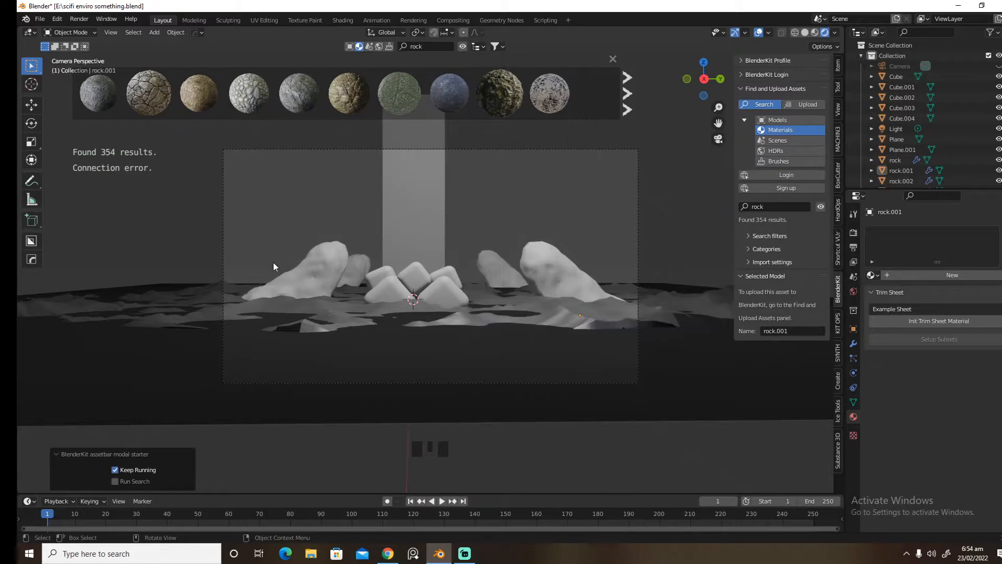
# - Apply the Rock Moss material from BlenderKit to all four large rocks, front and back
pyautogui.click(546, 259)
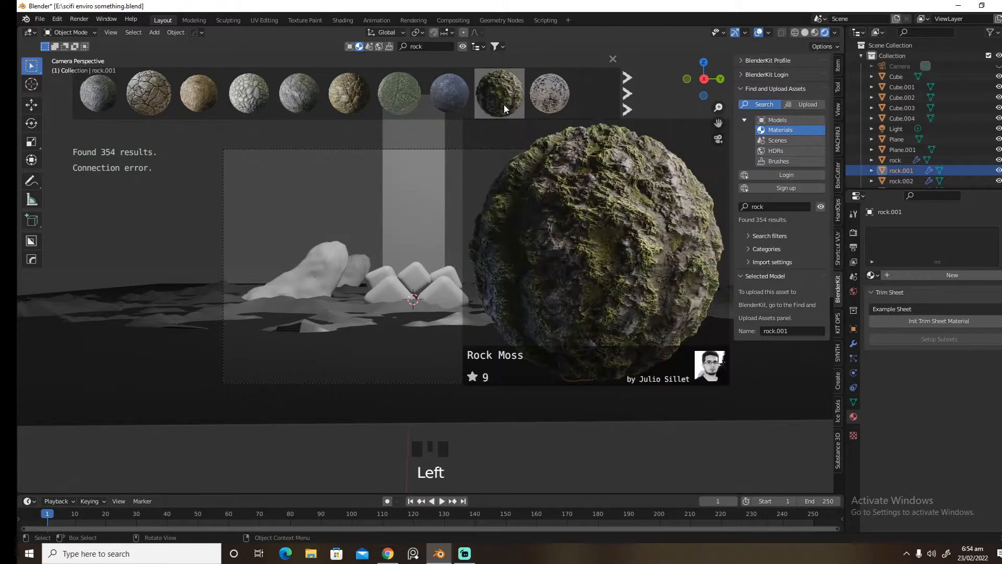
pyautogui.click(504, 108)
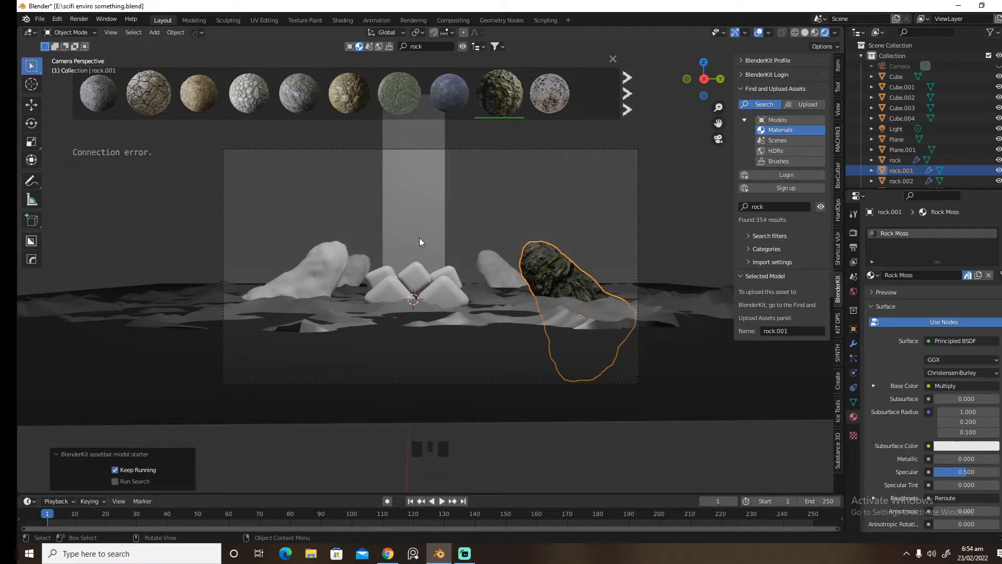
pyautogui.click(331, 272)
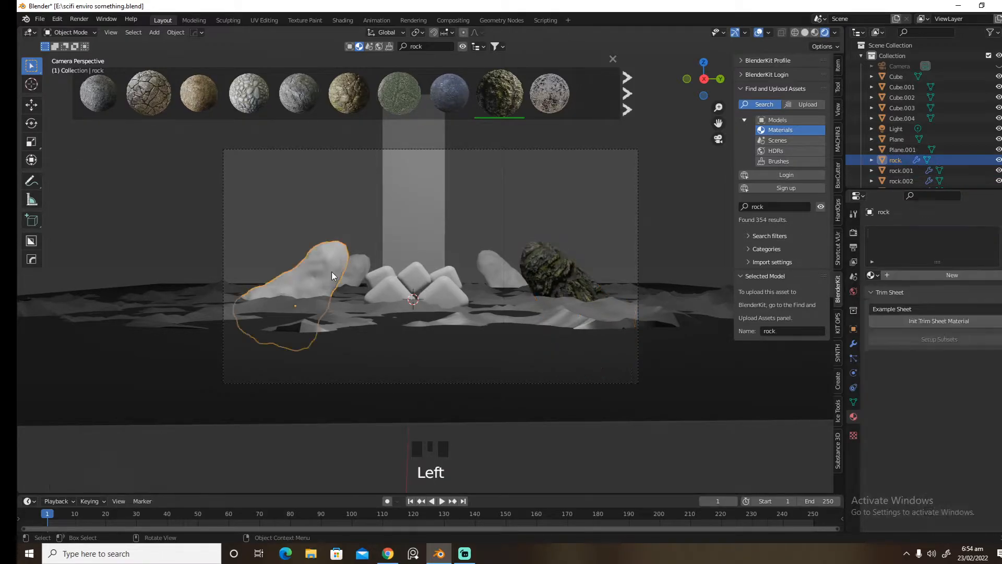
pyautogui.moveTo(871, 275); pyautogui.dragTo(889, 320)
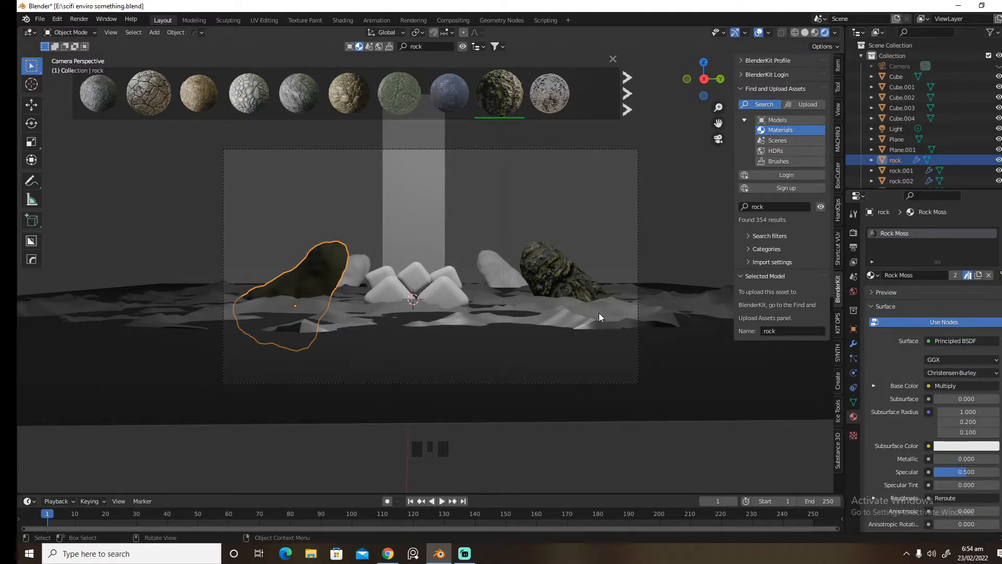
pyautogui.click(988, 280)
pyautogui.click(496, 109)
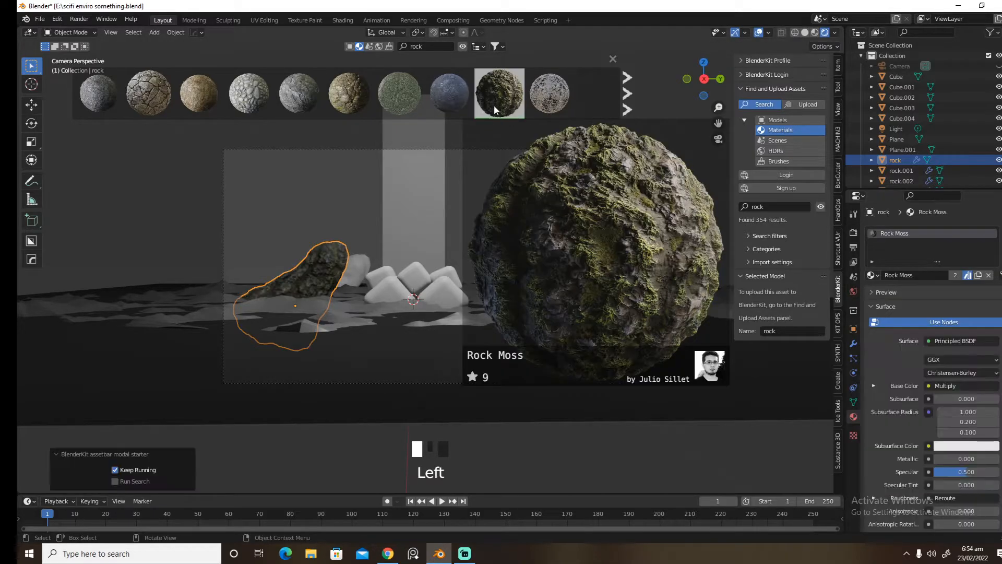
pyautogui.click(491, 264)
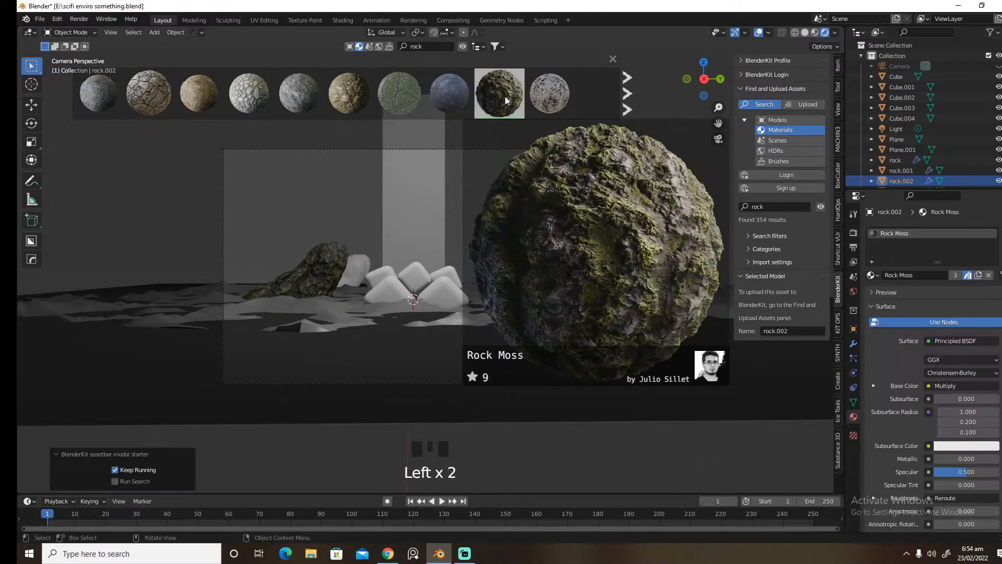
pyautogui.click(362, 257)
pyautogui.click(496, 90)
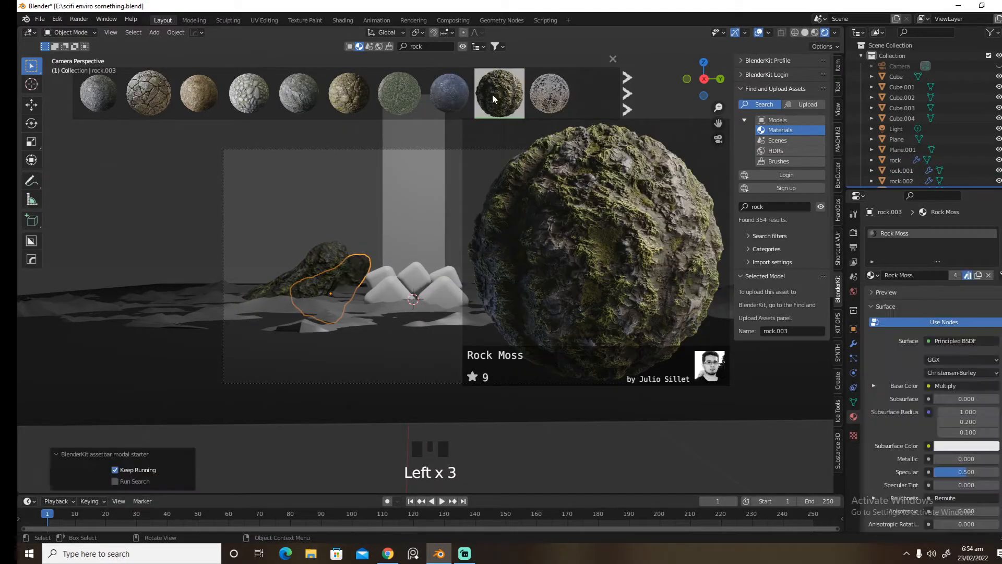
# - Apply the BlenderKit "rock wall" material to each of the five stacked rounded cubes
pyautogui.click(381, 286)
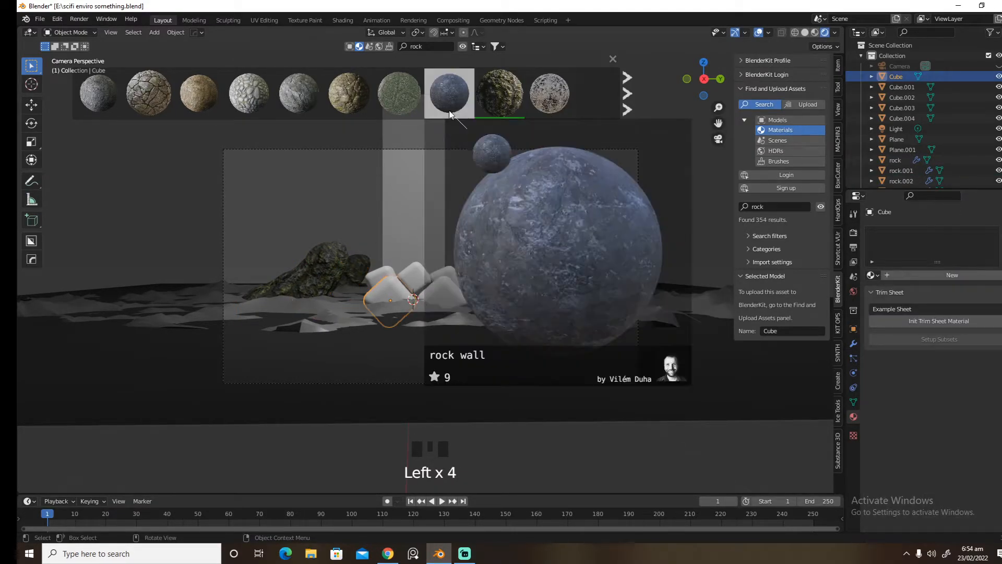
pyautogui.click(449, 113)
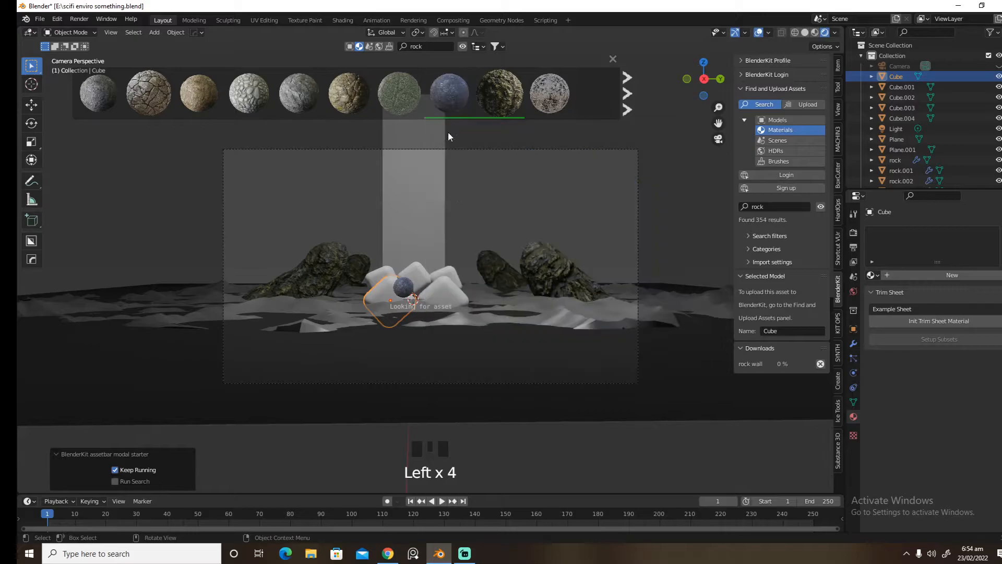
pyautogui.click(451, 293)
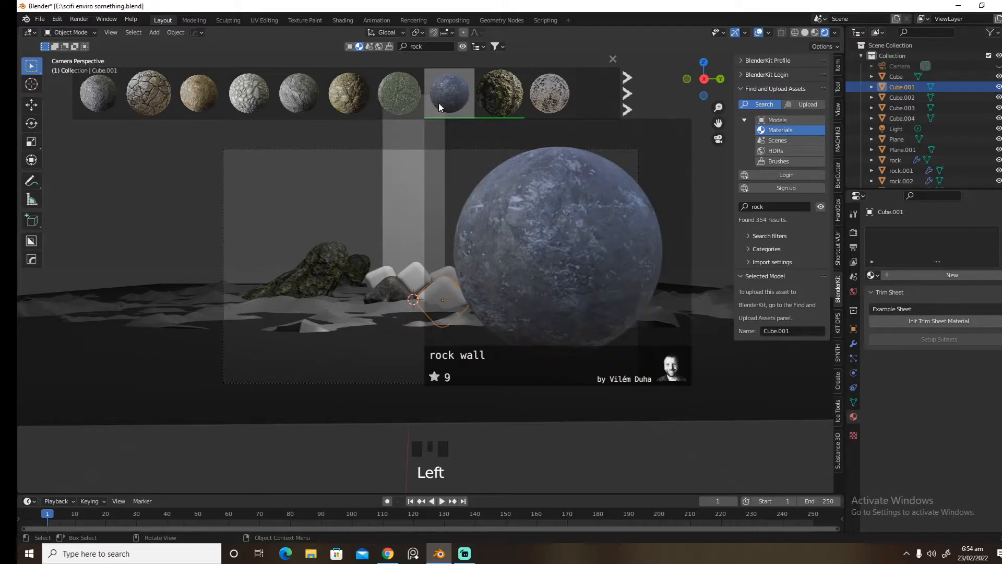
pyautogui.click(440, 102)
pyautogui.click(418, 280)
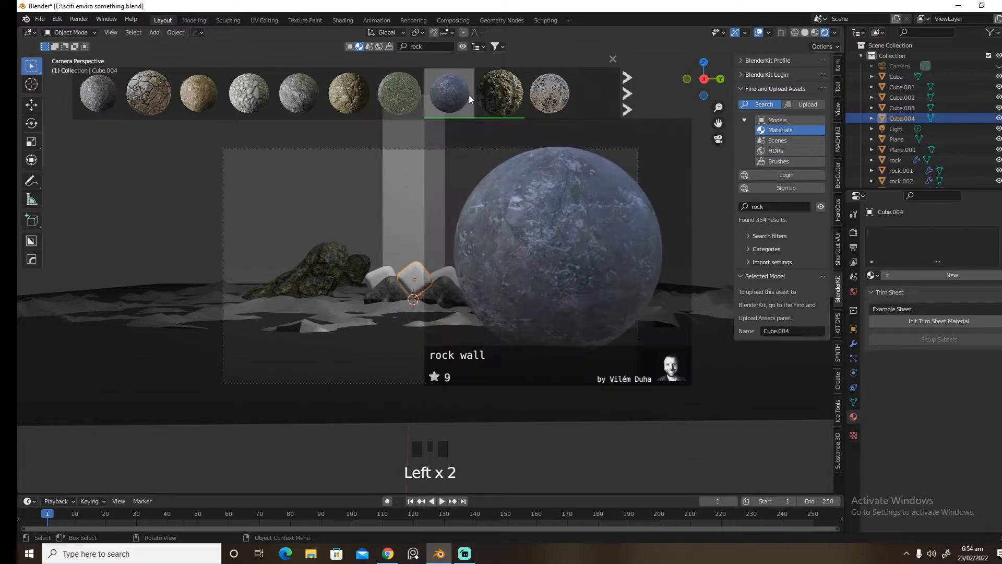
pyautogui.click(452, 275)
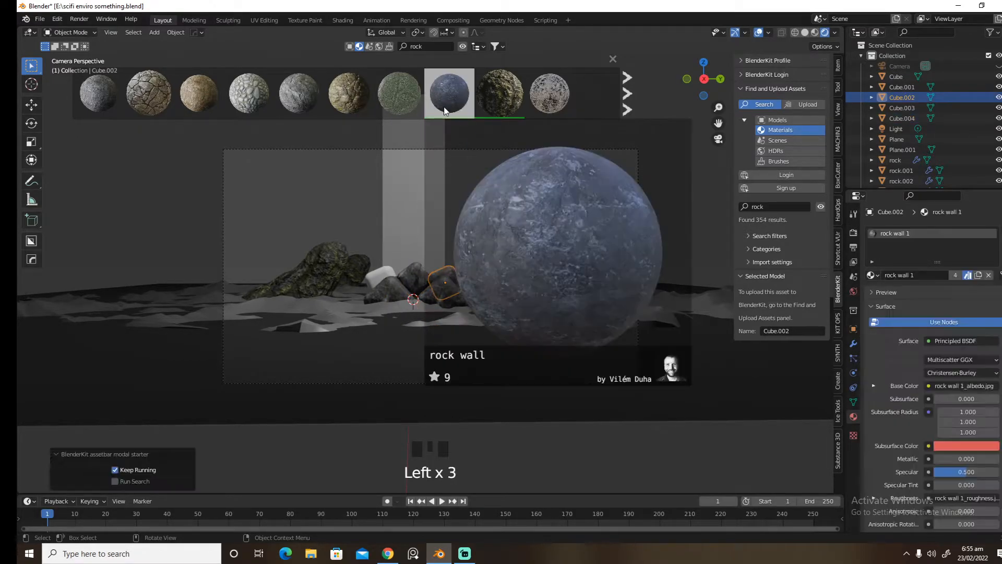
pyautogui.click(376, 273)
pyautogui.moveTo(434, 113)
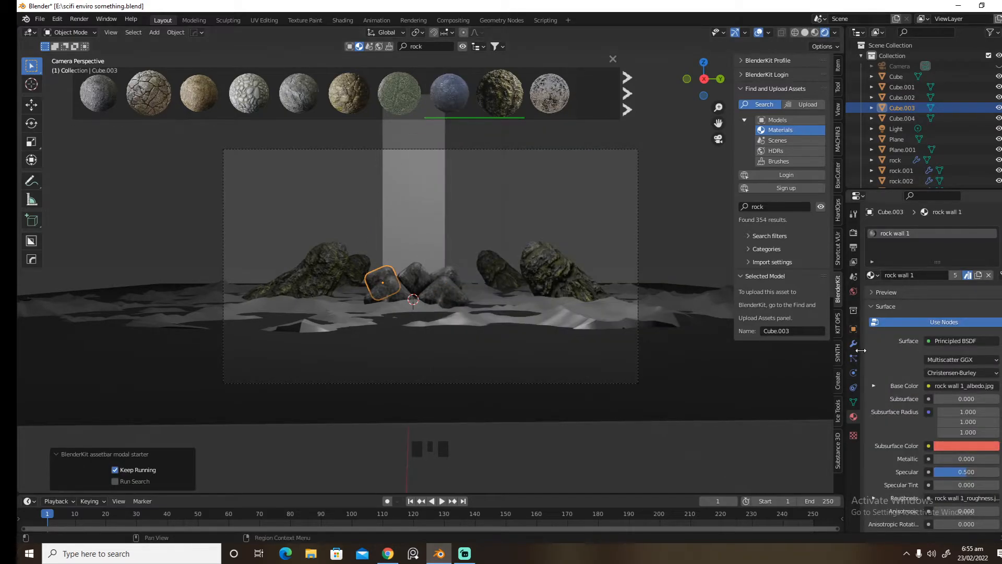
# - Set the world background color to pure black with a value of 0
pyautogui.click(869, 293)
pyautogui.click(854, 291)
pyautogui.click(949, 302)
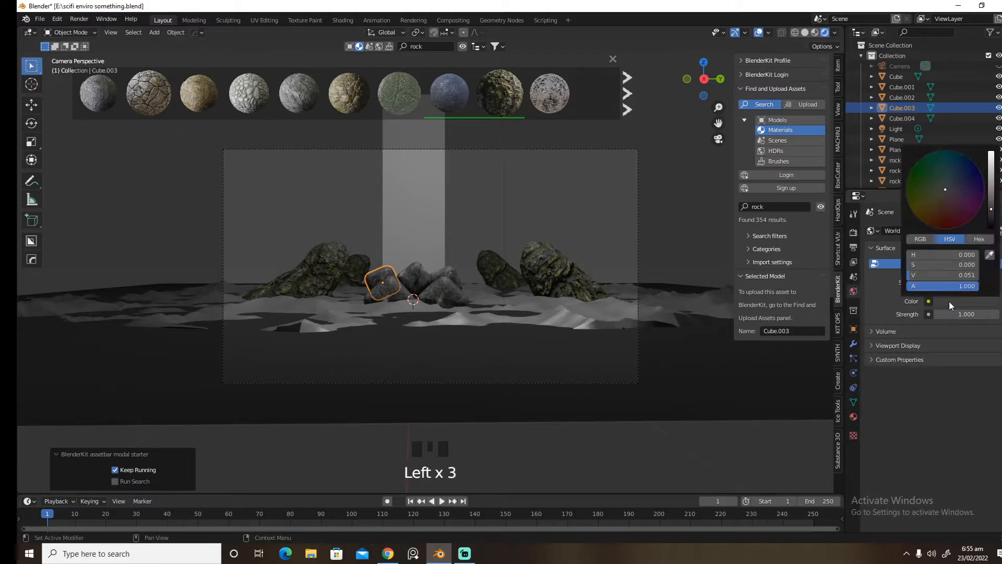
pyautogui.moveTo(993, 211); pyautogui.dragTo(991, 227)
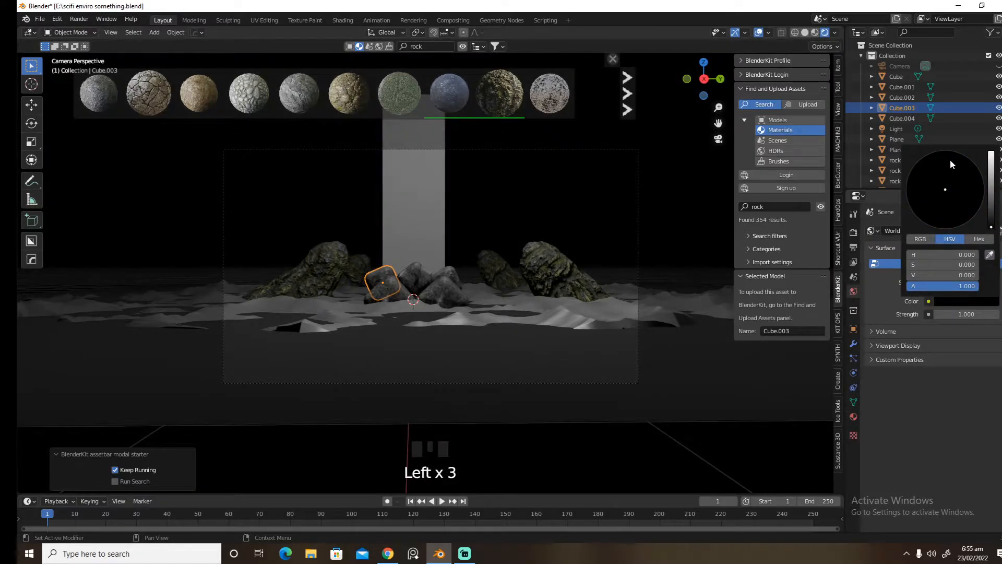
# - Delete the existing Light object from the scene
pyautogui.scroll(-6, 911, 138)
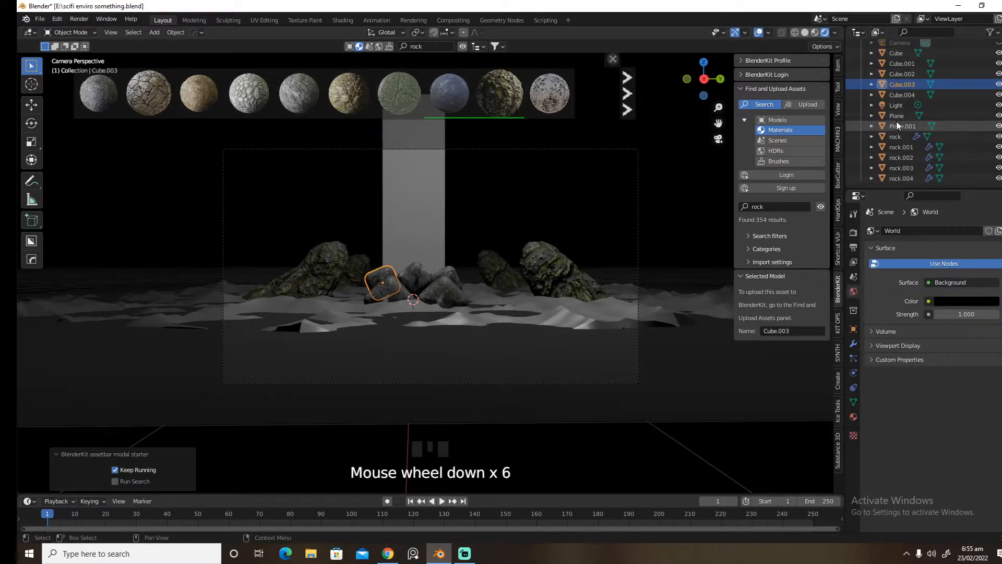
pyautogui.click(896, 106)
pyautogui.press('x')
pyautogui.click(573, 196)
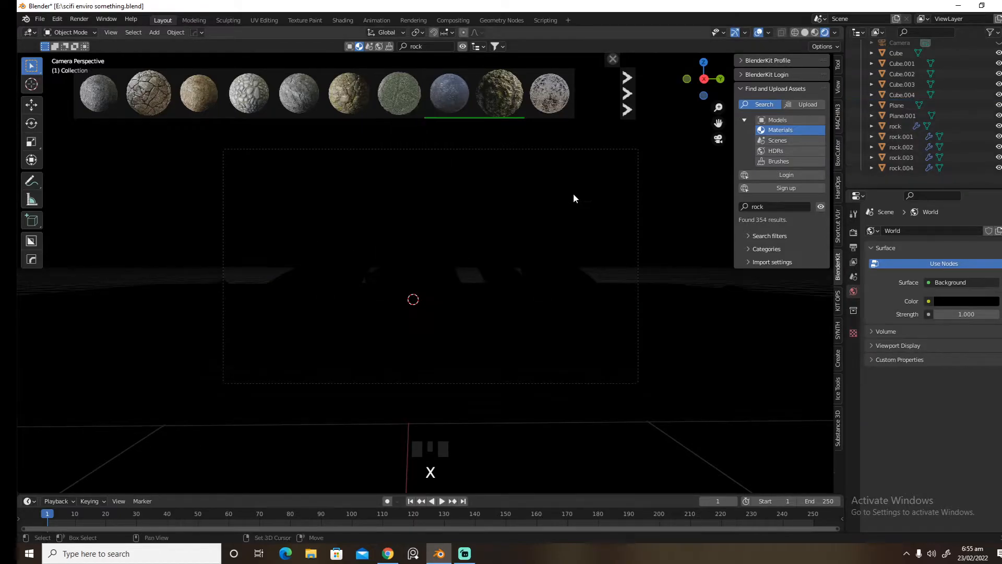
# - Add an area light, raise it along Z above the stacked cubes and scale it up to about 4.8
pyautogui.hotkey('shift', 'a')
pyautogui.moveTo(551, 330)
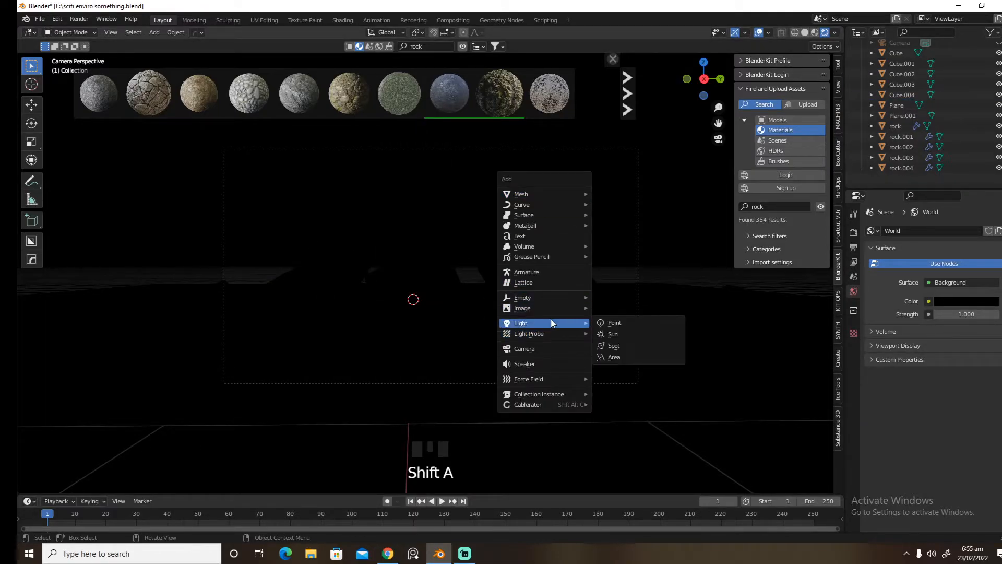
pyautogui.click(642, 357)
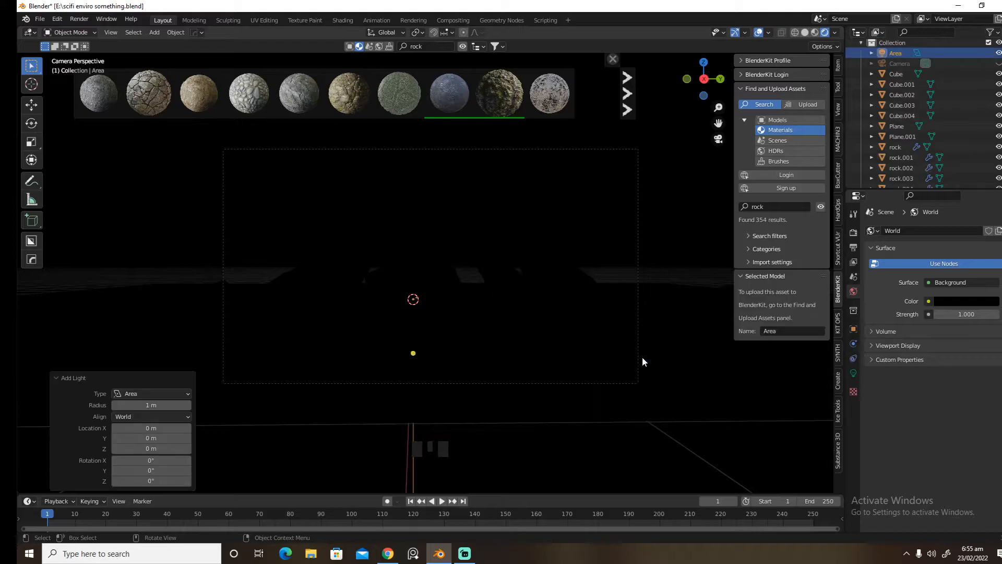
pyautogui.press('g')
pyautogui.press('z')
pyautogui.click(595, 205)
pyautogui.press('s')
pyautogui.click(538, 158)
# - Set the area light's power to 500 W
pyautogui.click(853, 373)
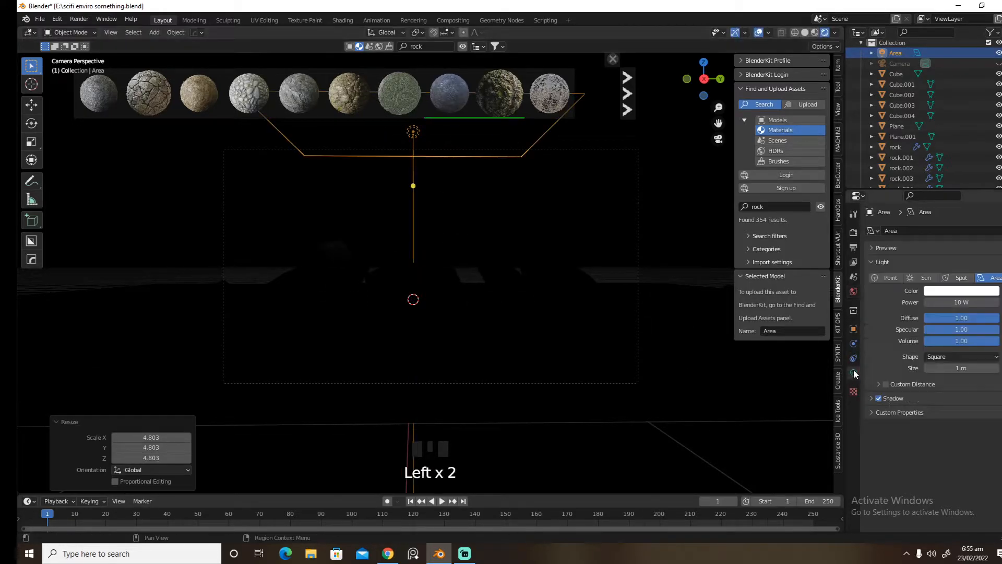
pyautogui.click(953, 306)
pyautogui.write('50')
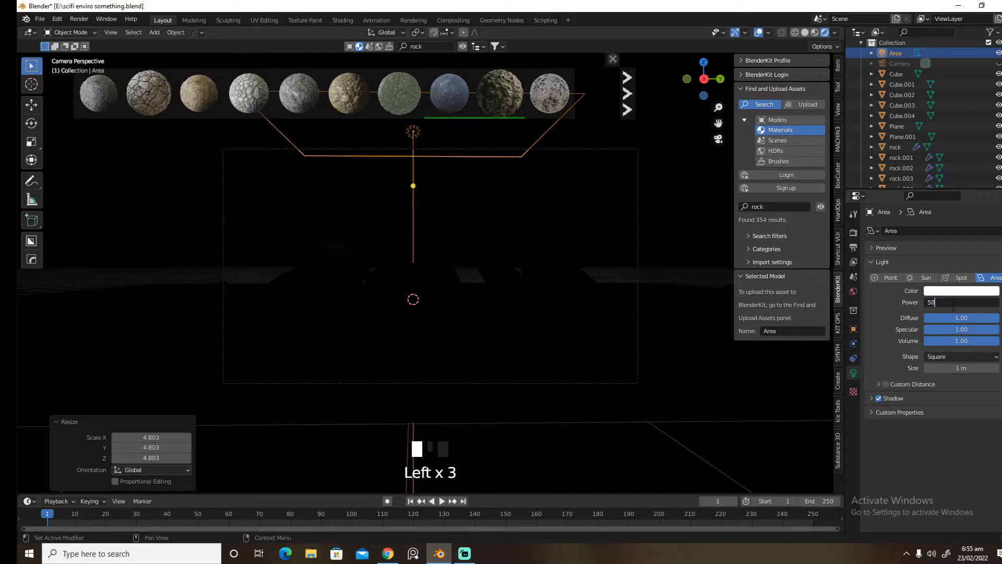
pyautogui.write('0')
pyautogui.press('Return')
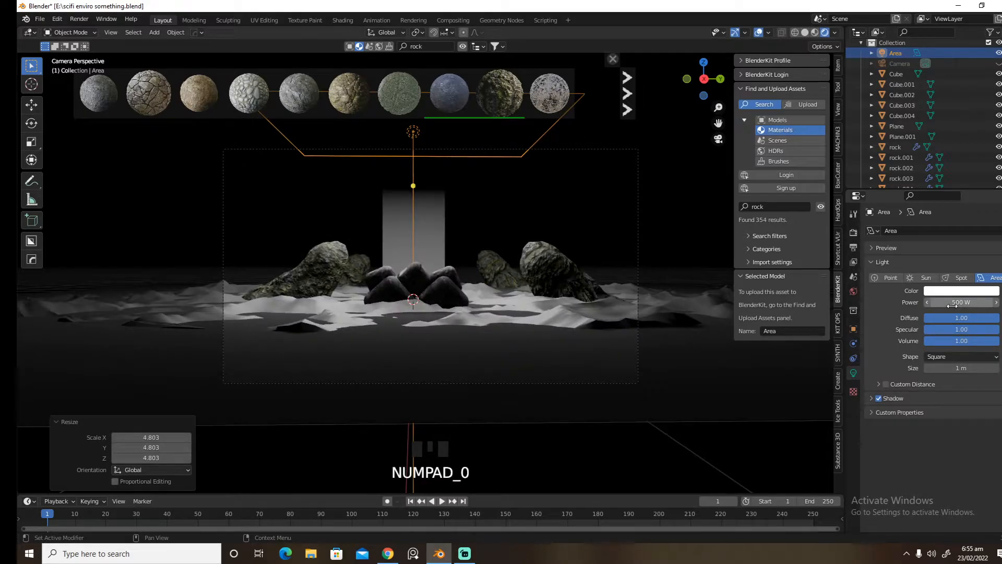
# - Give the tall backdrop plane a new Emission material with strength 4 and a saturated orange-red color
pyautogui.click(436, 235)
pyautogui.click(854, 415)
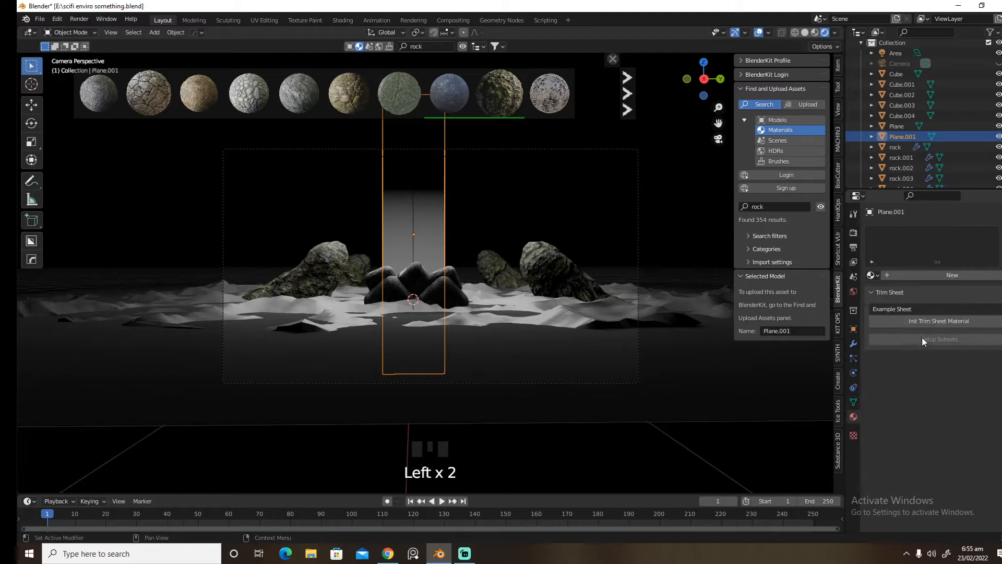
pyautogui.click(914, 274)
pyautogui.click(942, 340)
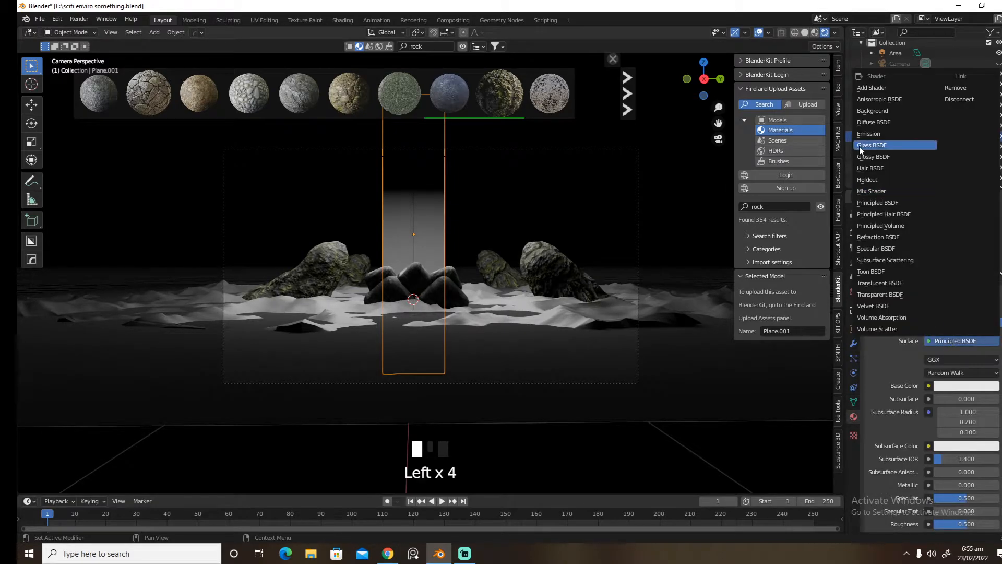
pyautogui.click(872, 133)
pyautogui.click(968, 373)
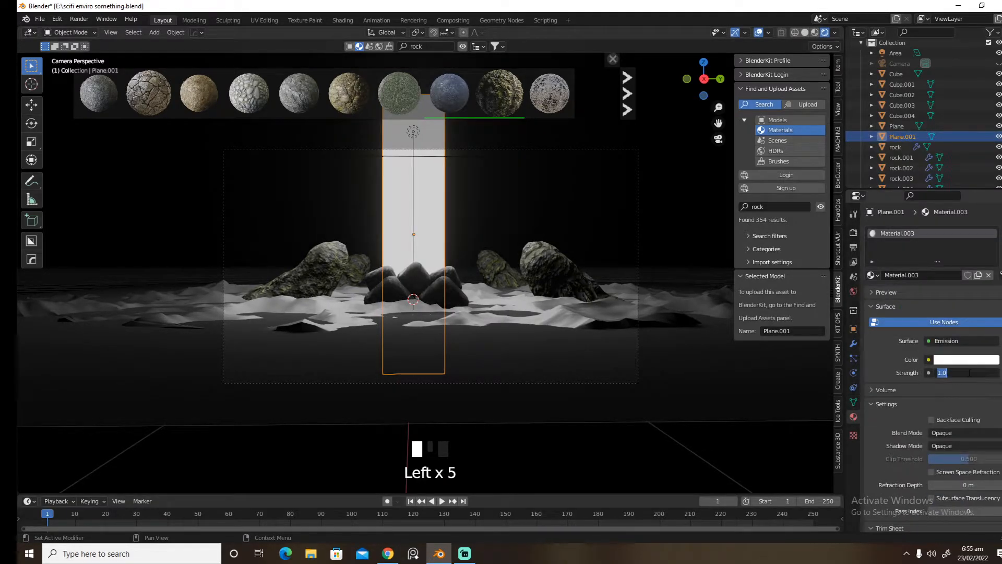
pyautogui.write('4')
pyautogui.press('Return')
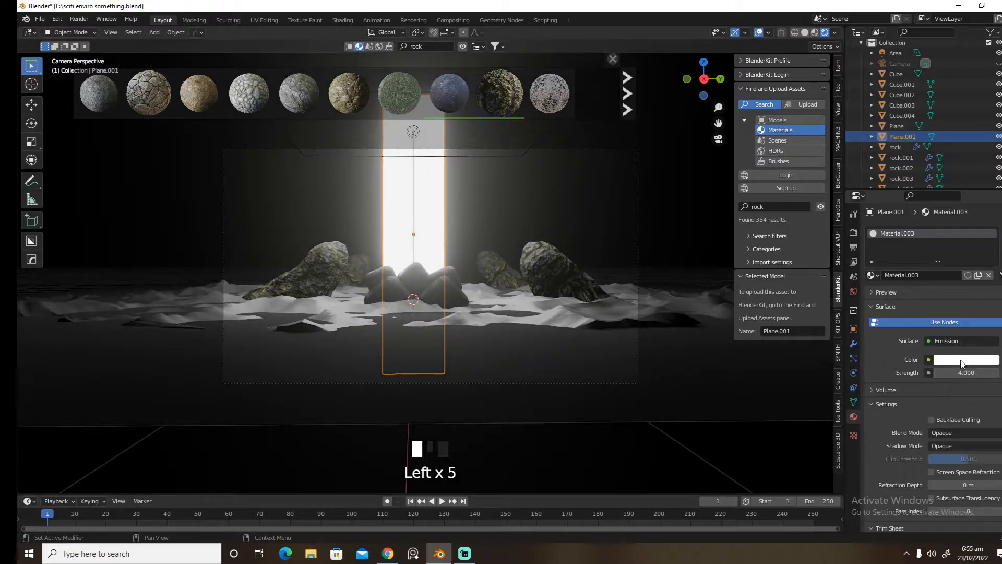
pyautogui.click(965, 360)
pyautogui.moveTo(945, 247); pyautogui.dragTo(938, 285)
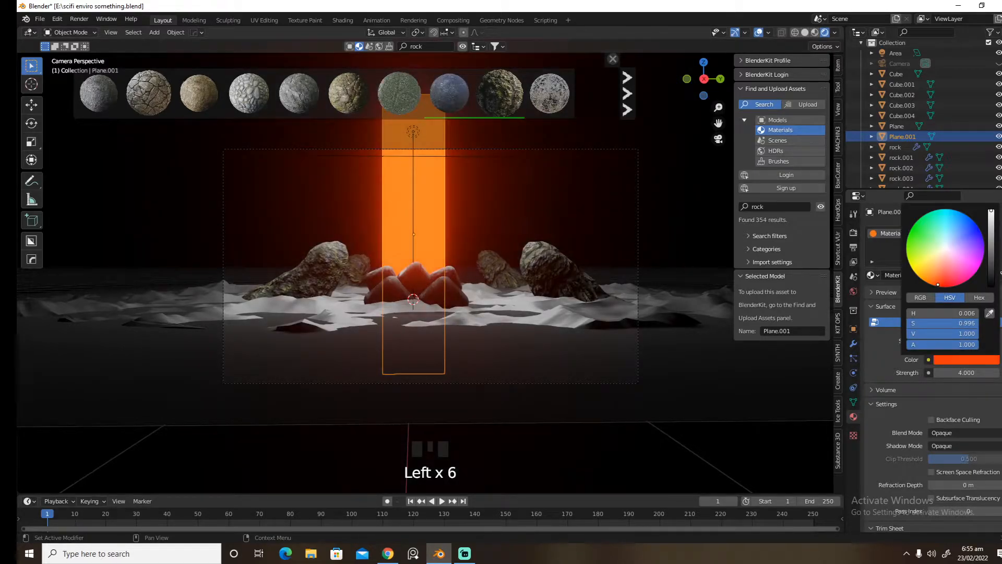
# - Darken the base color of the rugged terrain's material to near black
pyautogui.click(654, 350)
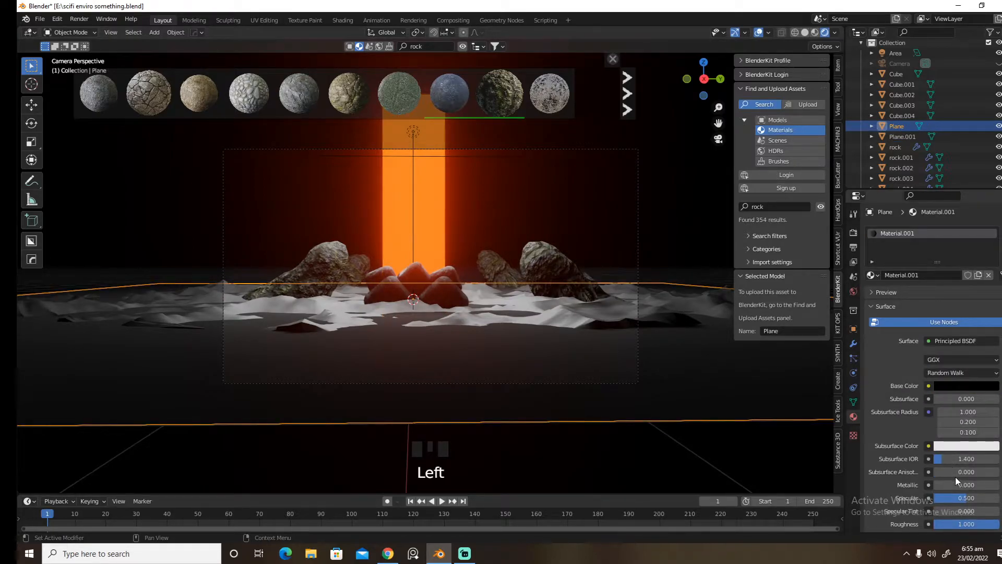
pyautogui.click(575, 321)
pyautogui.click(955, 385)
pyautogui.moveTo(994, 290); pyautogui.dragTo(992, 313)
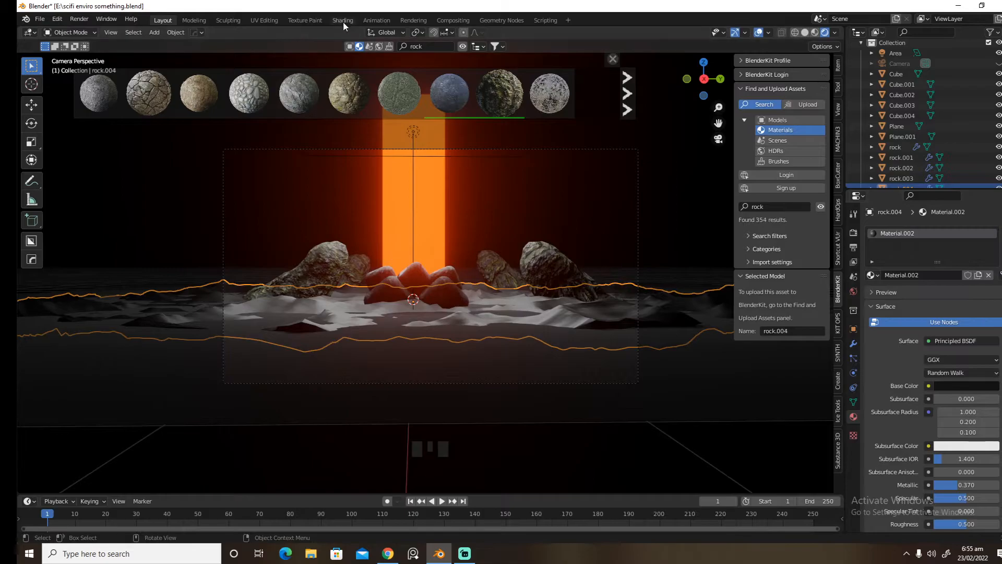
# - Switch to the Shading workspace, save the file and preview the viewport in rendered shading
pyautogui.click(343, 19)
pyautogui.hotkey('ctrl', 's')
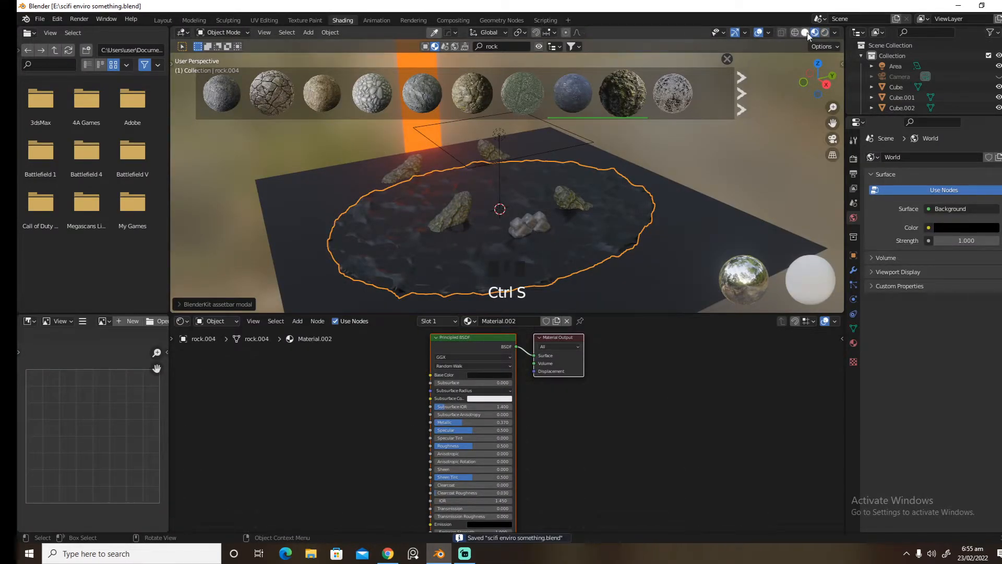
pyautogui.click(825, 33)
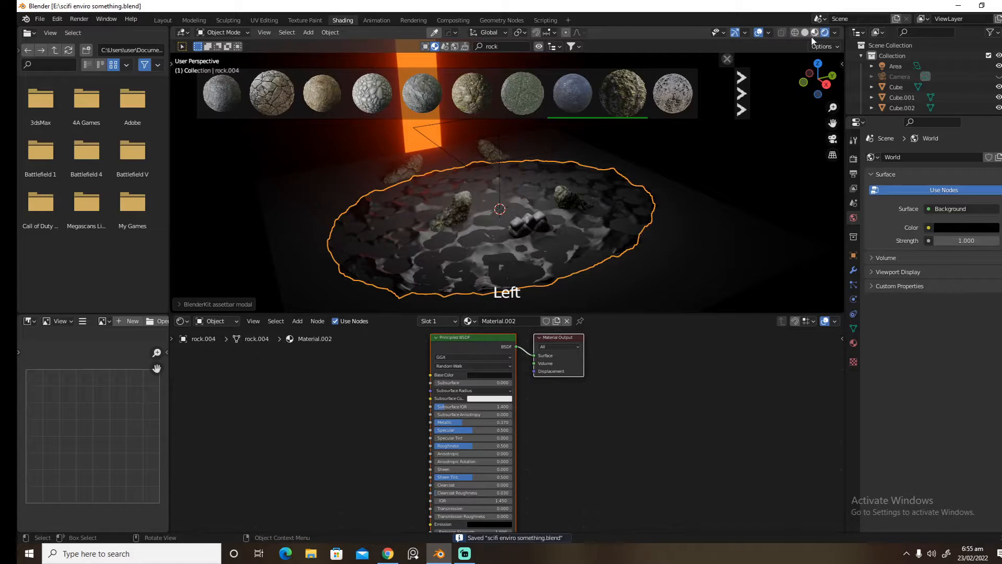
pyautogui.click(542, 253)
pyautogui.click(549, 247)
pyautogui.click(618, 273)
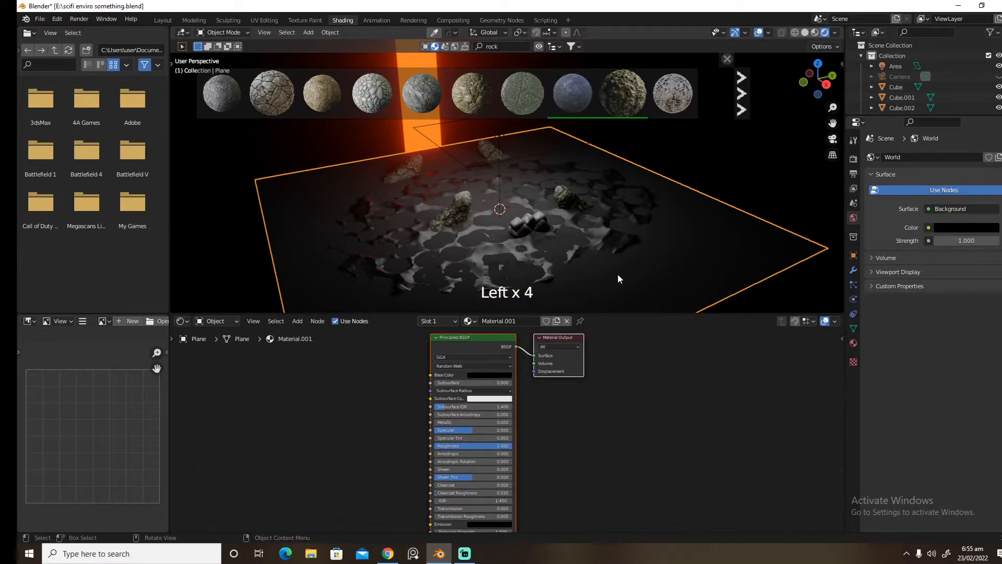
pyautogui.click(600, 246)
pyautogui.hotkey('shift', 'a')
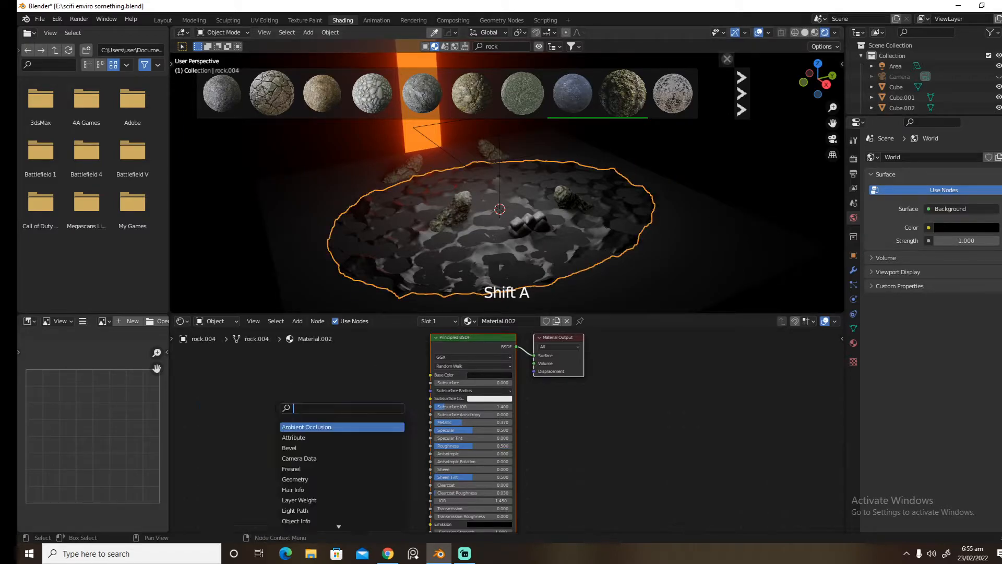
pyautogui.write('noise')
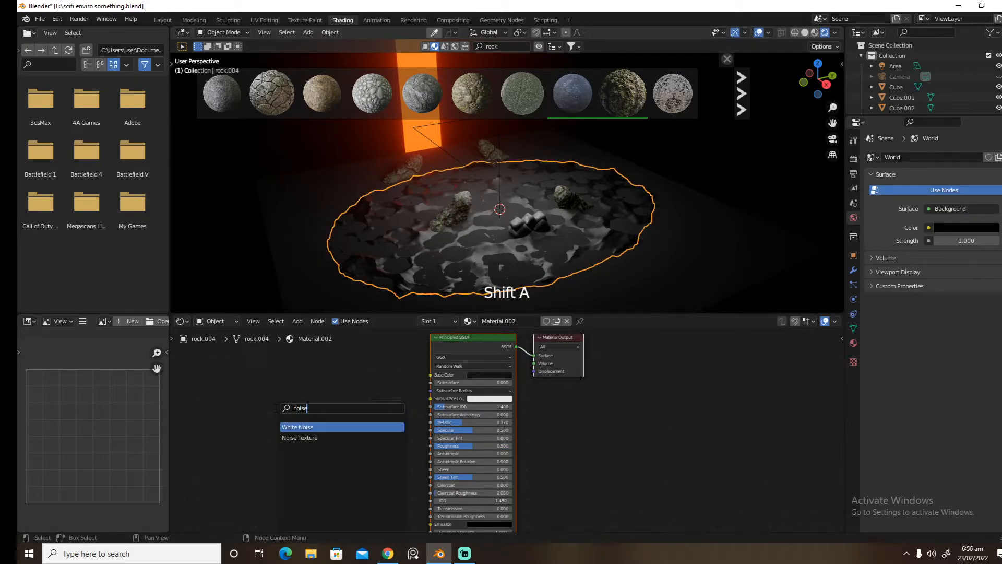
pyautogui.click(298, 427)
pyautogui.click(284, 417)
pyautogui.press('x')
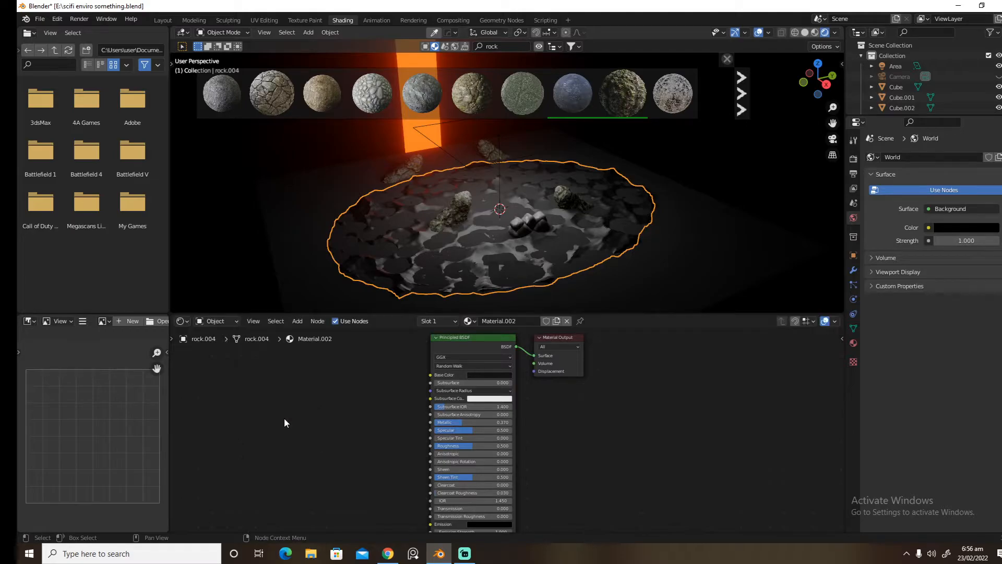
pyautogui.rightClick(285, 419)
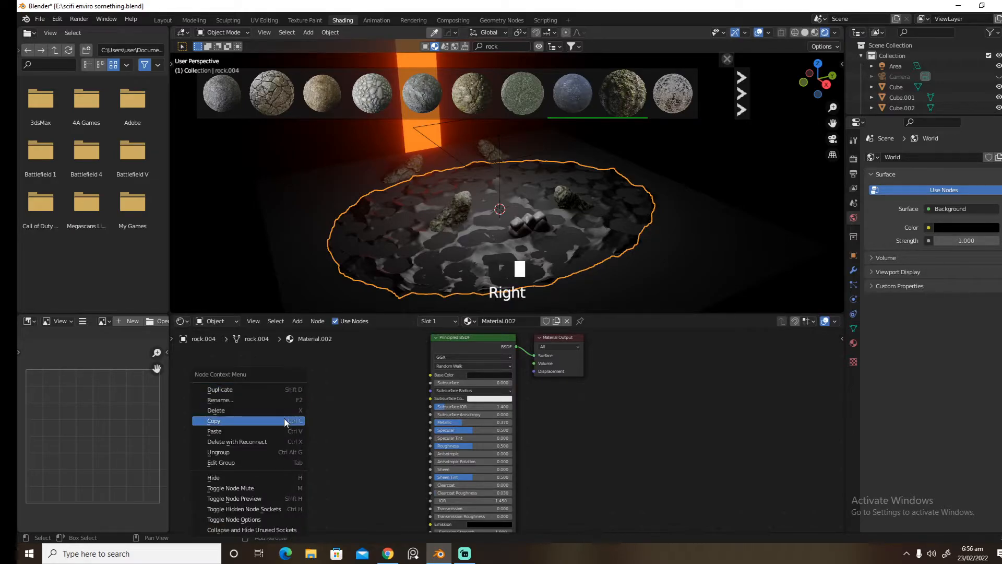
pyautogui.hotkey('shift', 'a')
pyautogui.click(321, 398)
pyautogui.write('noi')
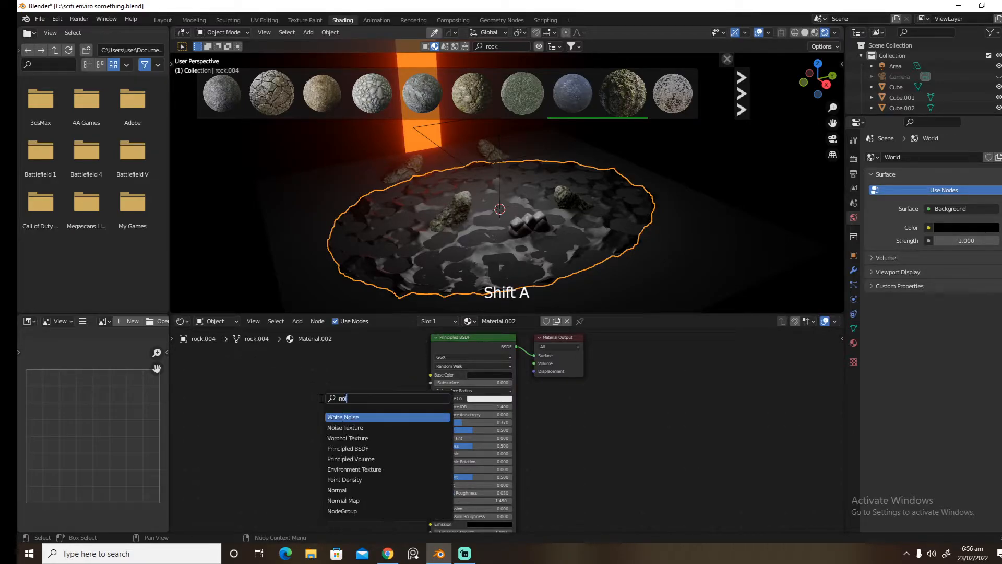
pyautogui.click(343, 416)
pyautogui.click(292, 434)
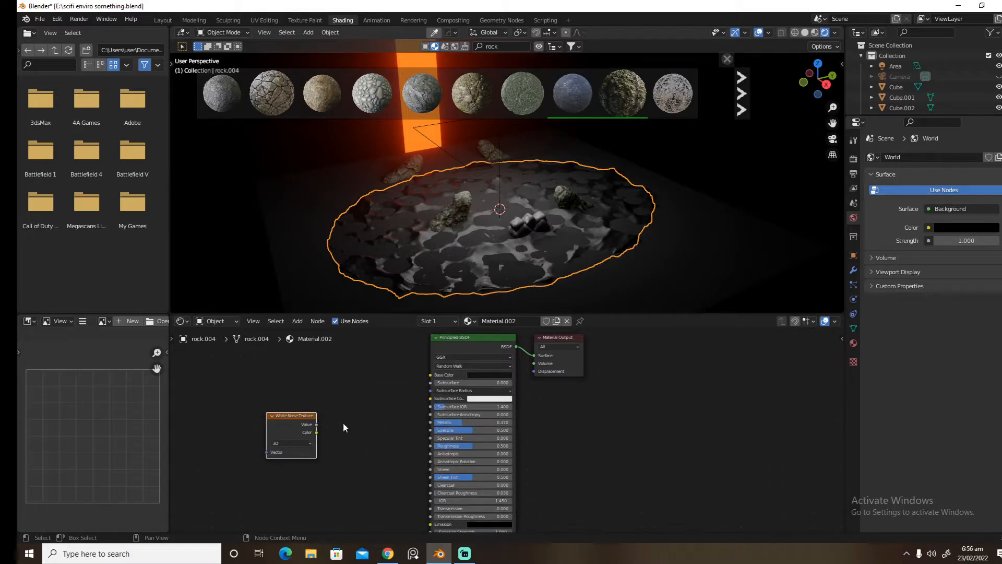
pyautogui.press('x')
# - Add a Noise Texture node and a ColorRamp node to the rugged terrain's material
pyautogui.hotkey('shift', 'a')
pyautogui.click(315, 420)
pyautogui.write('noi')
pyautogui.click(341, 444)
pyautogui.click(243, 431)
pyautogui.hotkey('shift', 'a')
pyautogui.click(318, 421)
pyautogui.write('colo')
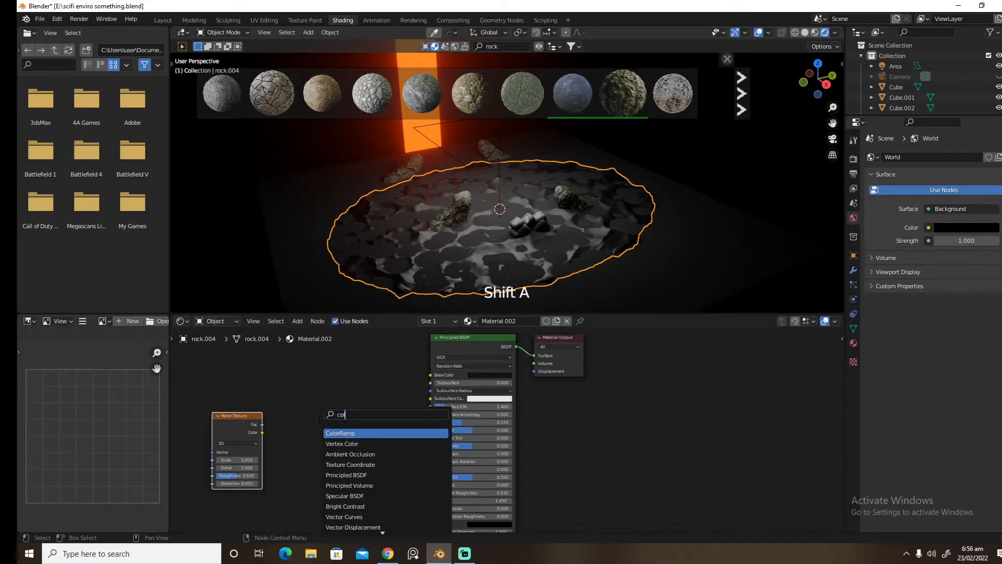
pyautogui.click(332, 431)
pyautogui.click(317, 416)
# - Link the noise Fac output to the ColorRamp's Fac and the ramp's Color to the Principled BSDF's Roughness
pyautogui.keyDown('shift'); pyautogui.moveTo(285, 438); pyautogui.dragTo(279, 364, button='middle'); pyautogui.keyUp('shift')
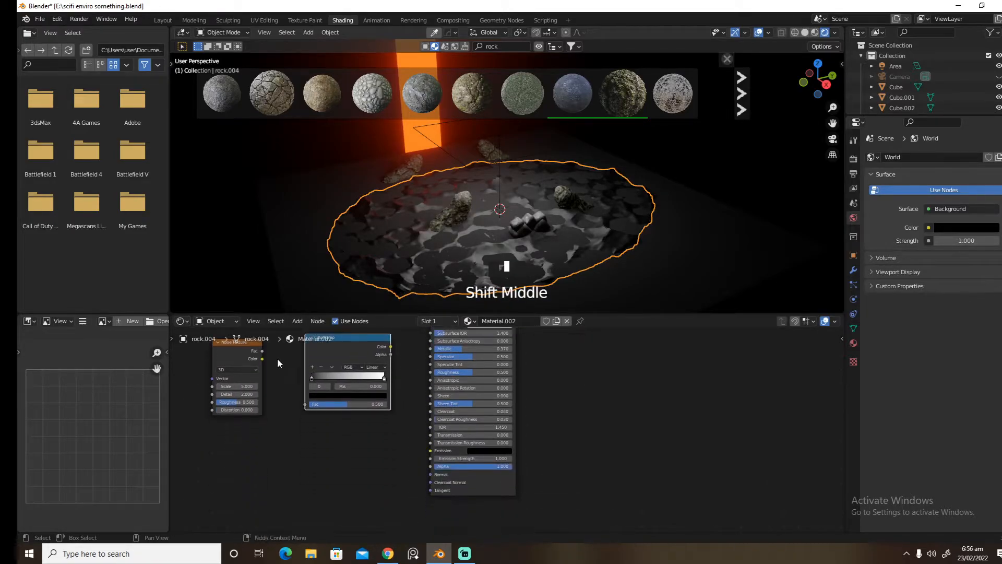
pyautogui.moveTo(263, 351); pyautogui.dragTo(306, 404)
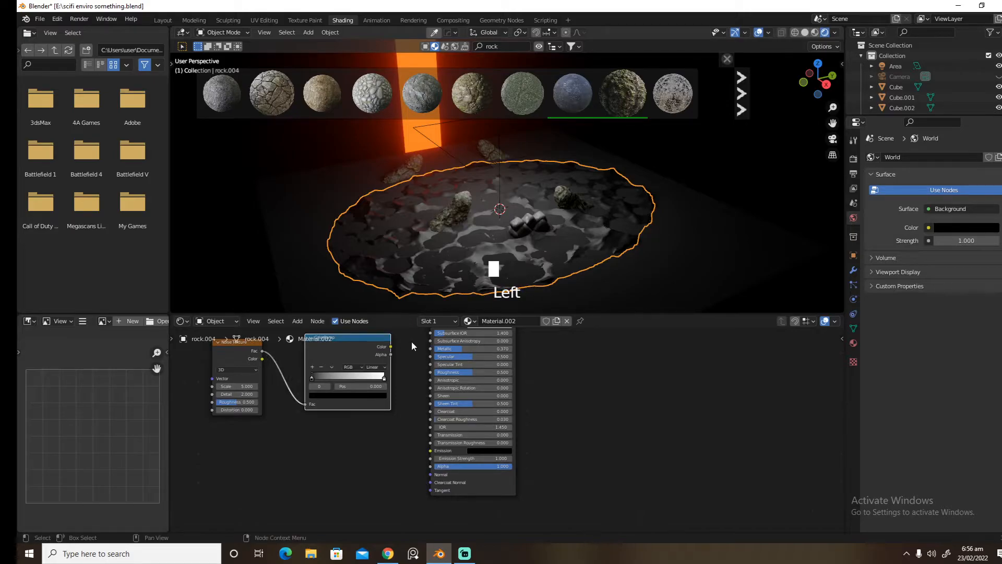
pyautogui.moveTo(391, 347); pyautogui.dragTo(429, 373)
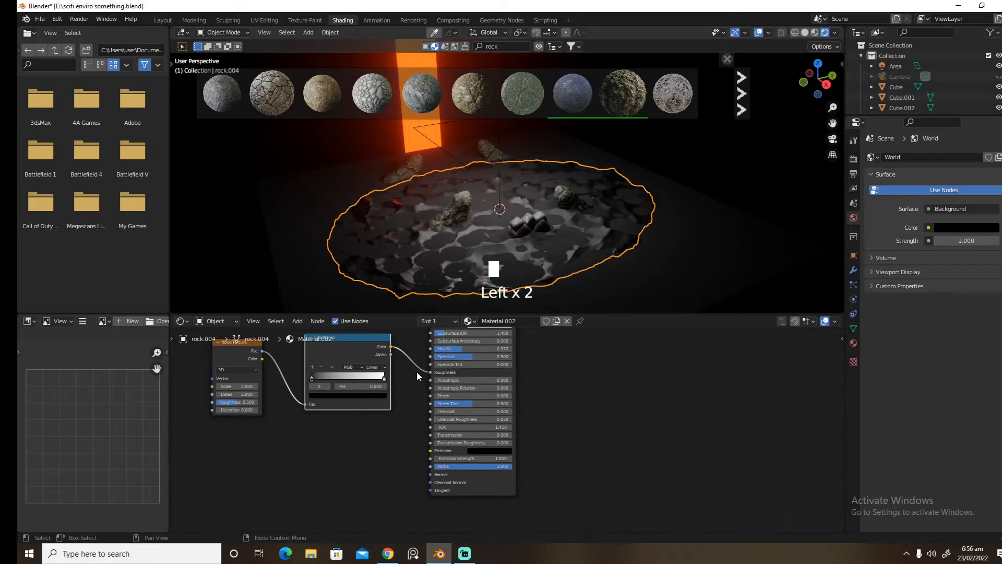
# - Set the Noise Texture's detail to 15 and the ColorRamp's black stop to 0.500, and check the terrain through the camera
pyautogui.moveTo(244, 394); pyautogui.dragTo(325, 366)
pyautogui.scroll(3, 324, 377)
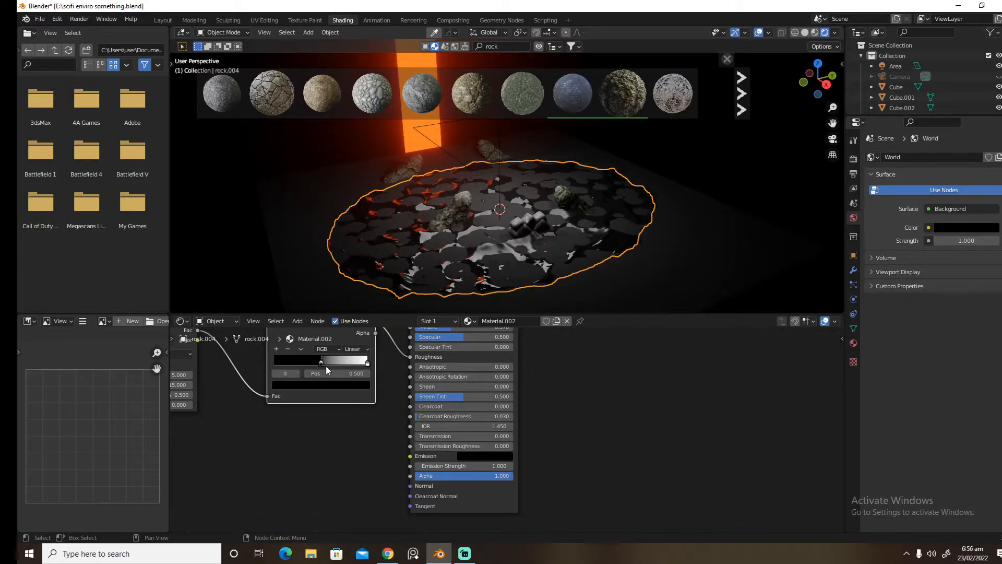
pyautogui.press('KP_0')
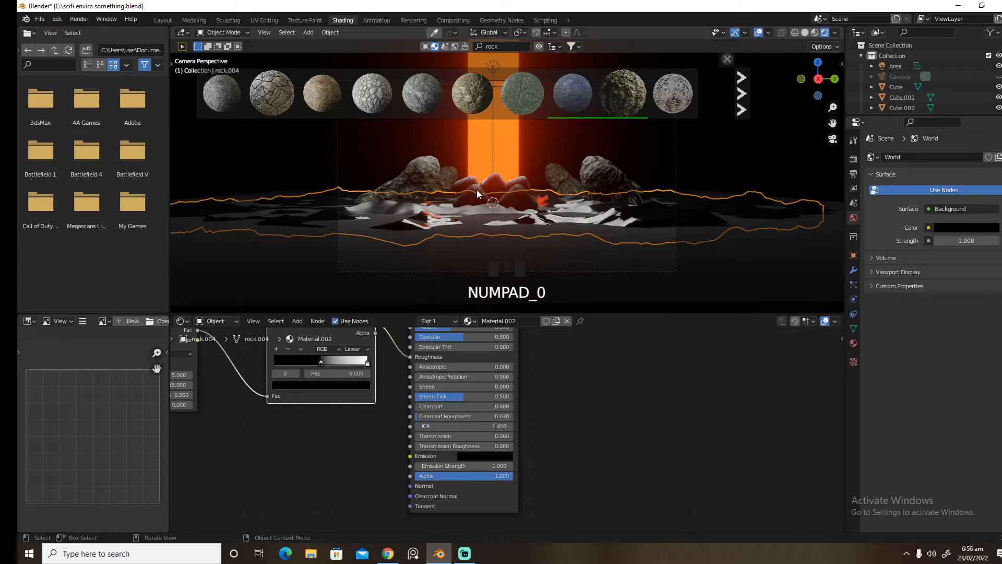
pyautogui.click(467, 210)
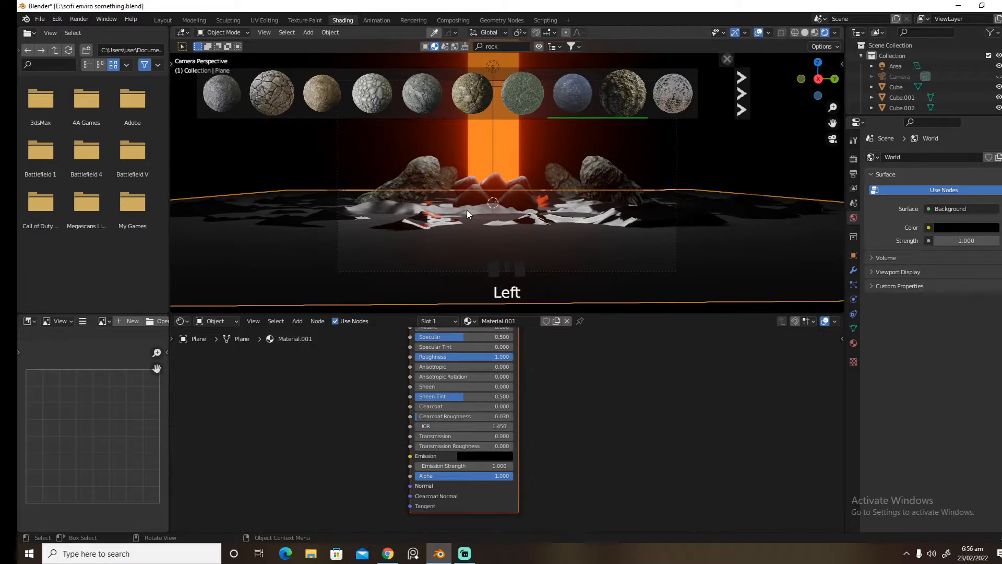
pyautogui.moveTo(462, 190); pyautogui.dragTo(485, 204, button='middle')
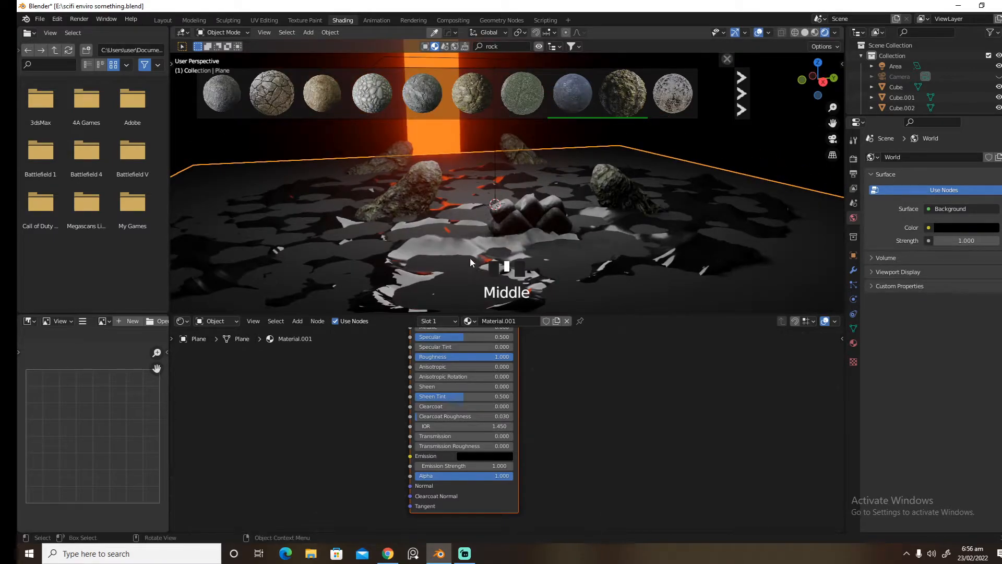
# - Set the terrain ColorRamp's black stop position to 0.400 and select the flat ground plane
pyautogui.click(453, 245)
pyautogui.moveTo(319, 363)
pyautogui.mouseDown()
pyautogui.moveTo(258, 366)
pyautogui.moveTo(337, 367)
pyautogui.moveTo(297, 368)
pyautogui.mouseUp()
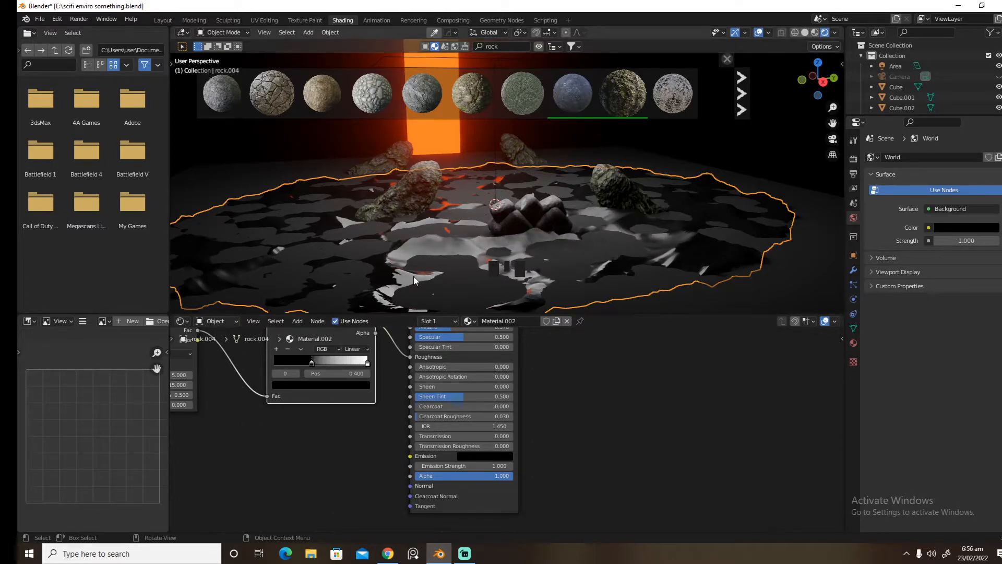
pyautogui.moveTo(425, 261); pyautogui.dragTo(480, 266, button='middle')
pyautogui.click(474, 233)
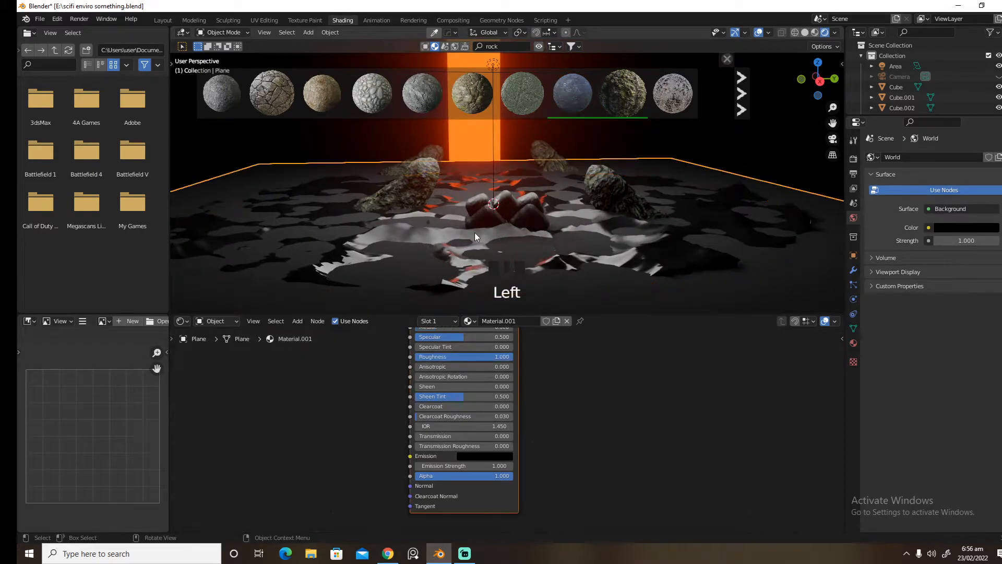
pyautogui.hotkey('ctrl', 'a')
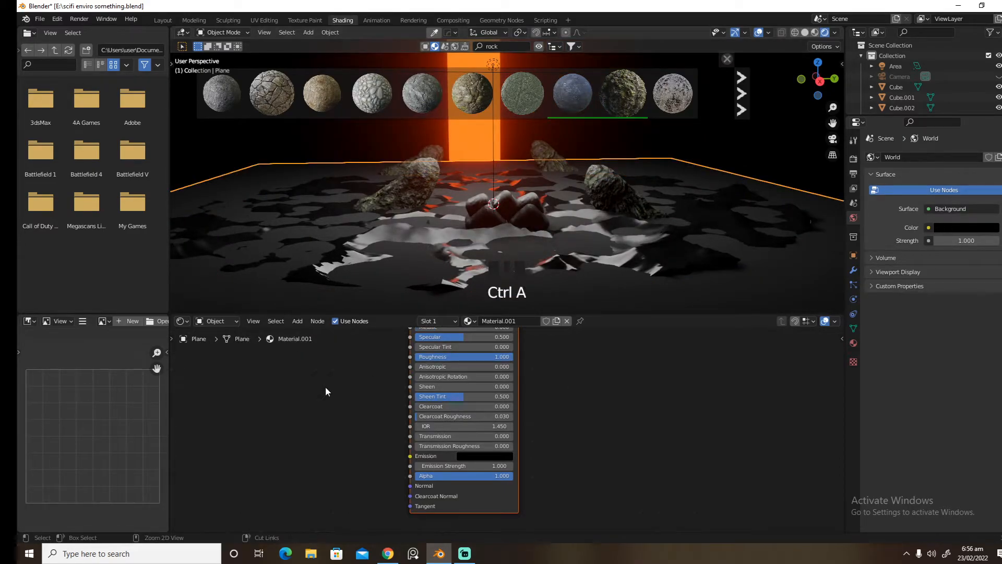
pyautogui.hotkey('shift', 'a')
pyautogui.moveTo(324, 386)
pyautogui.write('bump')
pyautogui.press('Return')
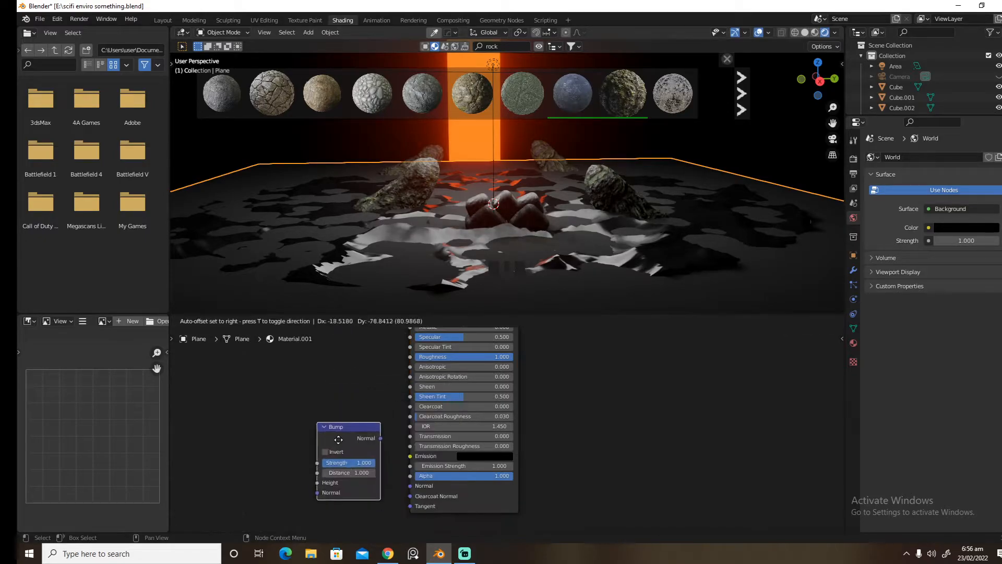
pyautogui.click(339, 457)
pyautogui.moveTo(381, 456); pyautogui.dragTo(411, 485)
pyautogui.hotkey('shift', 'a')
pyautogui.moveTo(345, 403)
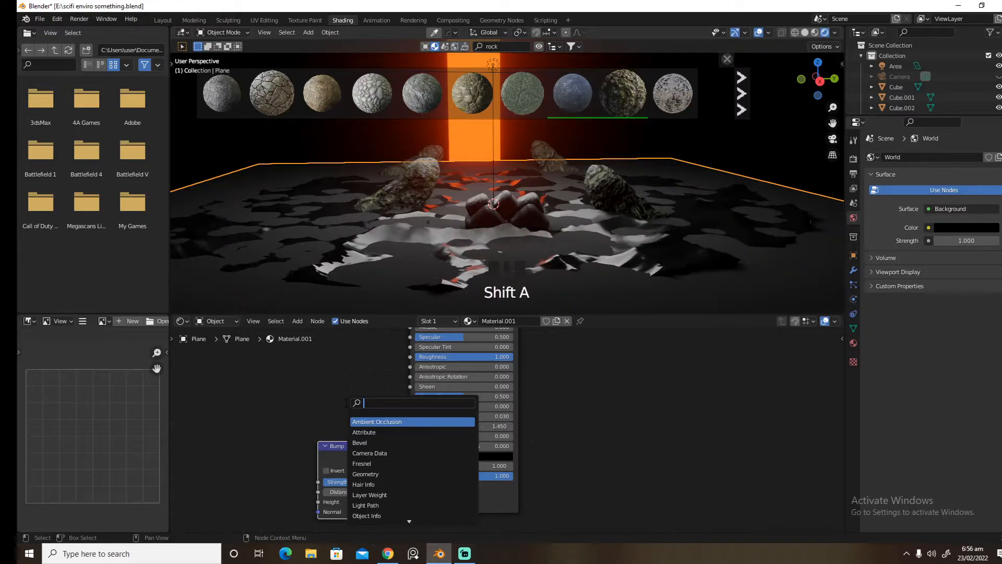
pyautogui.click(345, 443)
pyautogui.press('x')
# - Add a Voronoi Texture node to the ground plane's material
pyautogui.hotkey('shift', 'a')
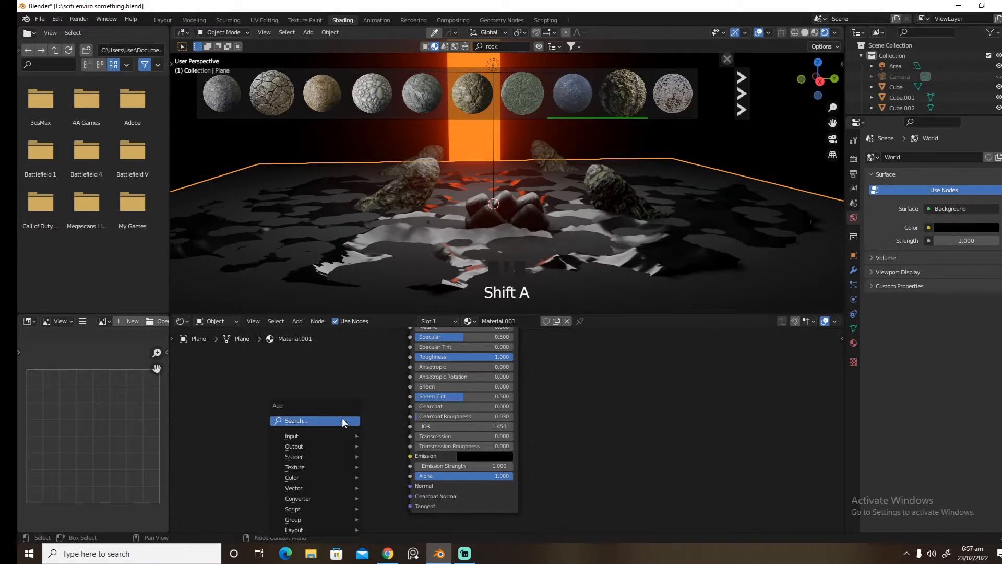
pyautogui.click(344, 421)
pyautogui.write('vor')
pyautogui.press('Return')
pyautogui.click(297, 368)
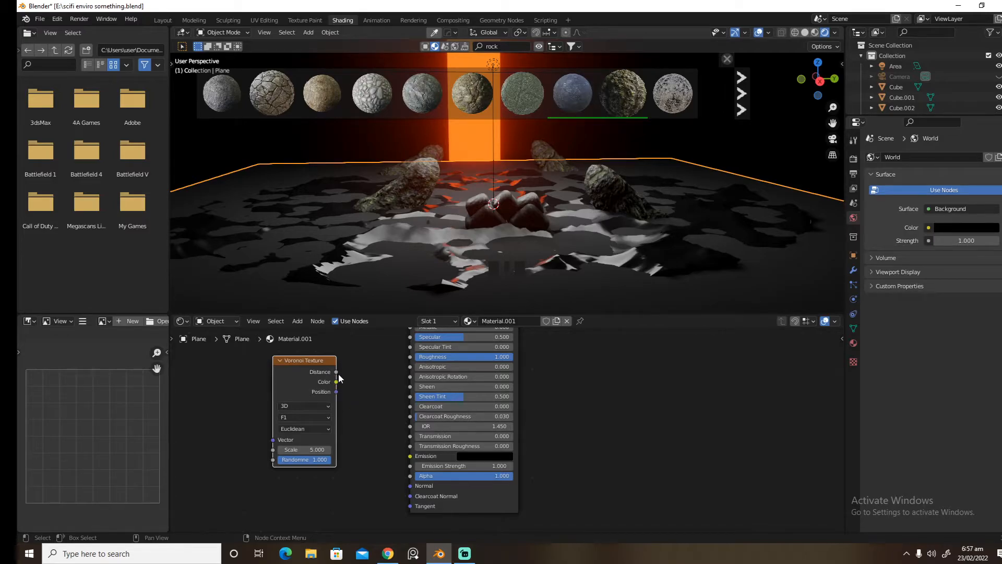
# - Add a Bump node, feeding the Voronoi Distance into its Height and its output into the Principled BSDF's Normal
pyautogui.scroll(-4, 350, 379)
pyautogui.keyDown('shift'); pyautogui.moveTo(365, 360); pyautogui.dragTo(372, 412, button='middle'); pyautogui.keyUp('shift')
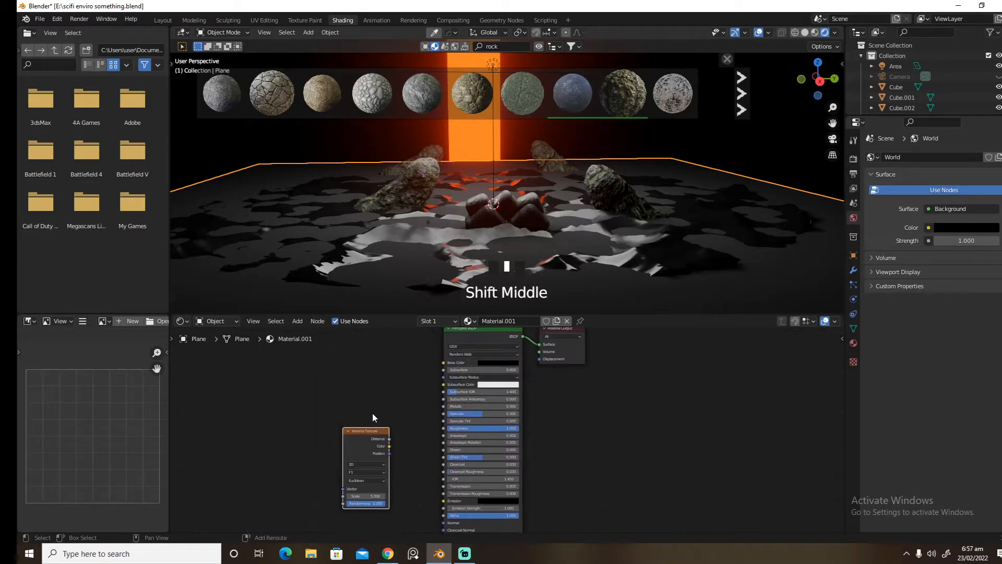
pyautogui.hotkey('shift', 'a')
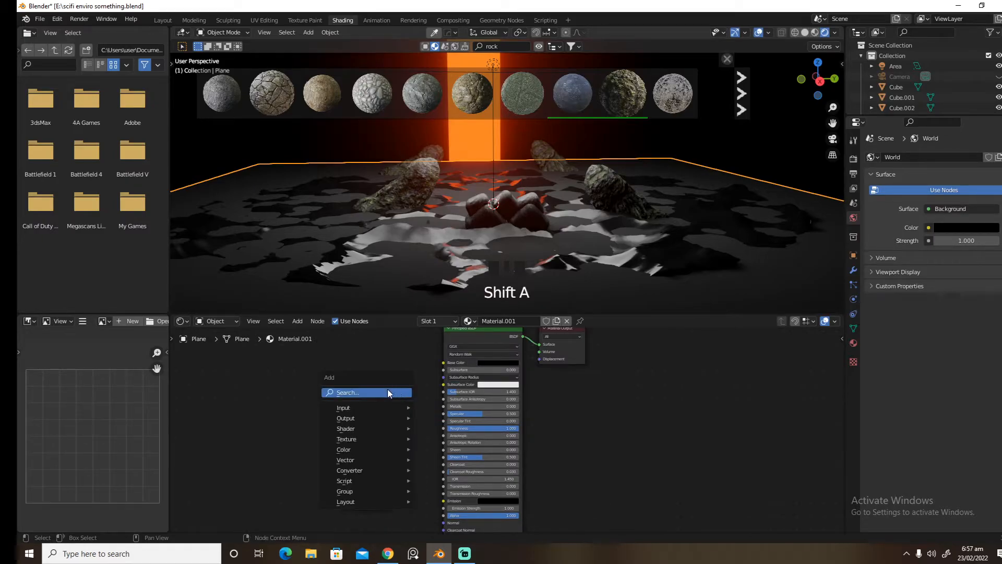
pyautogui.click(387, 392)
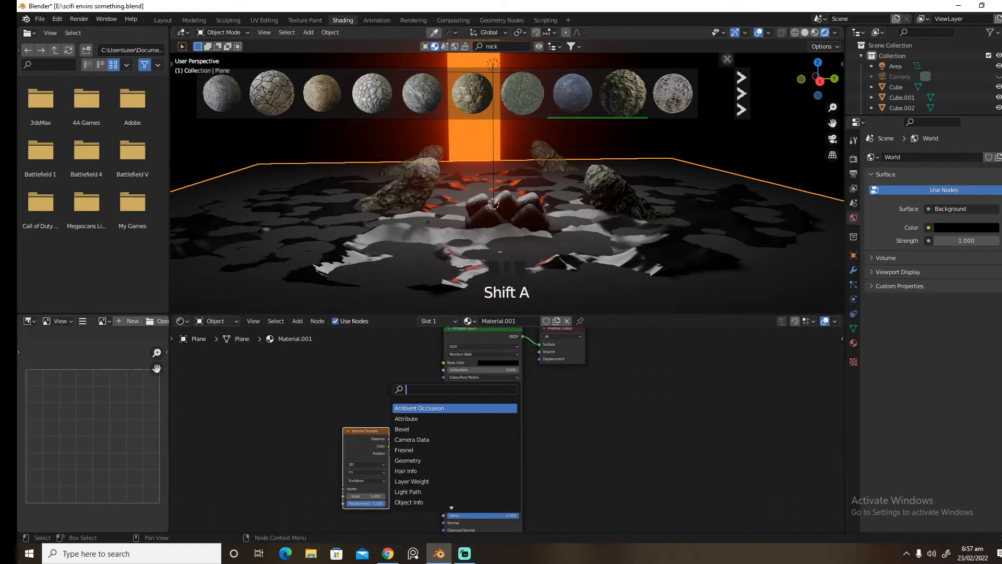
pyautogui.write('bump')
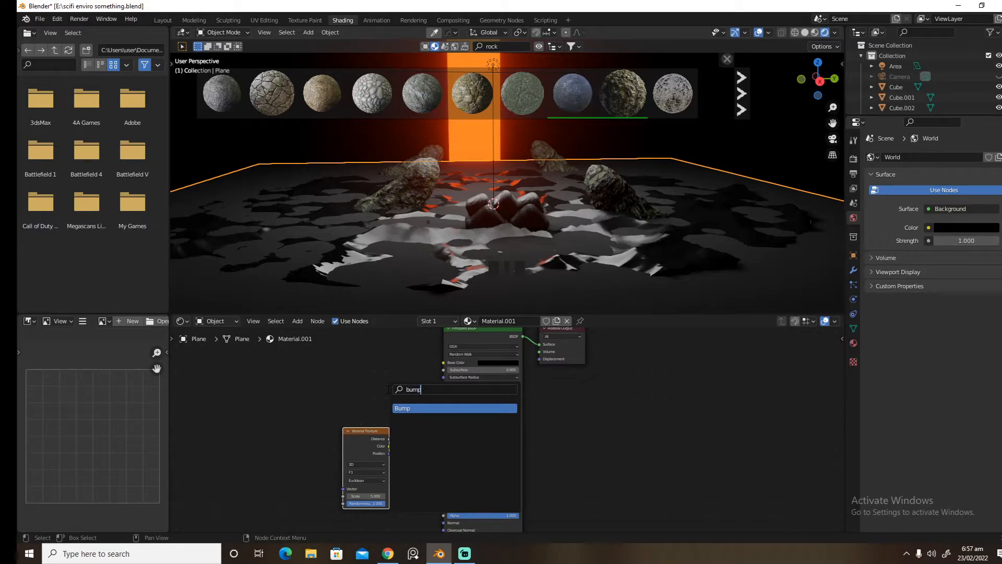
pyautogui.click(415, 407)
pyautogui.click(416, 443)
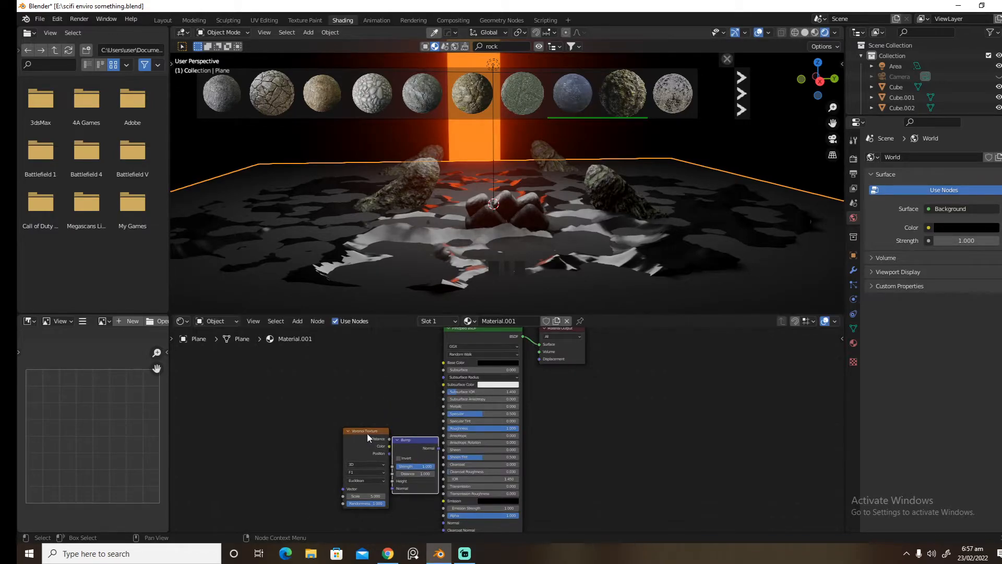
pyautogui.moveTo(379, 437); pyautogui.dragTo(328, 428)
pyautogui.moveTo(405, 443); pyautogui.dragTo(446, 468)
pyautogui.moveTo(338, 378); pyautogui.dragTo(374, 410)
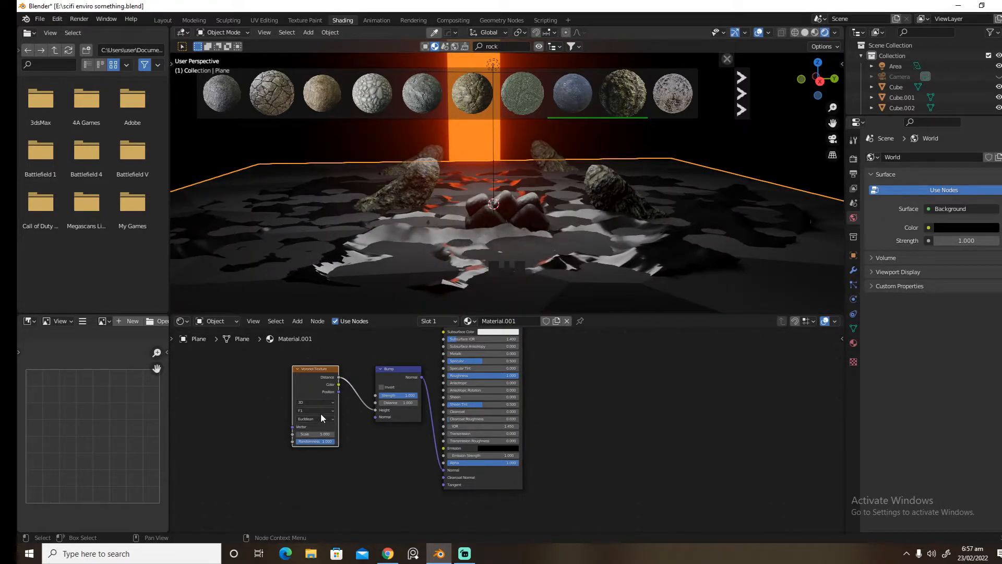
# - Delete the Voronoi Texture node from the ground plane's material
pyautogui.click(320, 371)
pyautogui.press('x')
pyautogui.hotkey('shift', 'a')
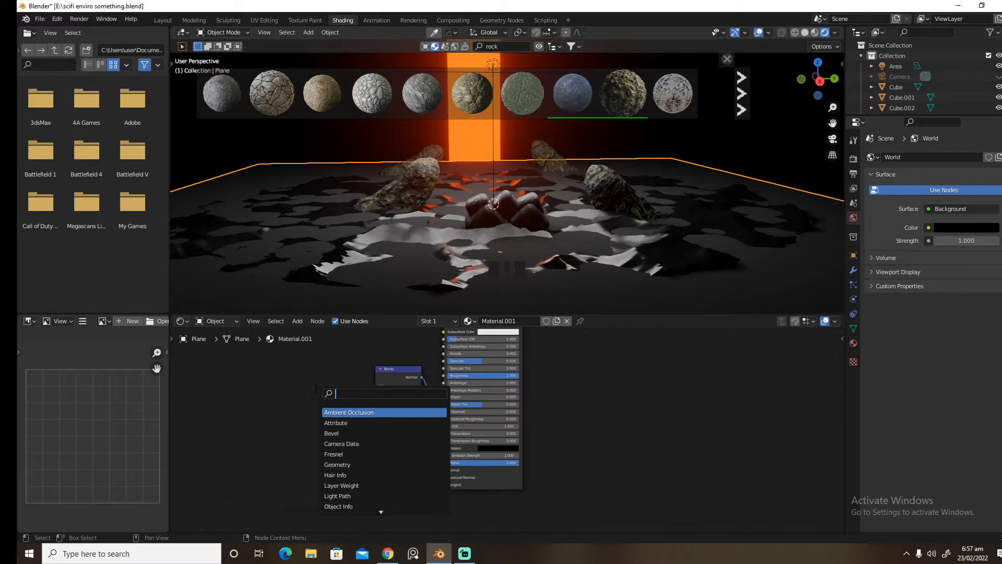
pyautogui.write('v')
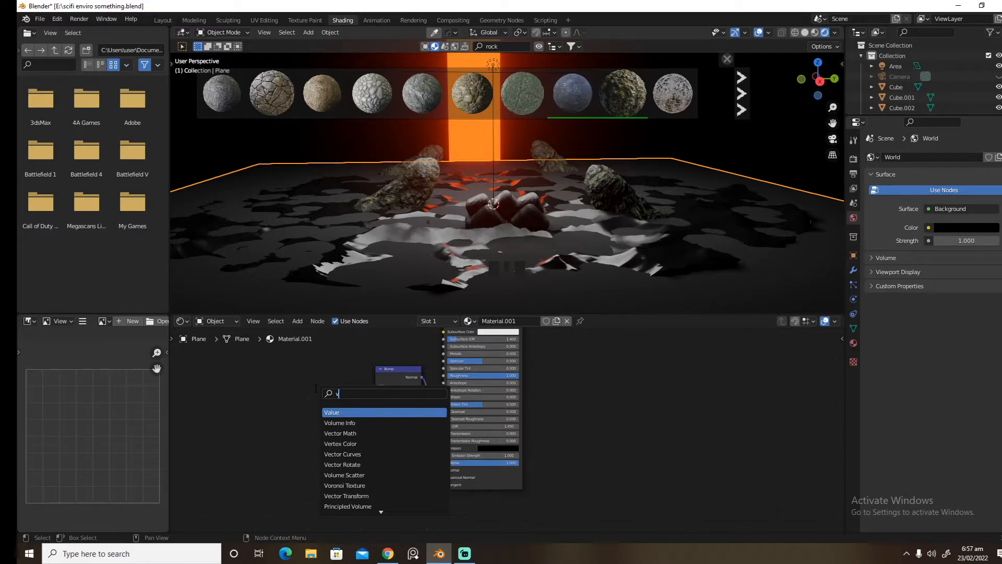
pyautogui.press('Escape')
# - Add a Musgrave Texture node to the ground plane's material and link its Height to the Bump node's Height
pyautogui.hotkey('shift', 'a')
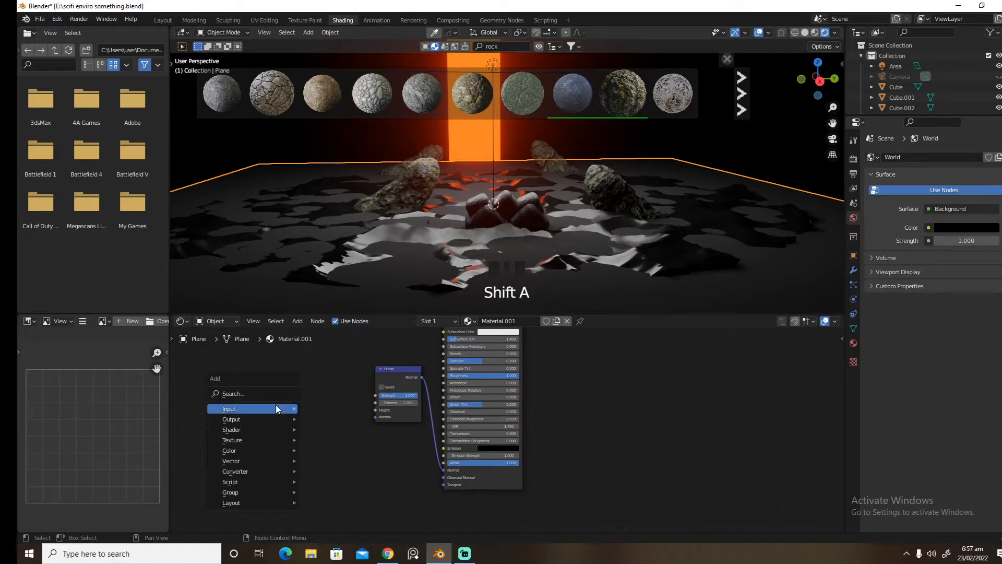
pyautogui.moveTo(277, 407)
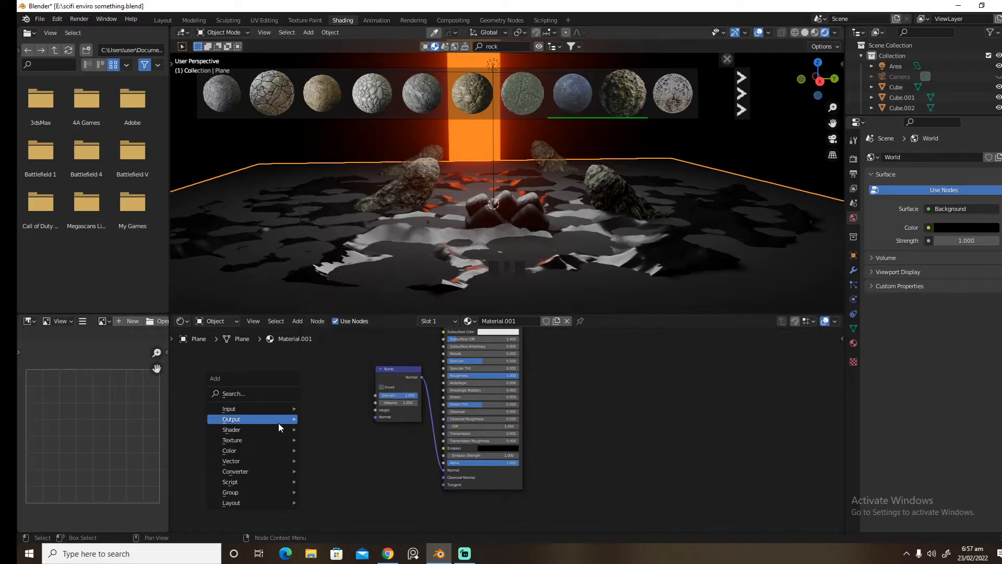
pyautogui.moveTo(268, 431)
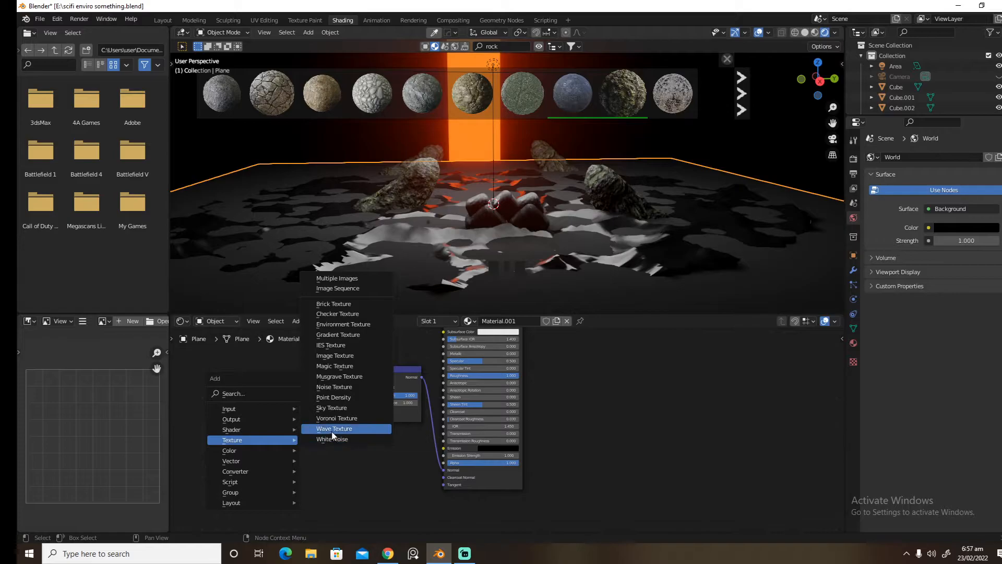
pyautogui.click(338, 377)
pyautogui.click(280, 371)
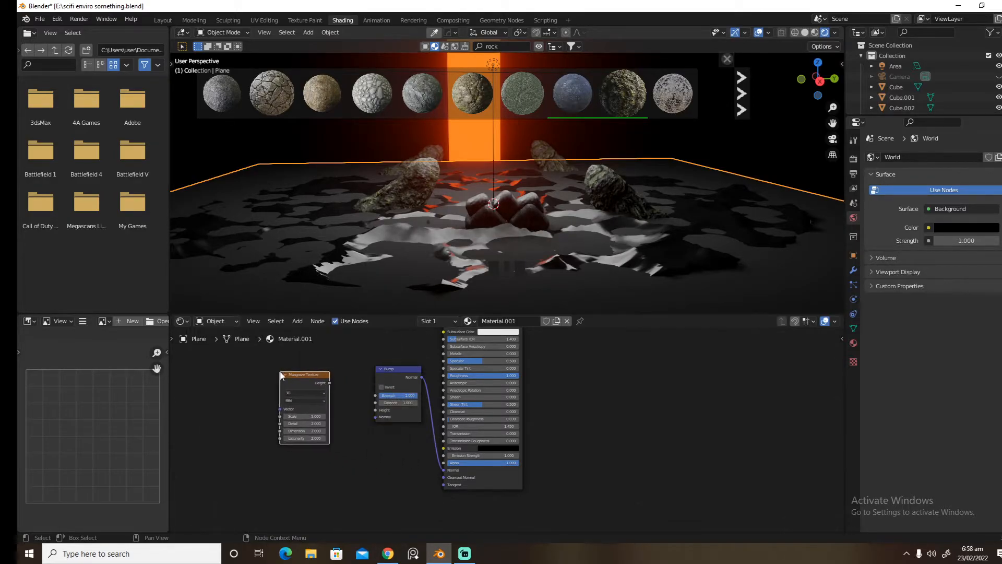
pyautogui.moveTo(330, 383); pyautogui.dragTo(376, 410)
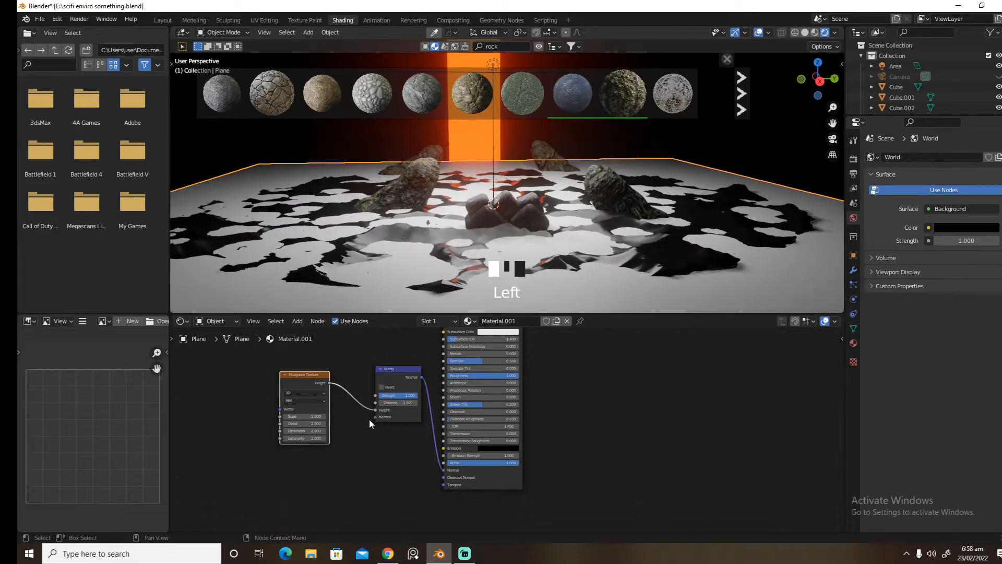
# - Set the Detail to 15 and the Dimension to 0 on the ground plane's Musgrave Texture node
pyautogui.moveTo(306, 423); pyautogui.dragTo(276, 431)
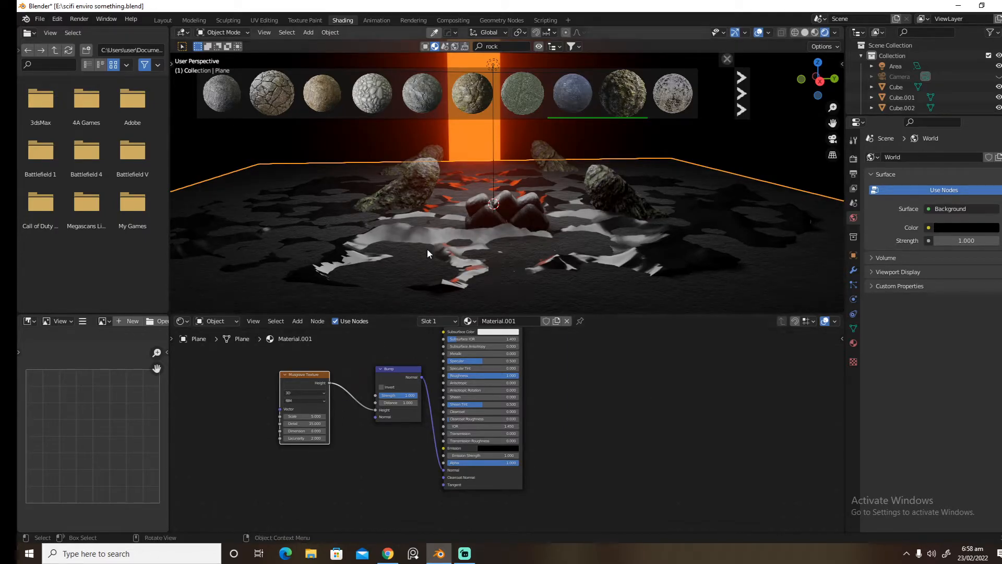
pyautogui.press('KP_2')
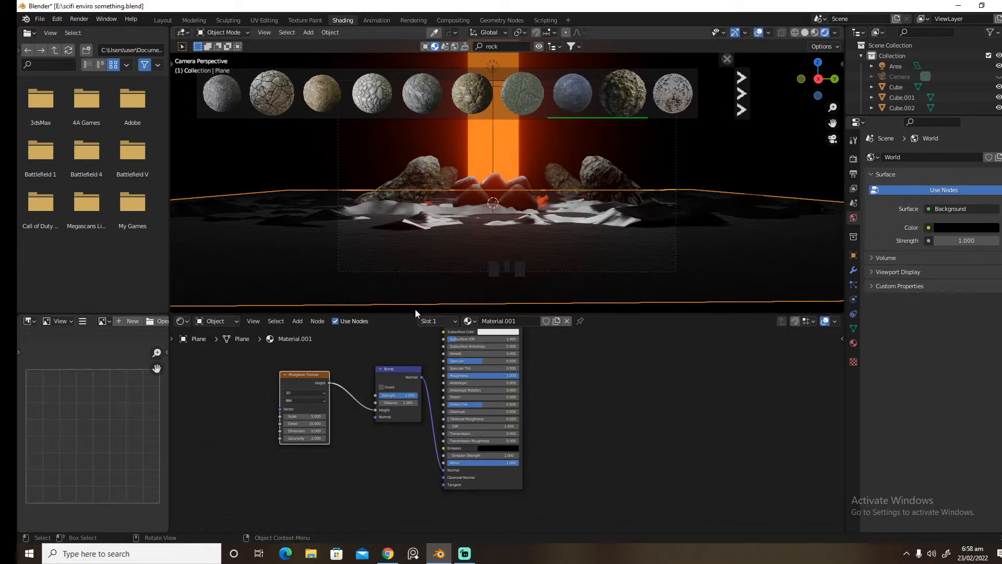
# - Delete the ColorRamp and Noise Texture nodes from the rugged terrain's material, Material.002 on rock.004
pyautogui.click(427, 214)
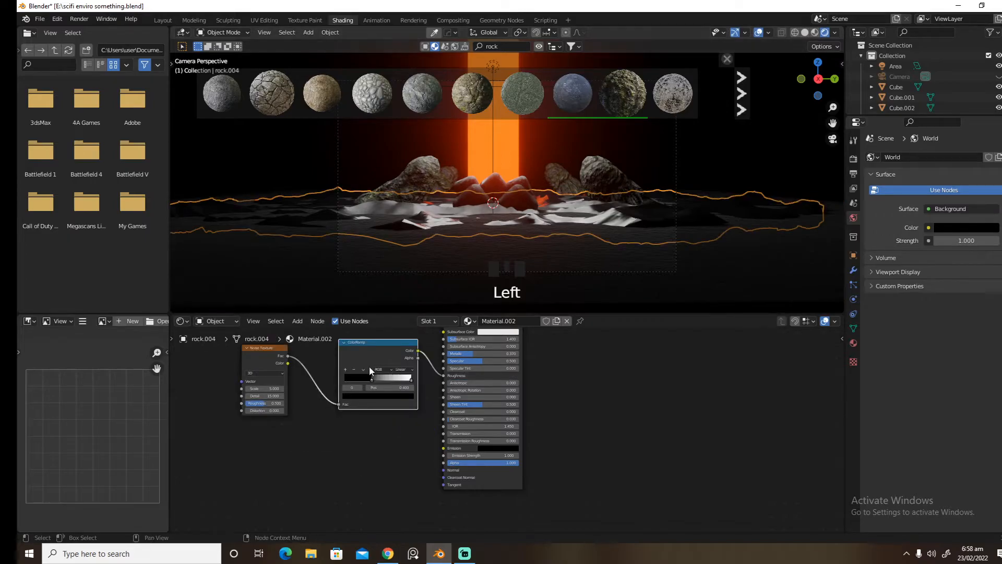
pyautogui.press('x')
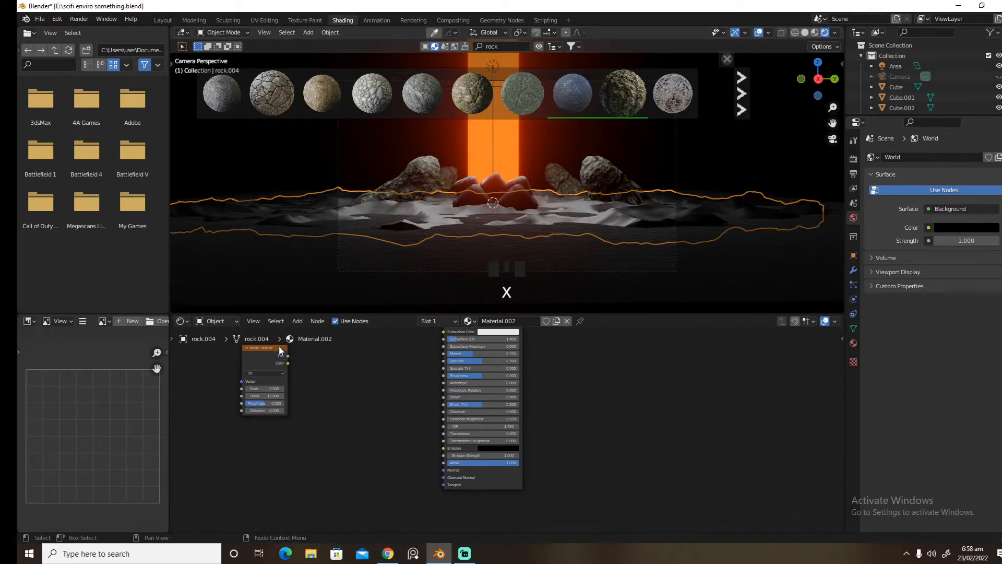
pyautogui.click(278, 346)
pyautogui.press('x')
# - Add a Musgrave Texture node beside the Principled BSDF in the rugged terrain's material
pyautogui.hotkey('shift', 'a')
pyautogui.click(364, 368)
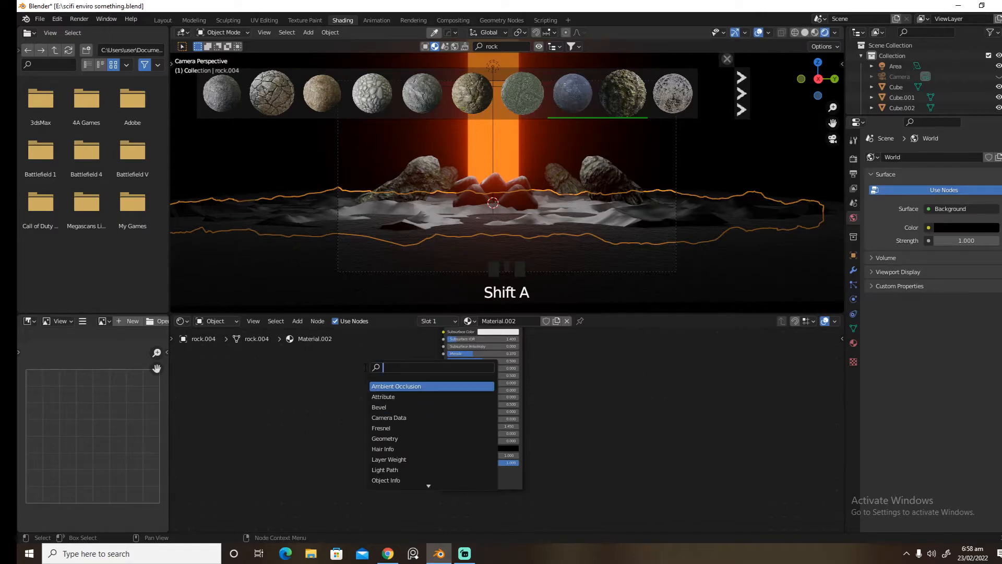
pyautogui.hotkey('shift', 'a')
pyautogui.moveTo(307, 440)
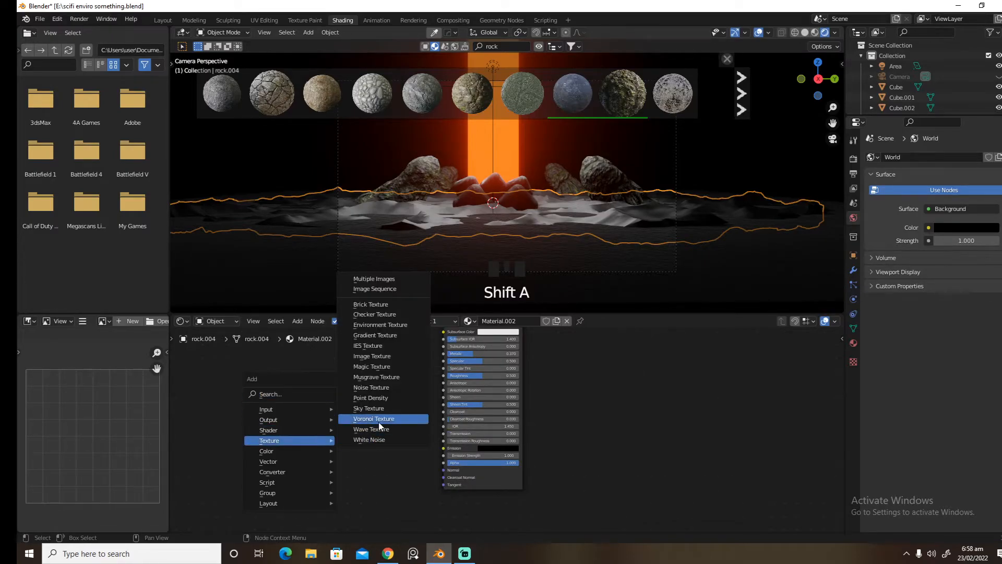
pyautogui.click(376, 377)
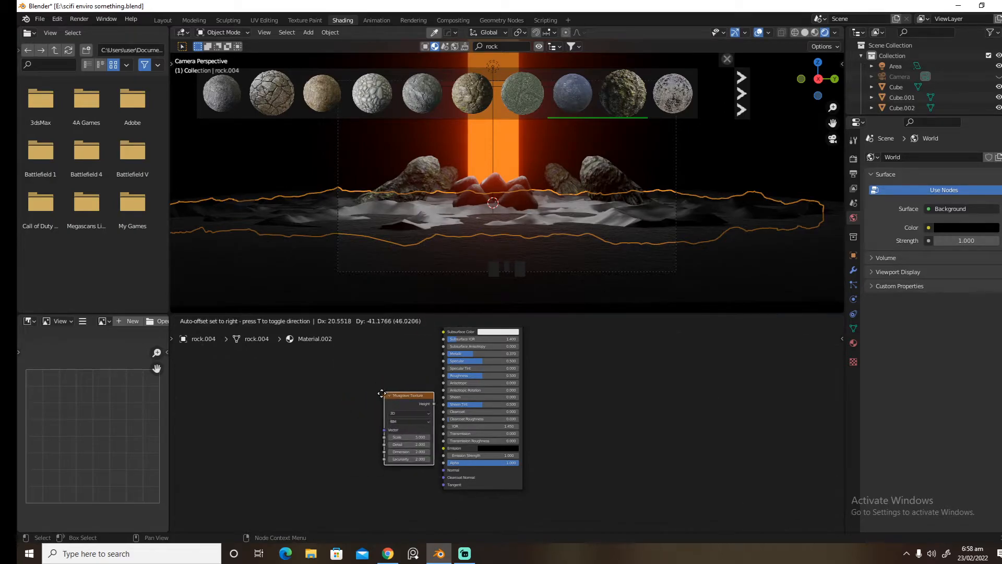
pyautogui.click(334, 367)
# - Link the Musgrave Height to the terrain material's Roughness and set its Detail to 15 and Dimension to 0
pyautogui.moveTo(382, 374); pyautogui.dragTo(443, 375)
pyautogui.moveTo(357, 415); pyautogui.dragTo(379, 415)
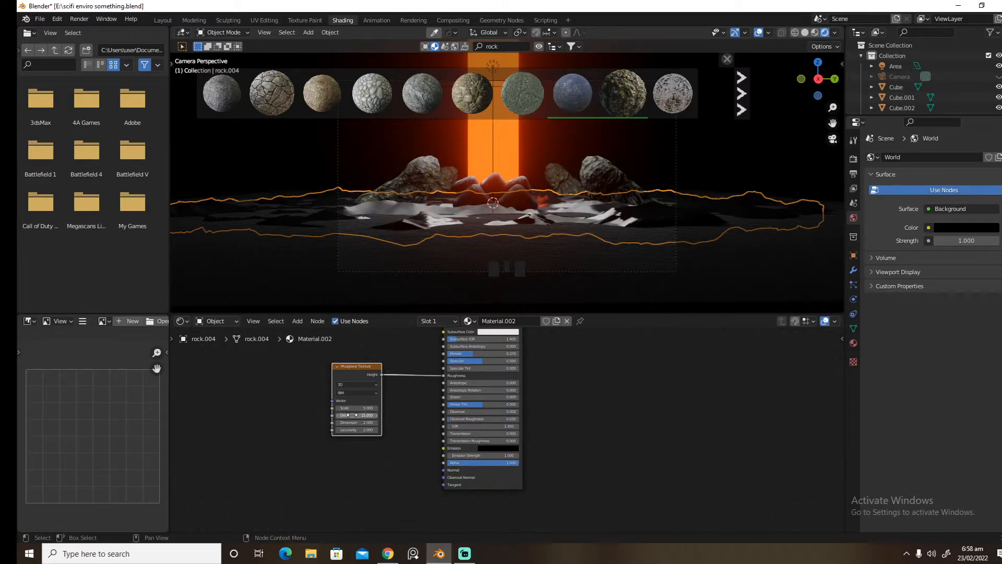
pyautogui.moveTo(360, 422); pyautogui.dragTo(345, 423)
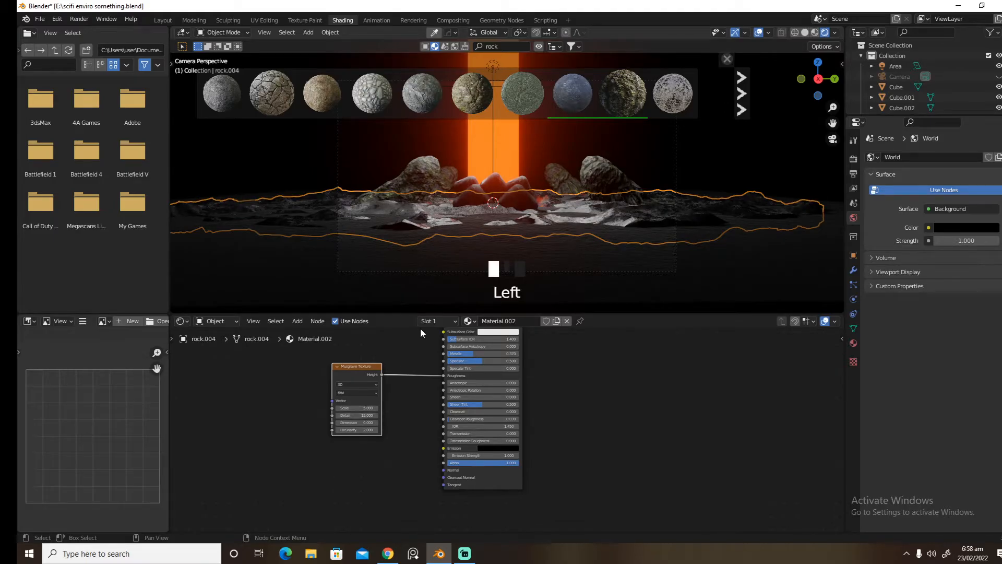
# - Delete the Bump and Musgrave Texture nodes from the ground plane's material
pyautogui.click(428, 288)
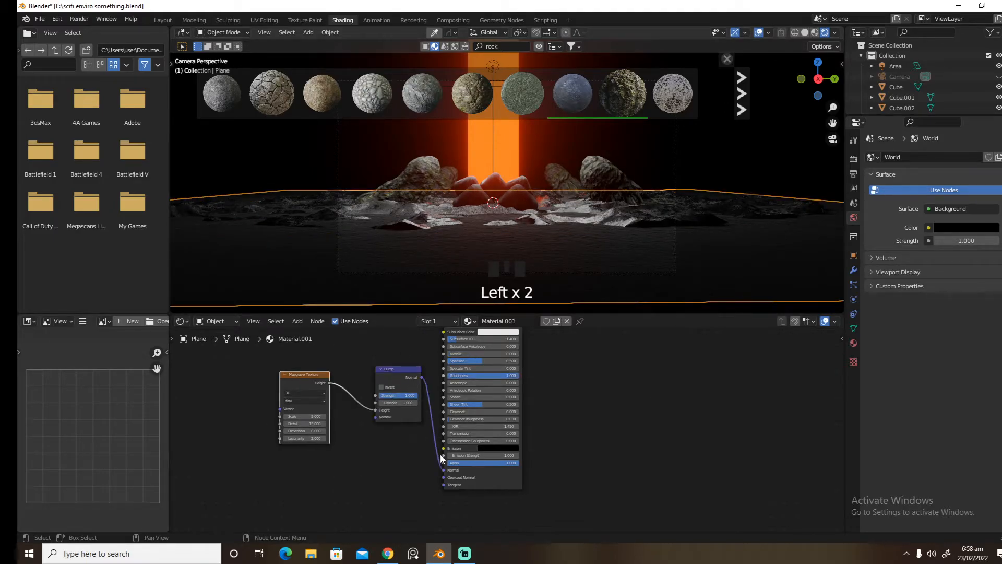
pyautogui.moveTo(443, 469); pyautogui.dragTo(434, 449)
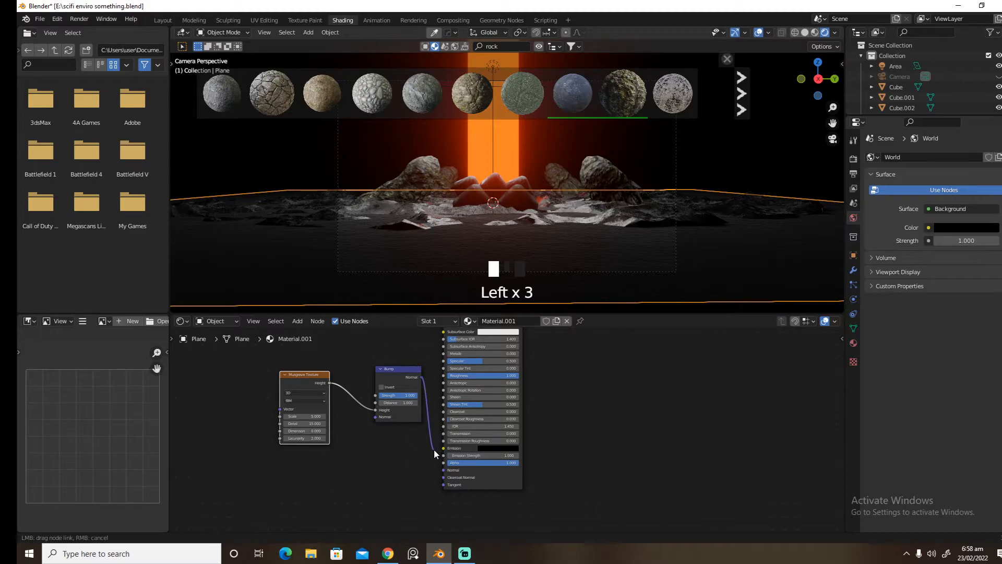
pyautogui.click(402, 367)
pyautogui.press('x')
pyautogui.click(323, 375)
pyautogui.press('x')
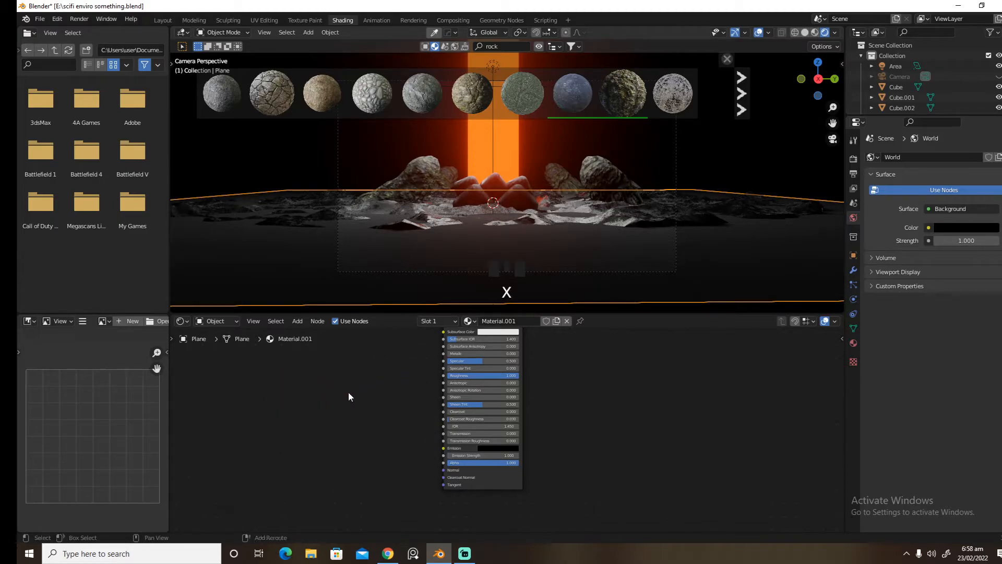
# - Add a fresh Bump node to the ground plane's material and link it to the Principled BSDF's Normal
pyautogui.hotkey('shift', 'a')
pyautogui.click(342, 360)
pyautogui.write('b')
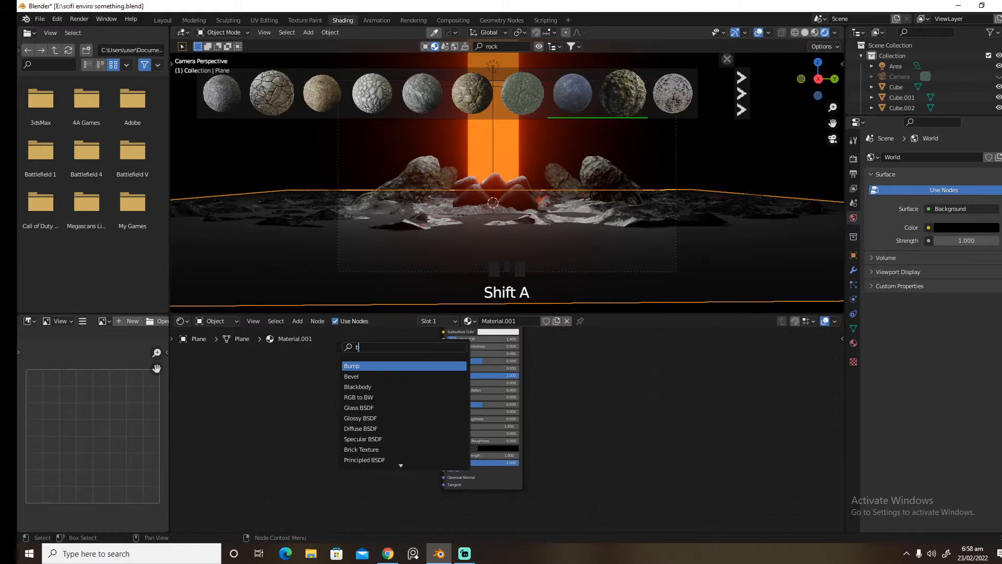
pyautogui.write('ump')
pyautogui.press('Return')
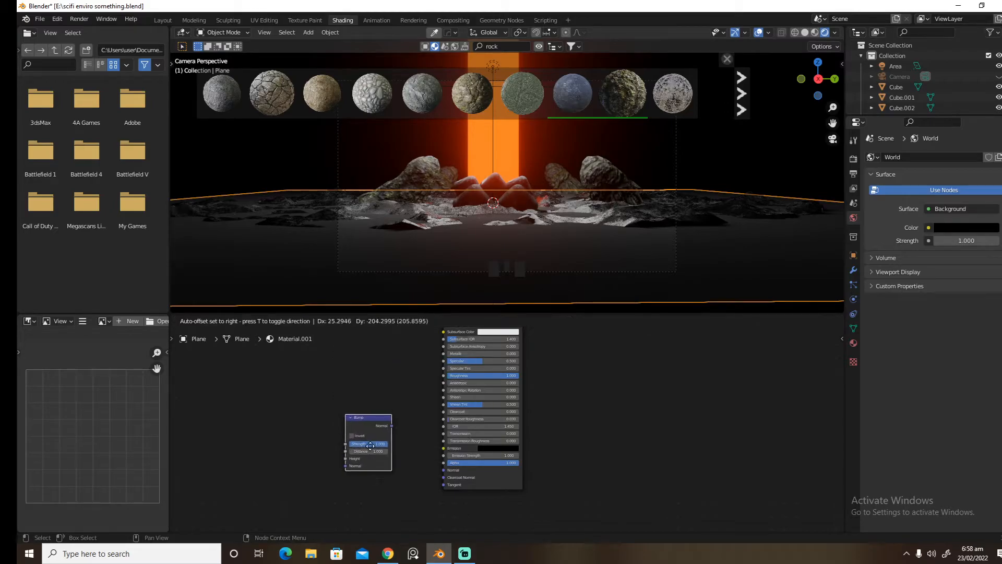
pyautogui.click(400, 467)
pyautogui.click(404, 458)
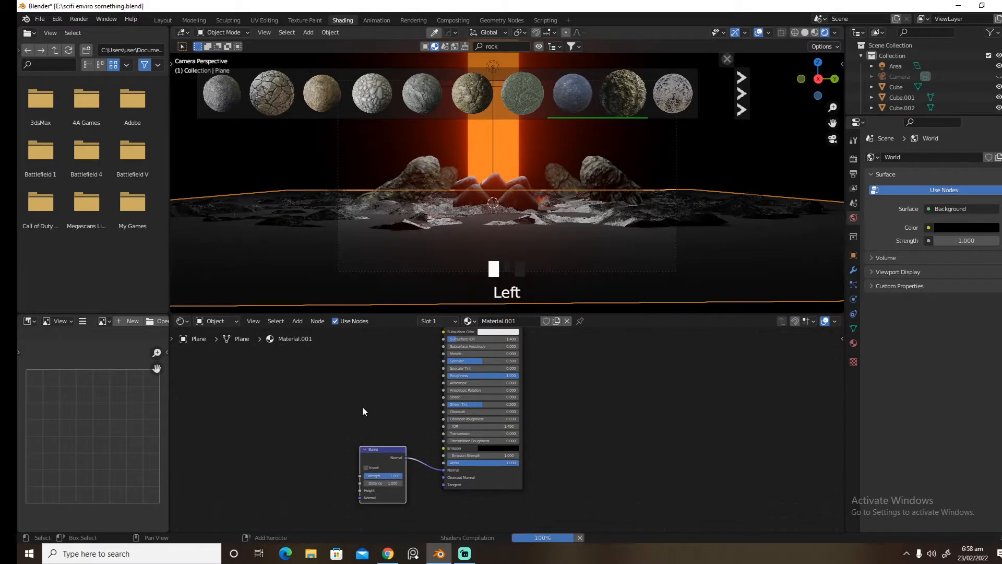
# - Add a Noise Texture node to the ground plane's material and link its Fac to the Bump node's Height
pyautogui.hotkey('shift', 'a')
pyautogui.write('noi')
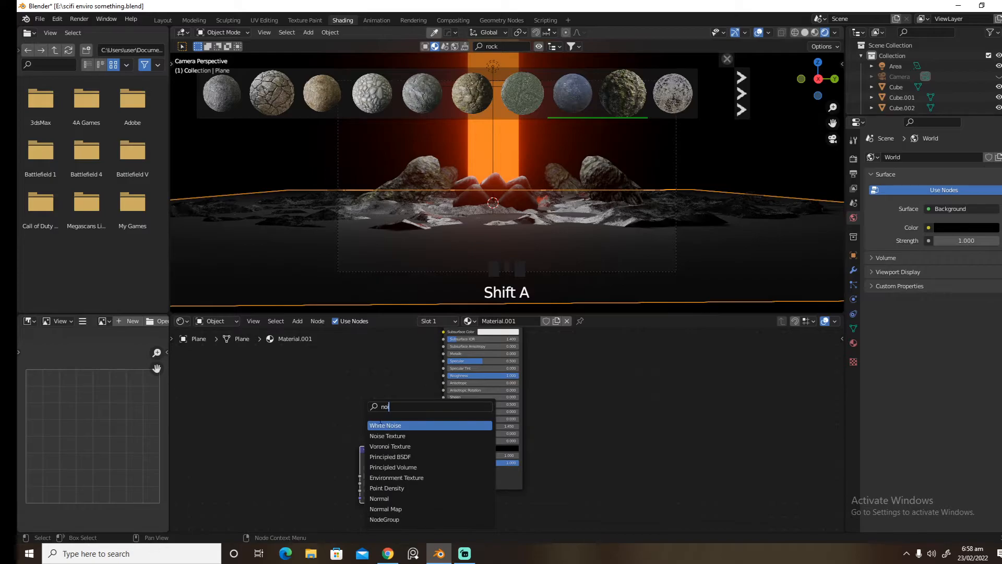
pyautogui.click(386, 436)
pyautogui.moveTo(302, 424); pyautogui.dragTo(358, 490)
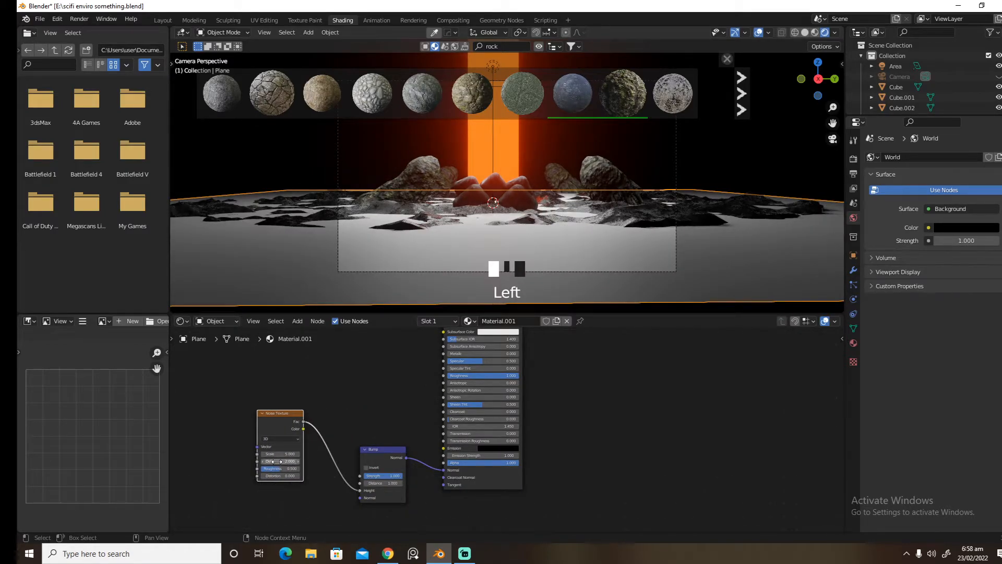
# - Set the Noise Texture's Detail to 15 and preview the scene through the camera without overlays
pyautogui.click(276, 462)
pyautogui.moveTo(276, 461); pyautogui.dragTo(313, 461)
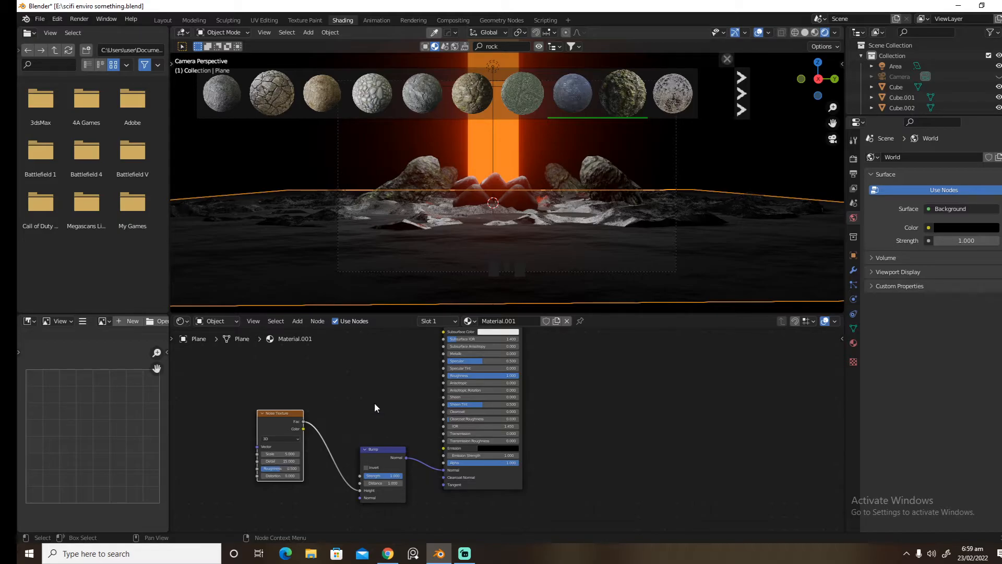
pyautogui.moveTo(436, 283); pyautogui.dragTo(436, 258, button='middle')
pyautogui.press('KP_0')
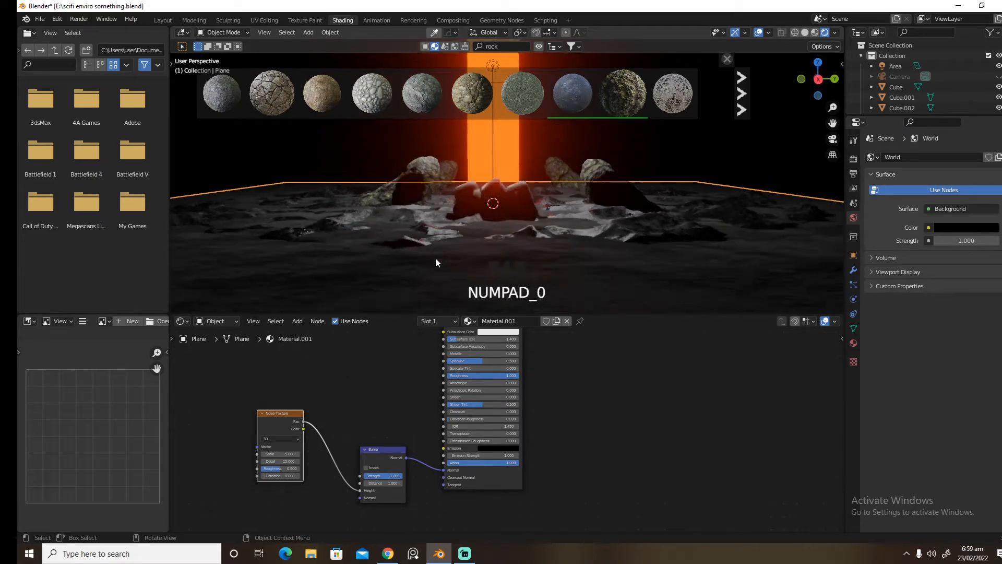
pyautogui.click(759, 34)
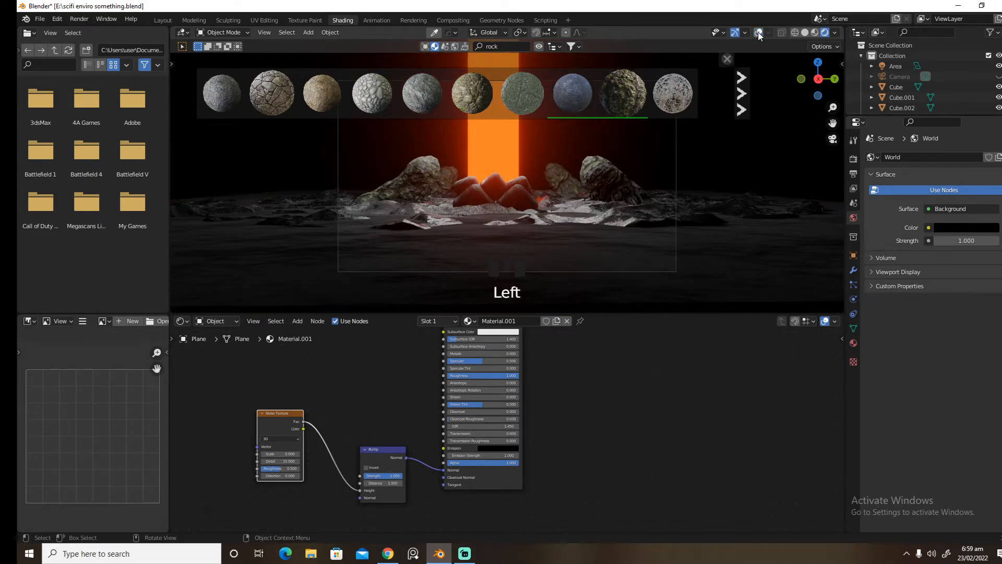
pyautogui.click(758, 34)
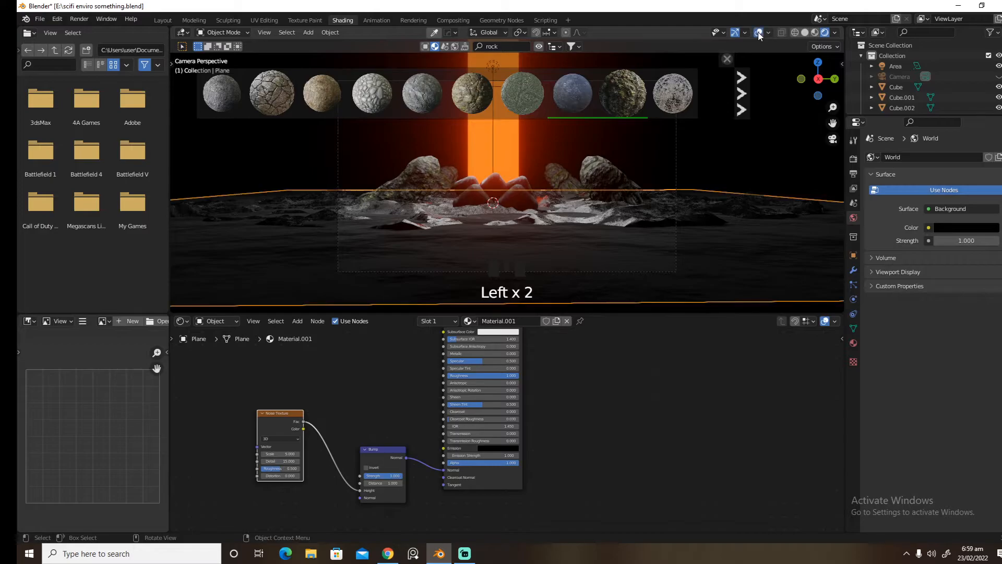
# - Insert a ColorRamp between the Noise Texture and Bump nodes and move its black stop to position 0.536
pyautogui.moveTo(442, 469)
pyautogui.mouseDown()
pyautogui.moveTo(427, 468)
pyautogui.moveTo(440, 469)
pyautogui.mouseUp()
pyautogui.hotkey('shift', 'a')
pyautogui.write('colo')
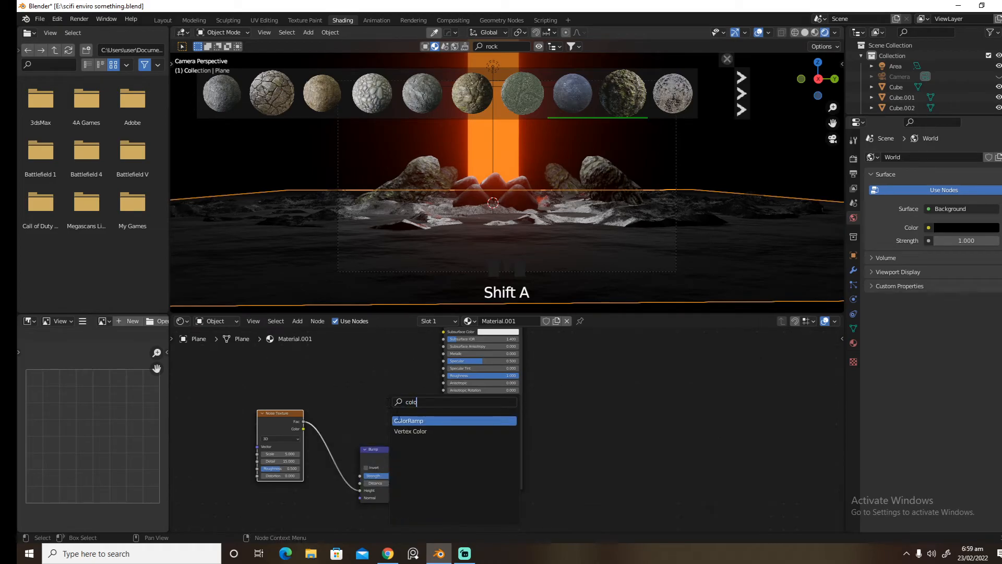
pyautogui.press('Return')
pyautogui.click(324, 440)
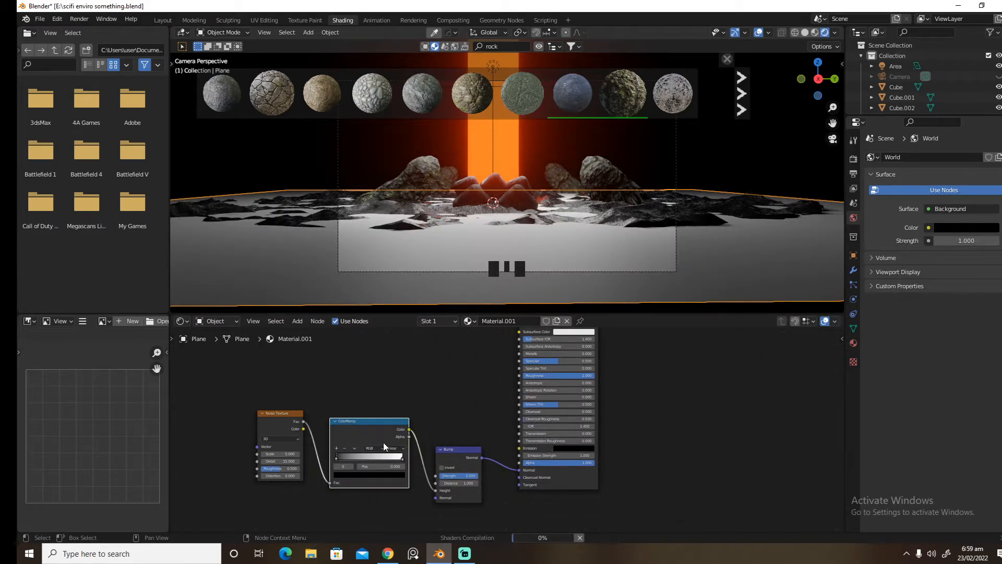
pyautogui.scroll(4, 339, 460)
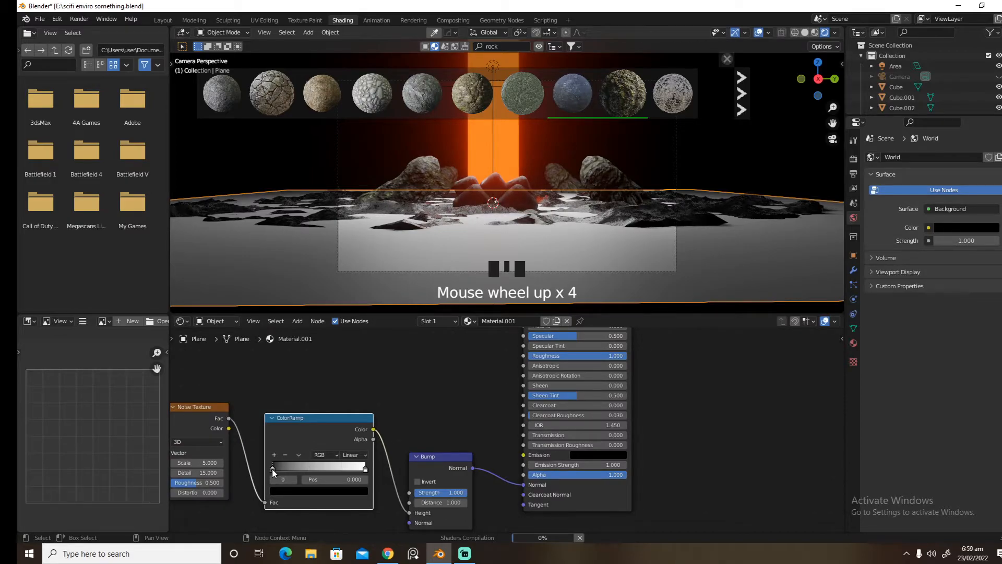
pyautogui.moveTo(271, 468); pyautogui.dragTo(325, 472)
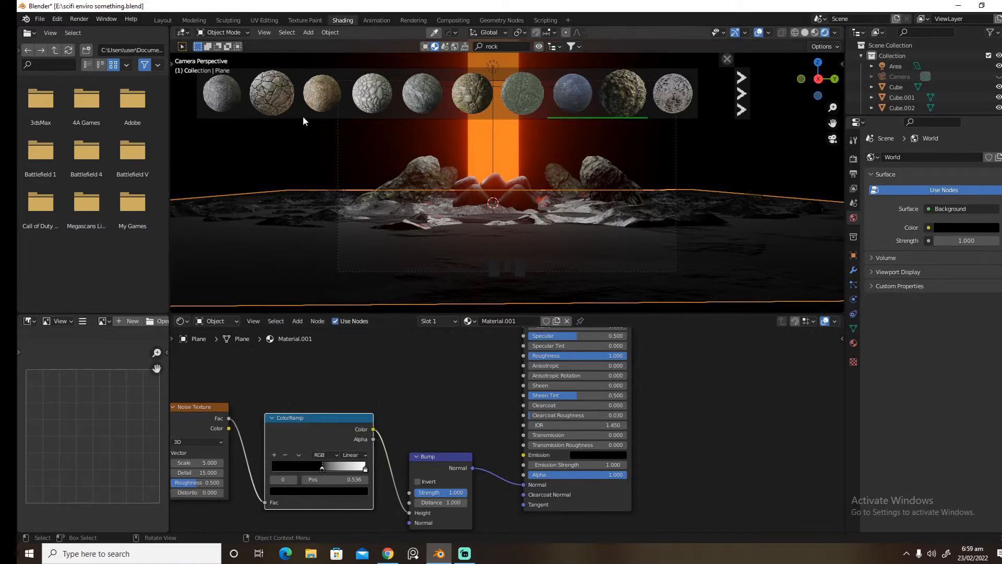
# - Switch to the Layout workspace and save the scene file
pyautogui.click(172, 20)
pyautogui.hotkey('ctrl', 's')
pyautogui.click(482, 211)
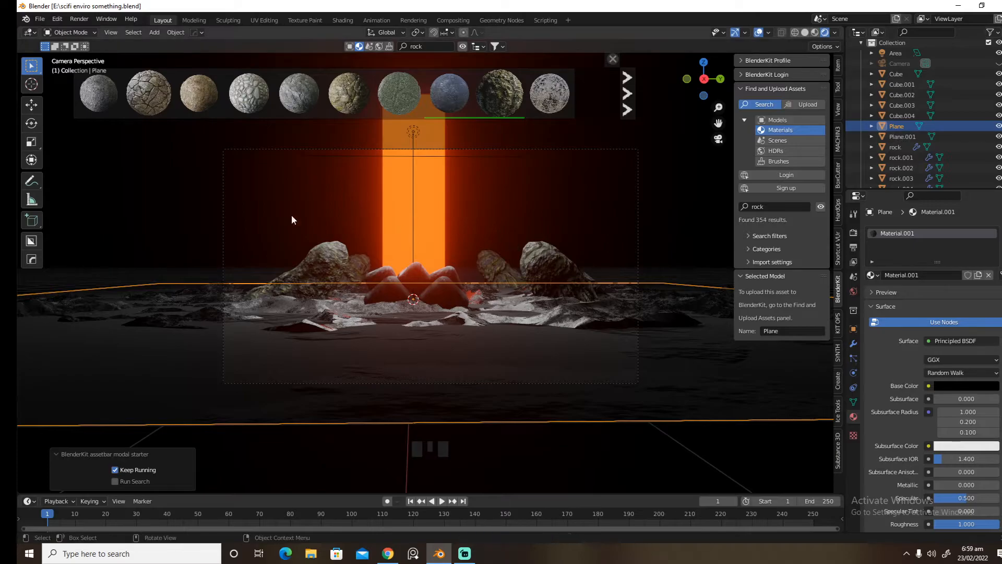
# - Switch to the browser and review the Mutant Idle animation on the Mixamo page
pyautogui.click(400, 553)
pyautogui.click(308, 9)
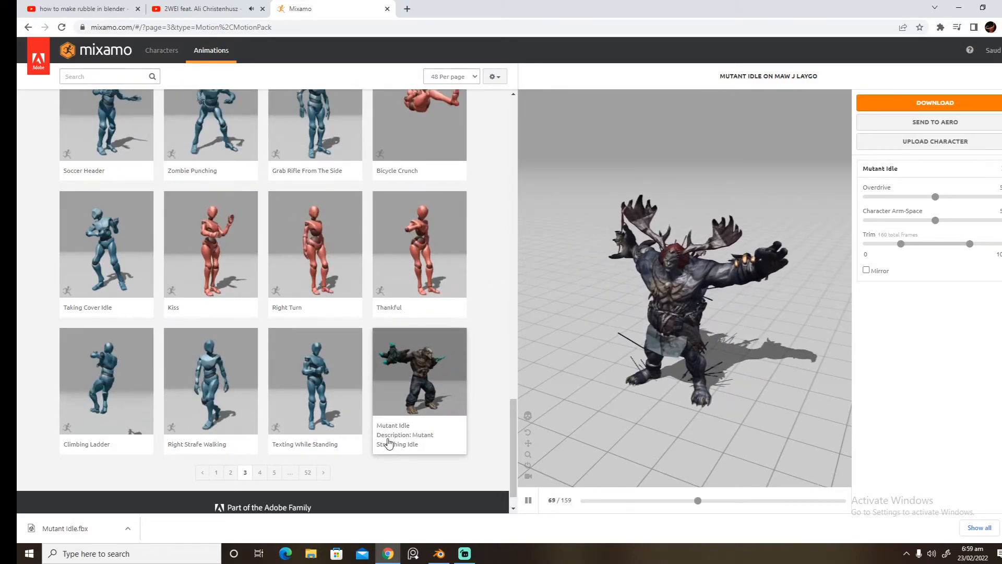
pyautogui.click(439, 553)
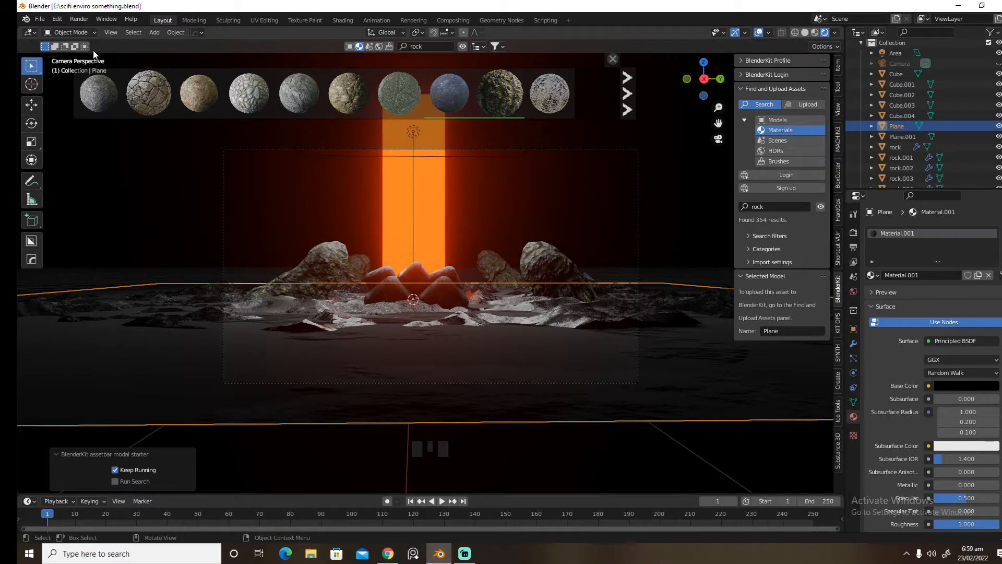
pyautogui.click(388, 554)
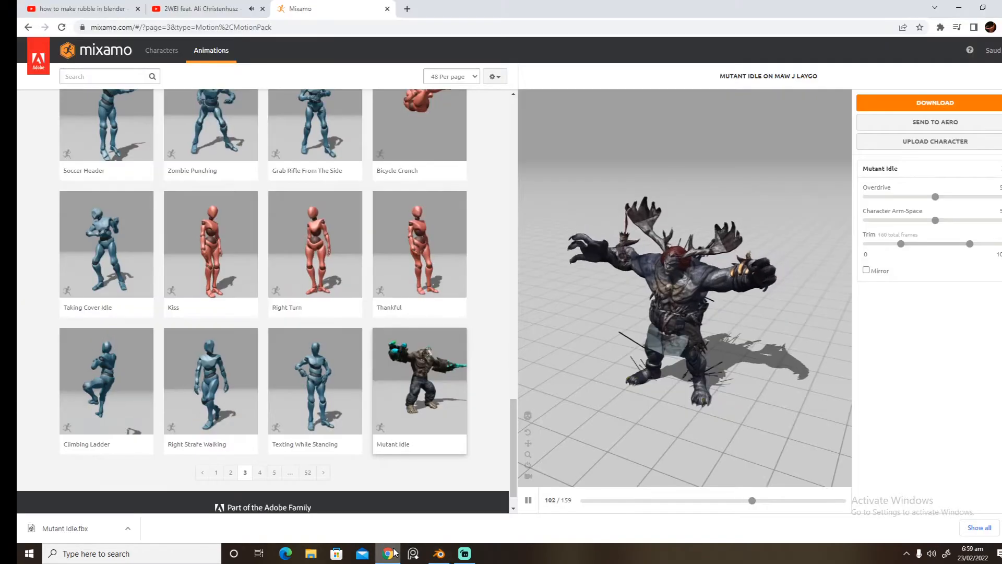
# - Return to Blender and try to import Mutant Idle.fbx from the Downloads folder as an FBX
pyautogui.click(439, 554)
pyautogui.click(40, 19)
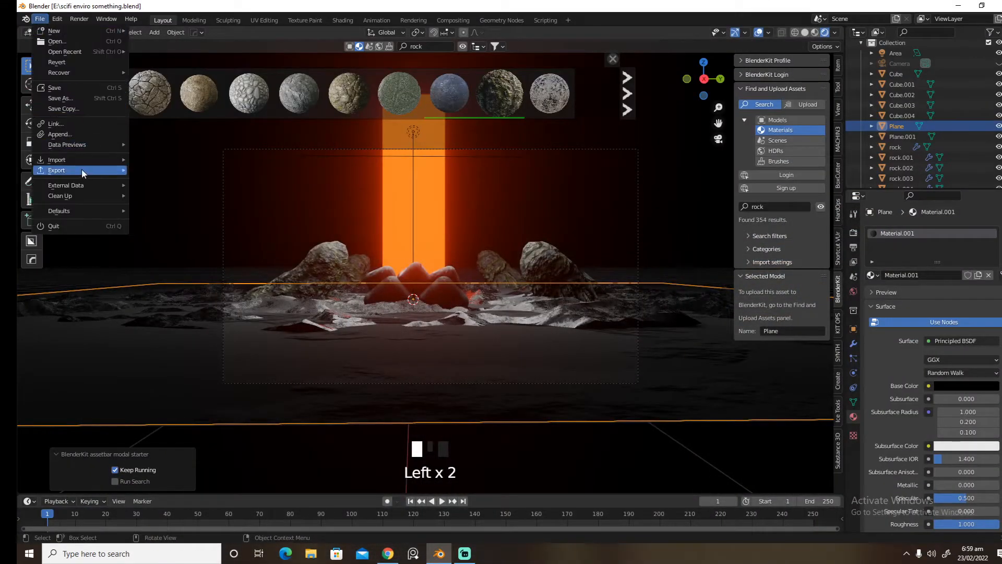
pyautogui.moveTo(84, 160)
pyautogui.click(195, 243)
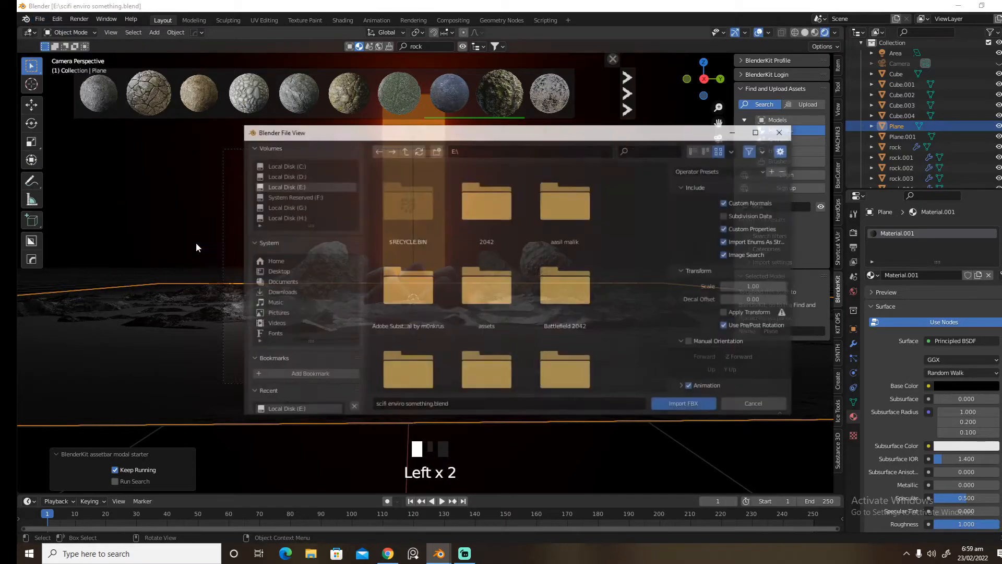
pyautogui.scroll(-5, 433, 300)
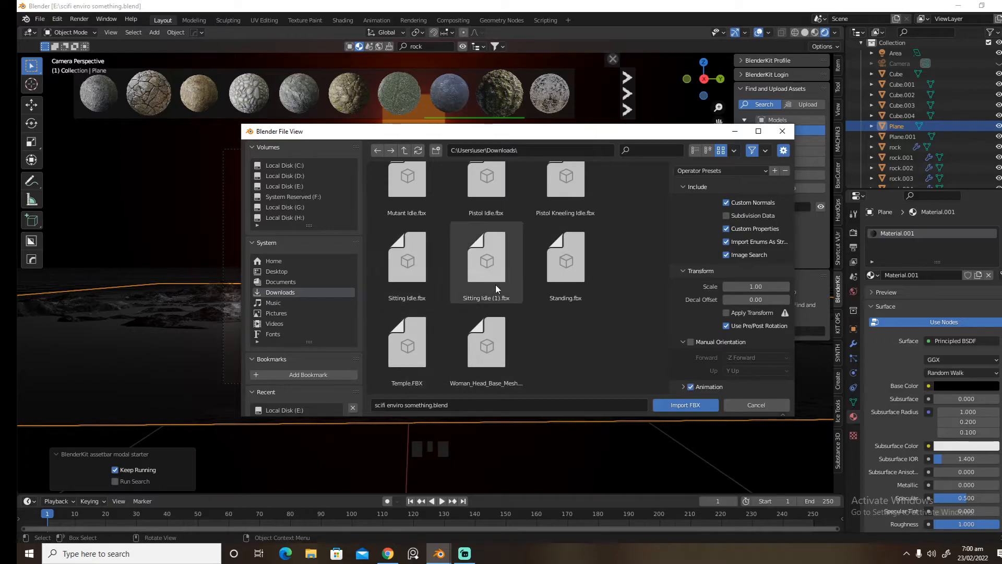
pyautogui.scroll(2, 568, 280)
pyautogui.click(428, 258)
pyautogui.click(678, 403)
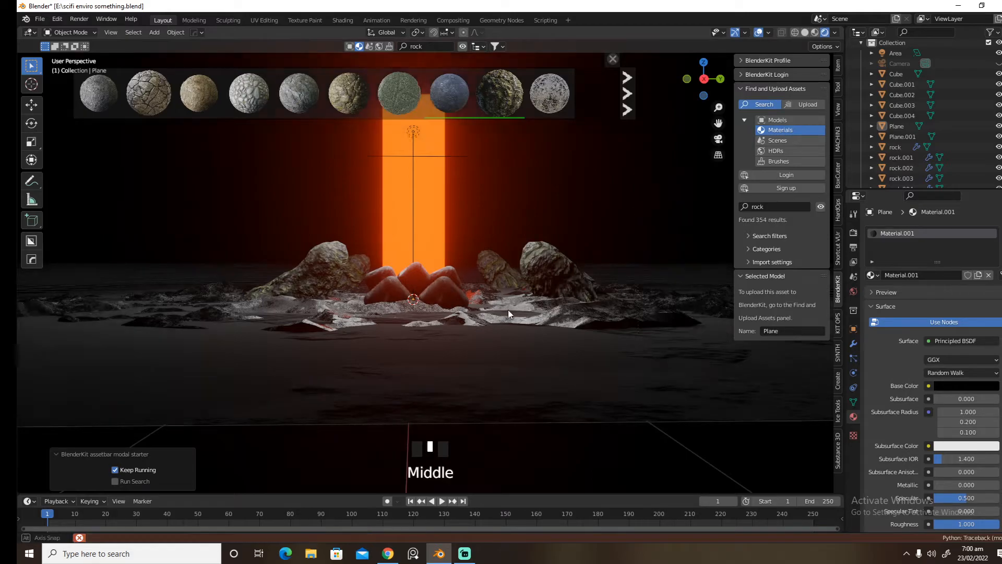
# - Inspect the whole scene for the imported character, ending in the right orthographic view
pyautogui.moveTo(500, 307); pyautogui.dragTo(525, 318, button='middle')
pyautogui.scroll(-4, 525, 318)
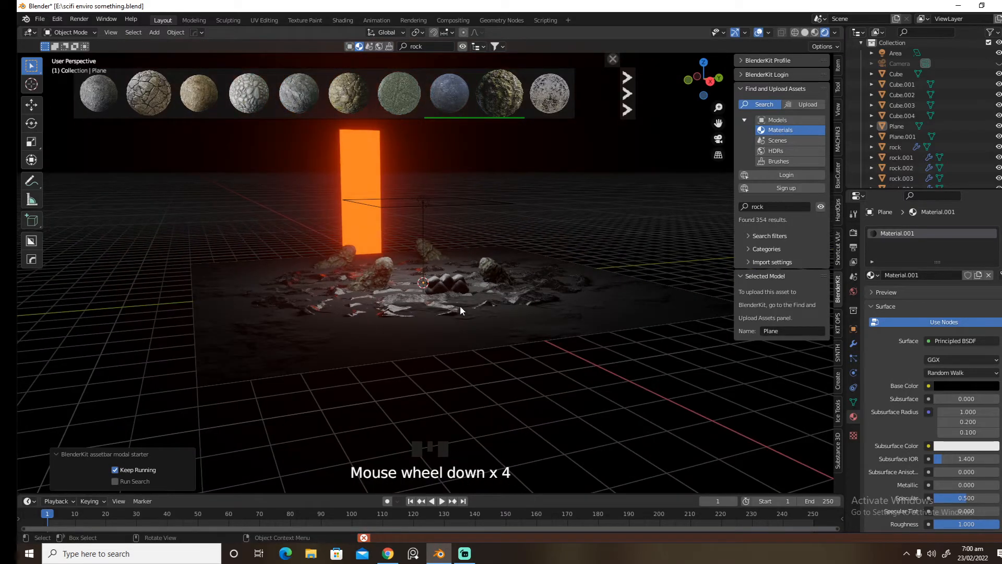
pyautogui.press('`')
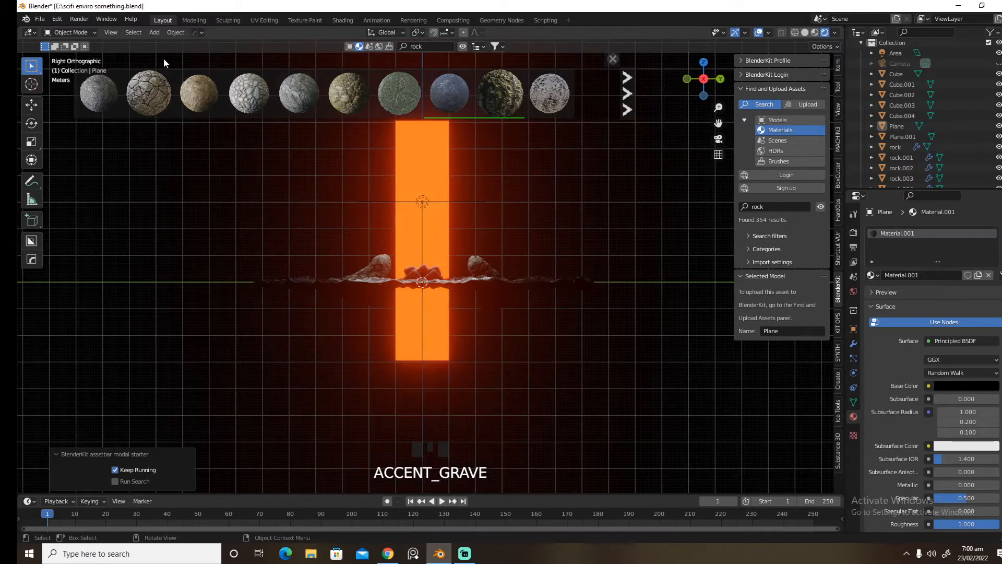
# - Try again to import Mutant Idle.fbx from the Downloads folder as an FBX
pyautogui.click(46, 20)
pyautogui.moveTo(90, 159)
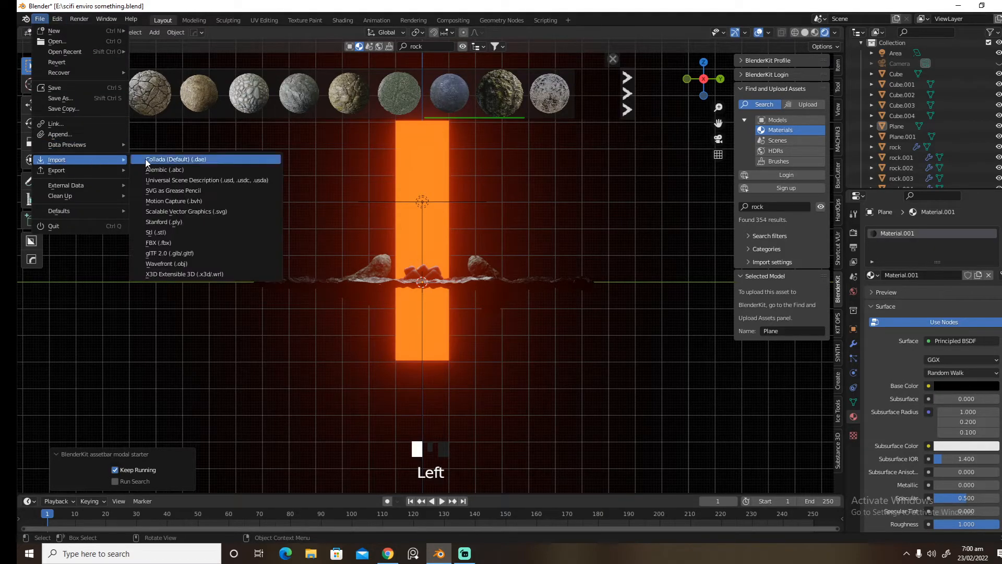
pyautogui.click(174, 241)
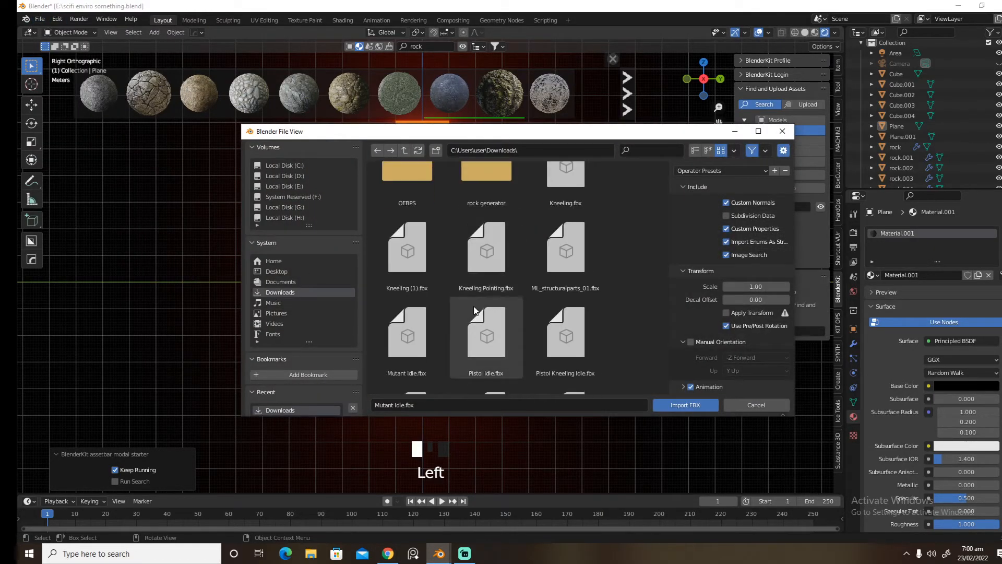
pyautogui.click(699, 406)
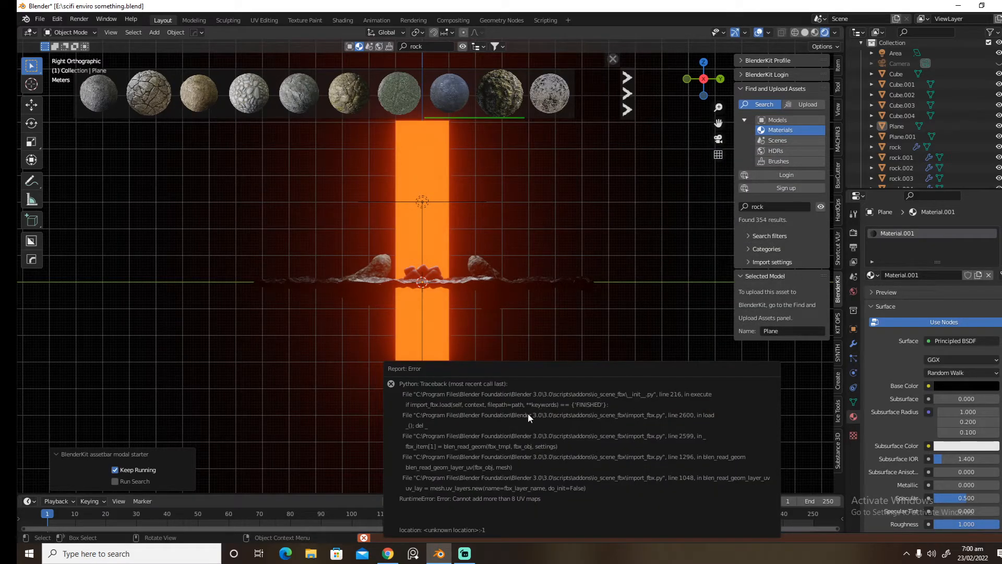
pyautogui.click(464, 553)
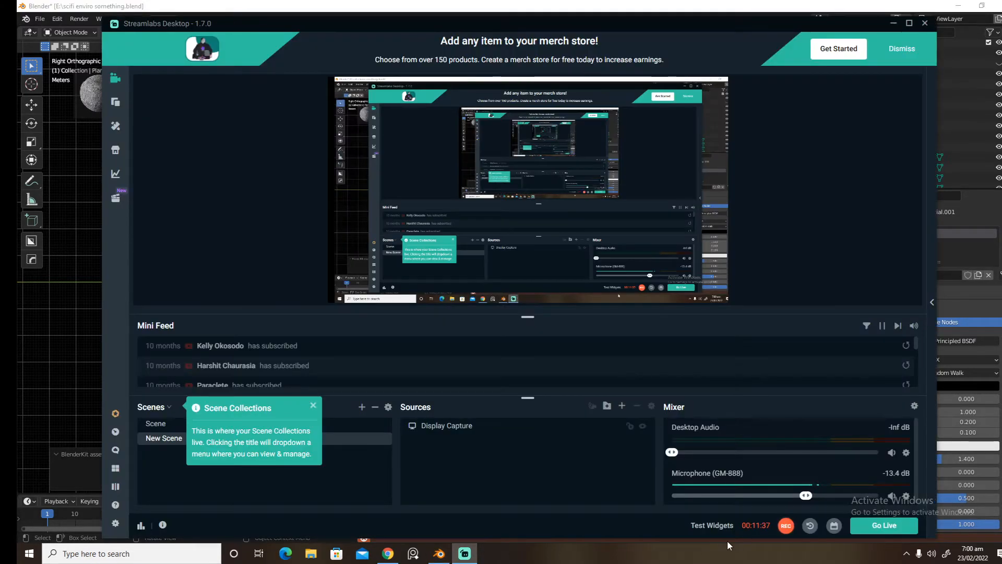
pyautogui.click(785, 525)
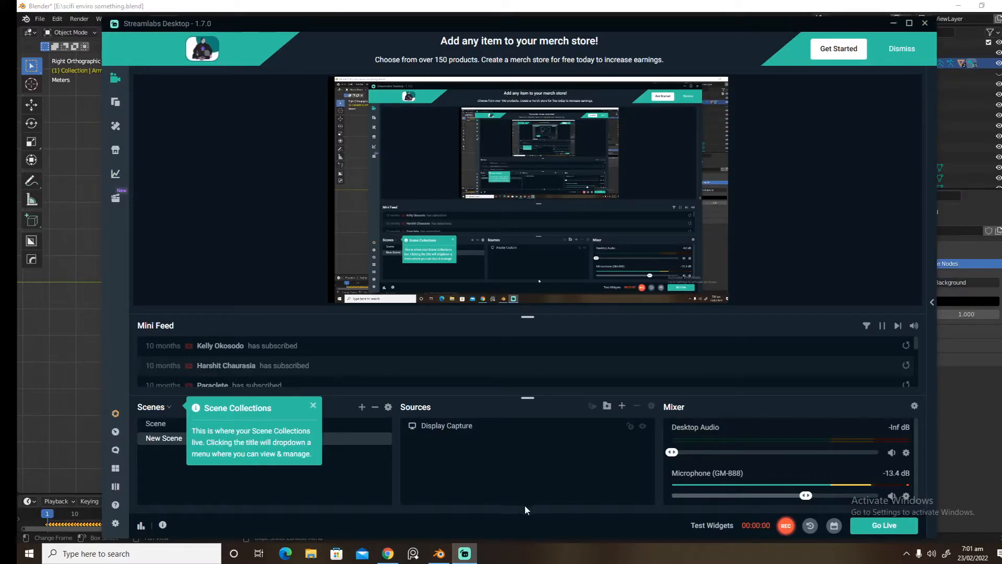
pyautogui.click(439, 553)
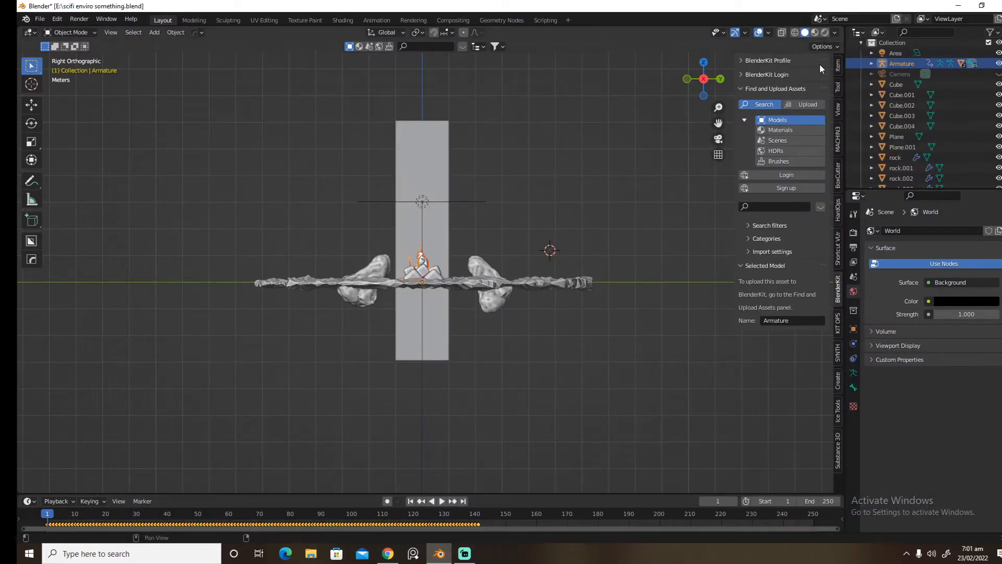
# - Show the scene rendered through the camera and set the character armature's Z rotation to 92.5°
pyautogui.click(825, 32)
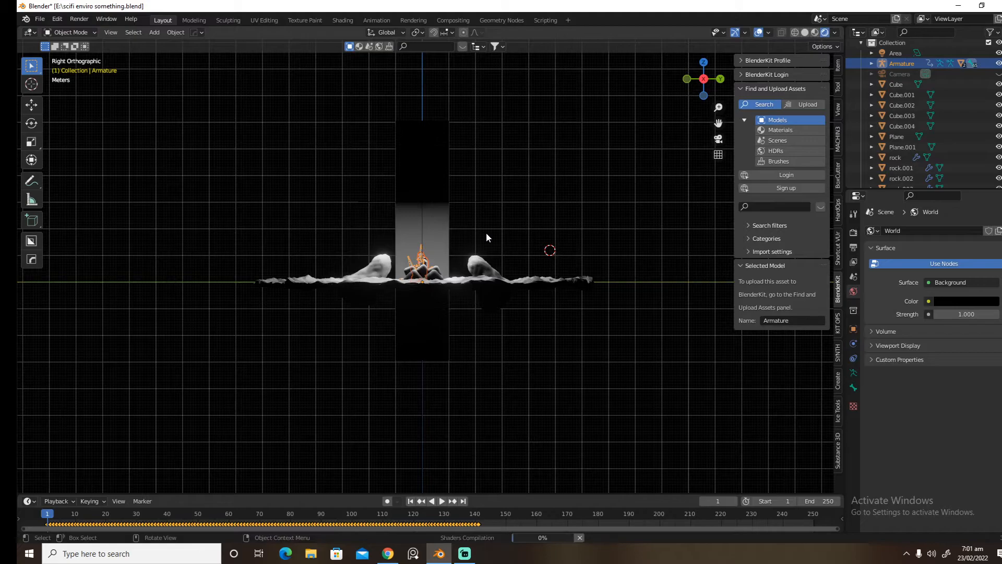
pyautogui.press('KP_0')
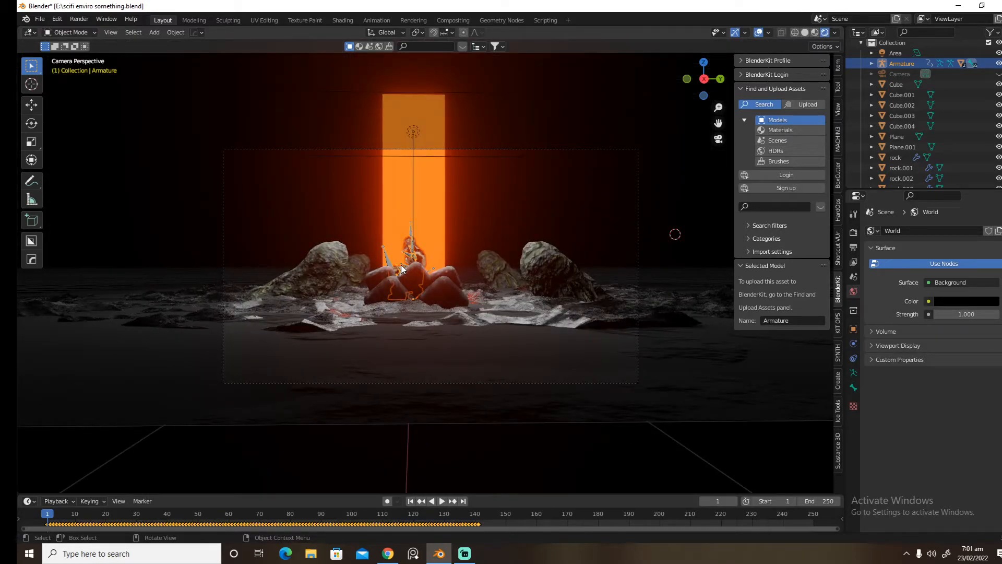
pyautogui.click(853, 329)
pyautogui.moveTo(939, 320); pyautogui.dragTo(974, 320)
# - Move the character armature along X to about 2.04 m and scale it down to 0.004
pyautogui.moveTo(423, 318); pyautogui.dragTo(423, 282, button='middle')
pyautogui.press('g')
pyautogui.press('x')
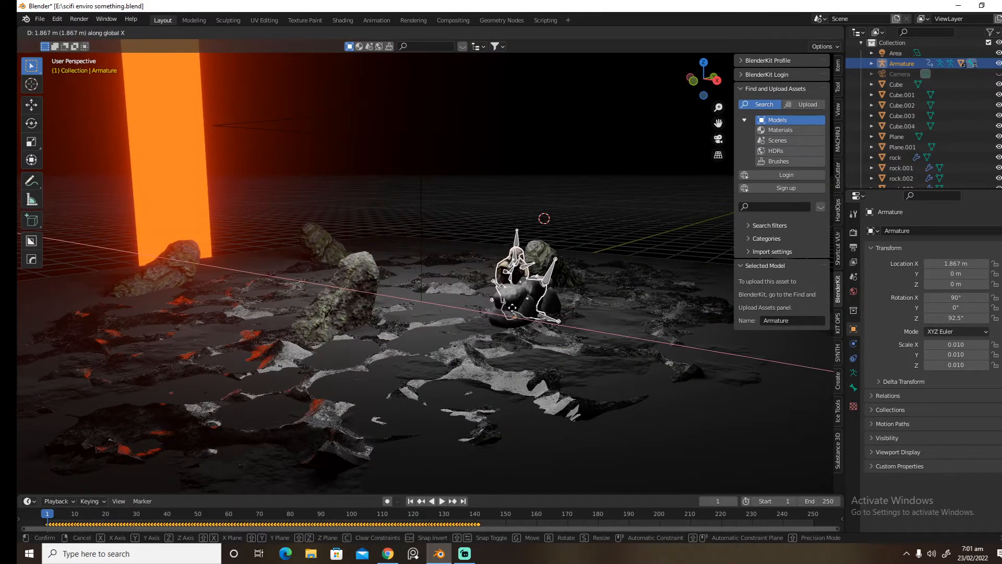
pyautogui.click(513, 308)
pyautogui.press('s')
pyautogui.click(560, 321)
# - Raise the armature about 0.54 m along Z onto the central rocks and check it through the camera with overlays hidden
pyautogui.press('g')
pyautogui.press('z')
pyautogui.click(560, 288)
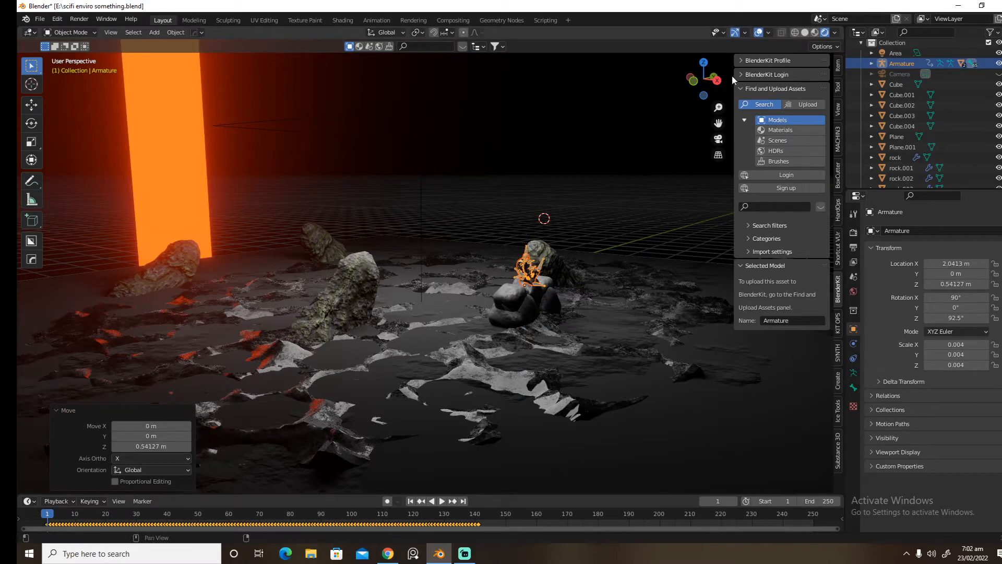
pyautogui.click(759, 32)
pyautogui.moveTo(702, 81); pyautogui.dragTo(690, 82)
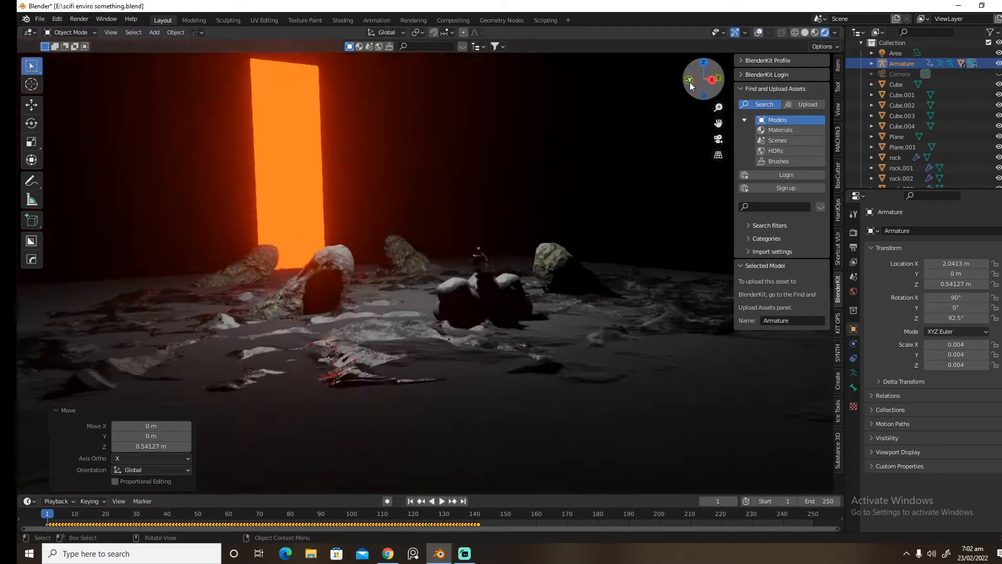
pyautogui.press('KP_0')
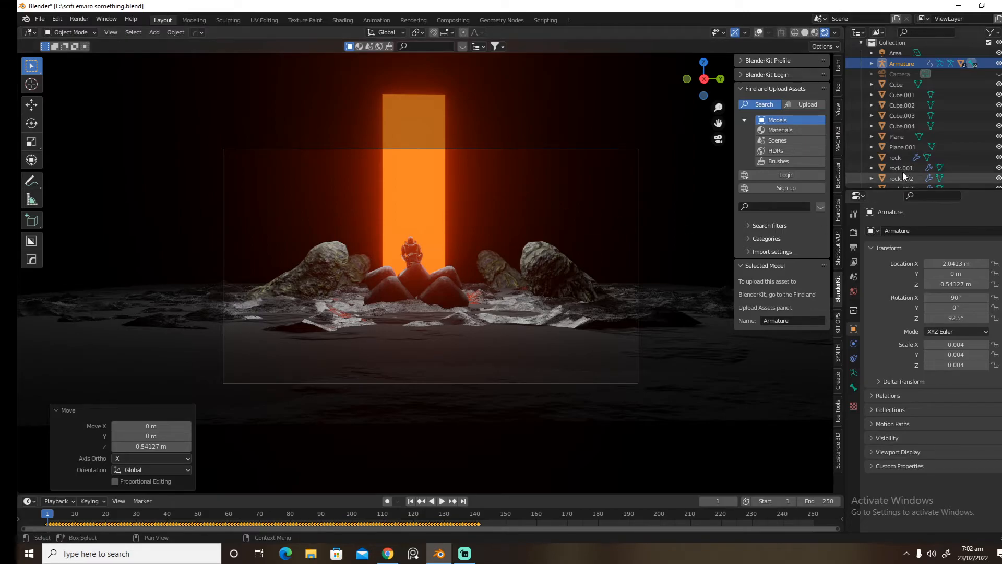
# - Change the area light's colour to orange
pyautogui.click(903, 51)
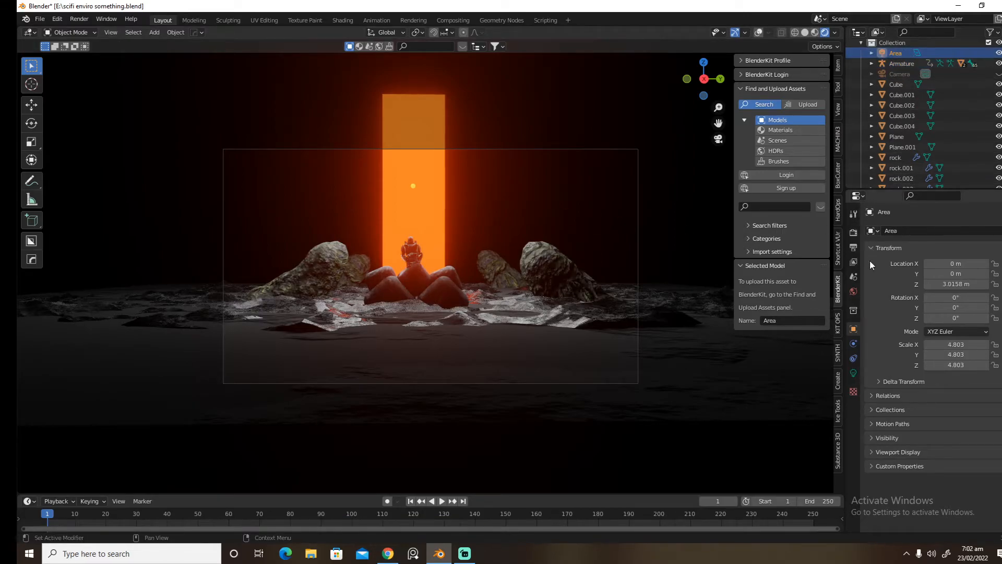
pyautogui.click(854, 372)
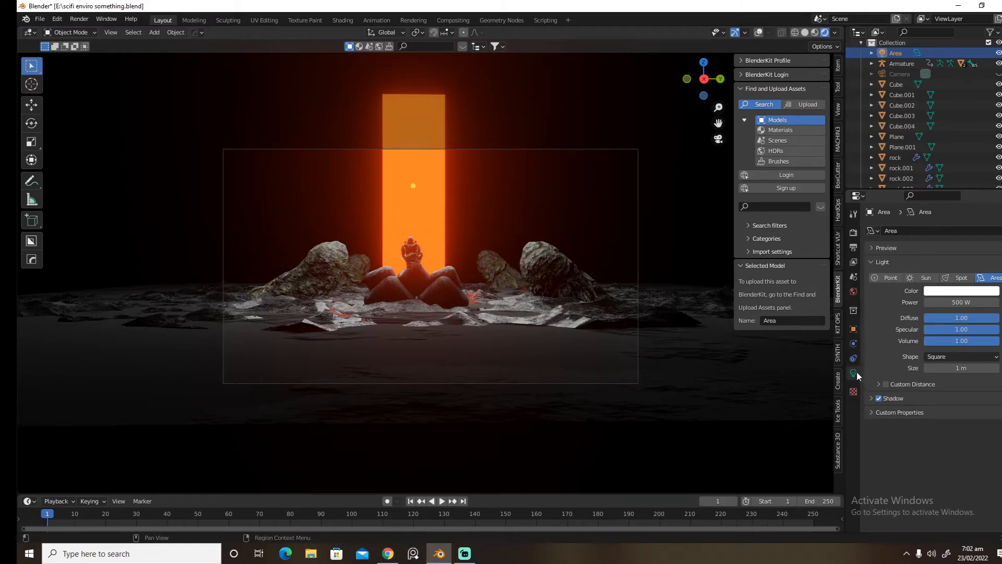
pyautogui.click(960, 292)
pyautogui.moveTo(946, 194); pyautogui.dragTo(937, 220)
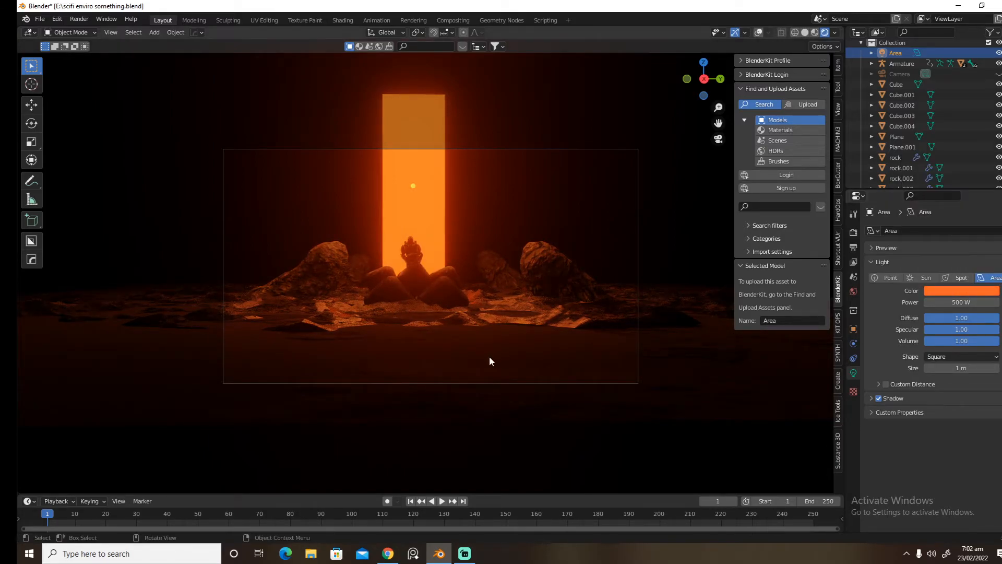
# - Delete the Bump, ColorRamp and Noise Texture nodes from the ground plane's material in the Shading workspace
pyautogui.click(489, 357)
pyautogui.click(344, 21)
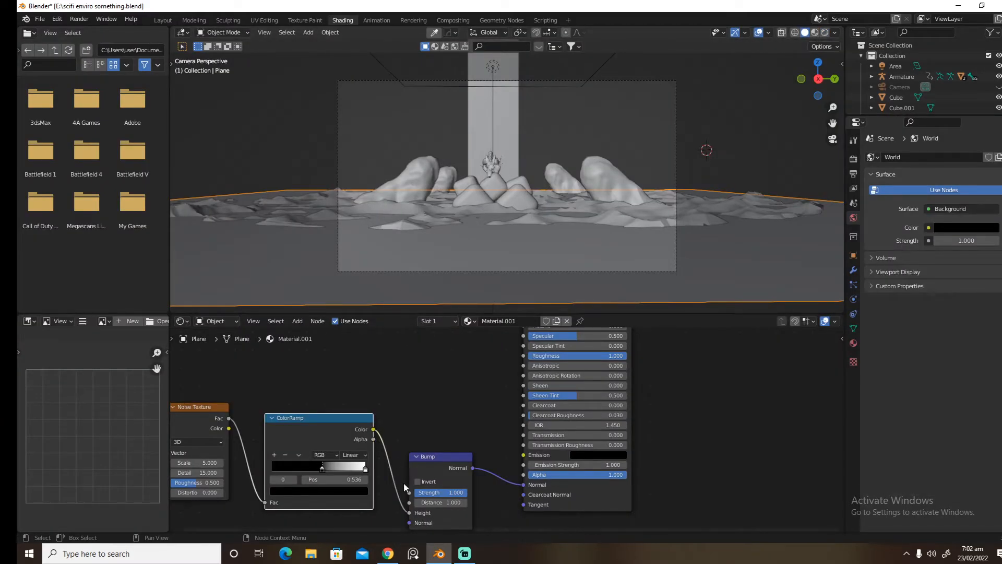
pyautogui.click(449, 459)
pyautogui.press('x')
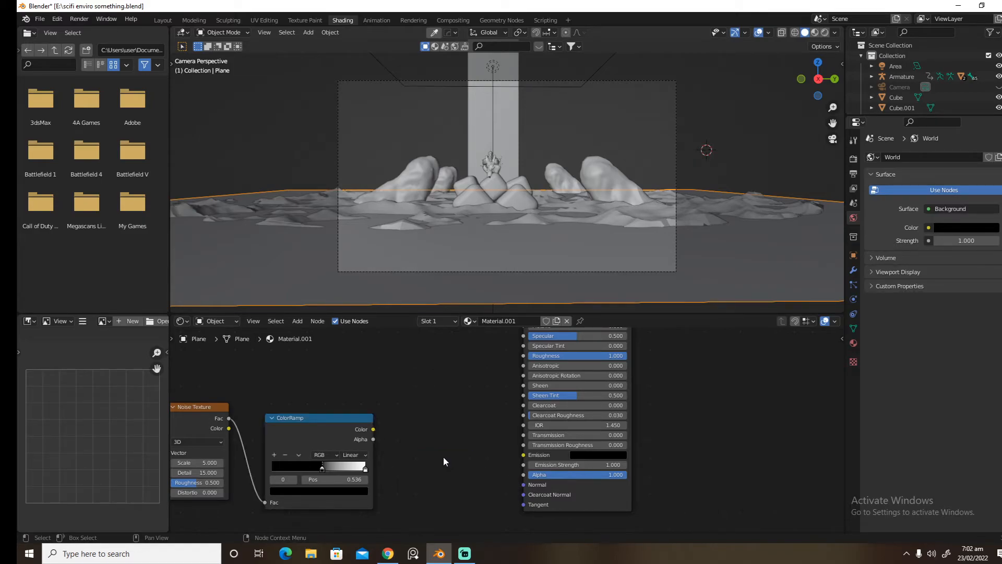
pyautogui.click(343, 421)
pyautogui.press('x')
pyautogui.click(214, 412)
pyautogui.press('x')
# - Add a Musgrave Texture node and connect its Height output to the Principled BSDF's Roughness
pyautogui.hotkey('shift', 'a')
pyautogui.click(396, 412)
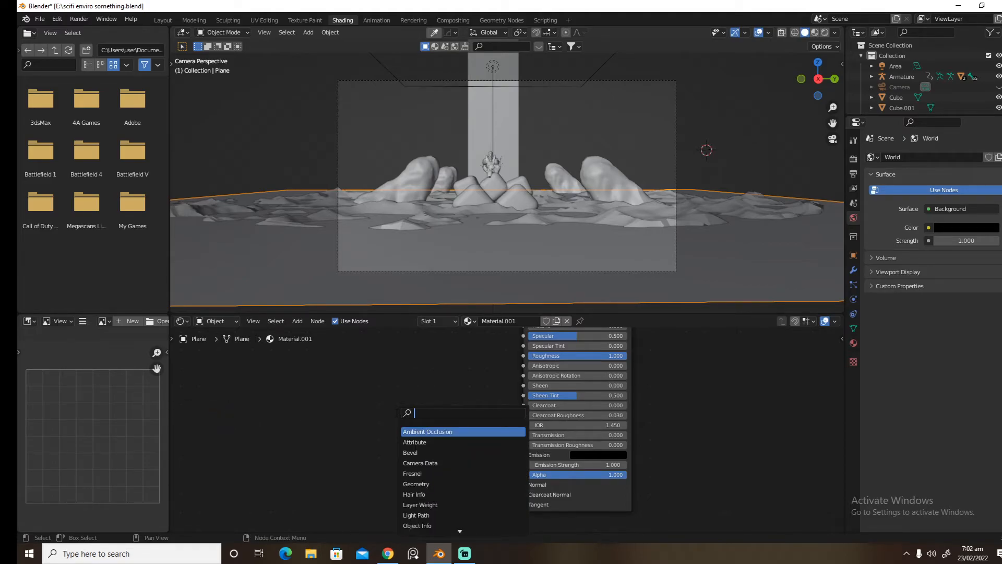
pyautogui.write('mu')
pyautogui.click(452, 432)
pyautogui.click(426, 410)
pyautogui.moveTo(416, 394); pyautogui.dragTo(525, 356)
# - Preview the scene in rendered shading and set the Musgrave Texture's Detail to 15 and Dimension to 1.1
pyautogui.click(825, 33)
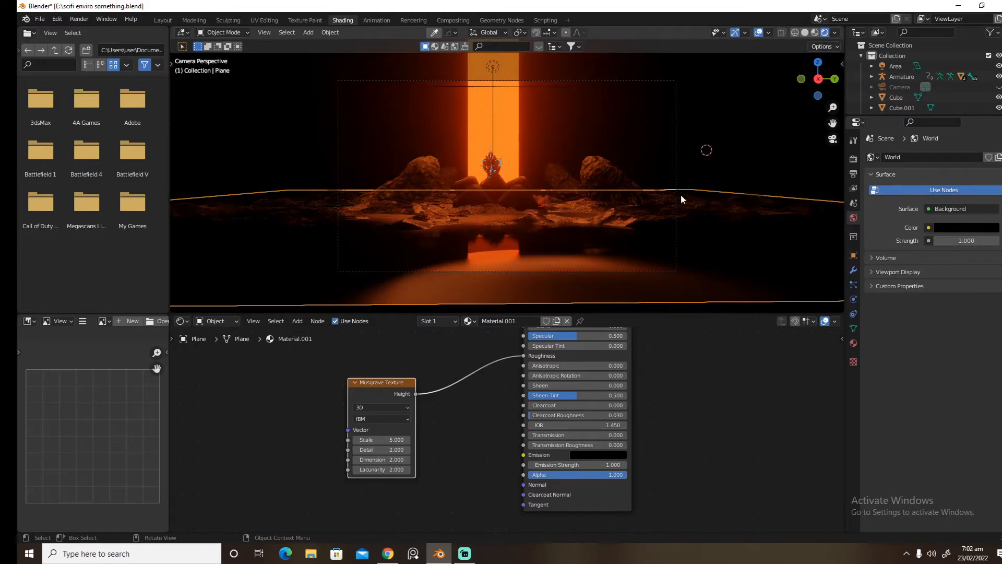
pyautogui.moveTo(390, 450); pyautogui.dragTo(486, 449)
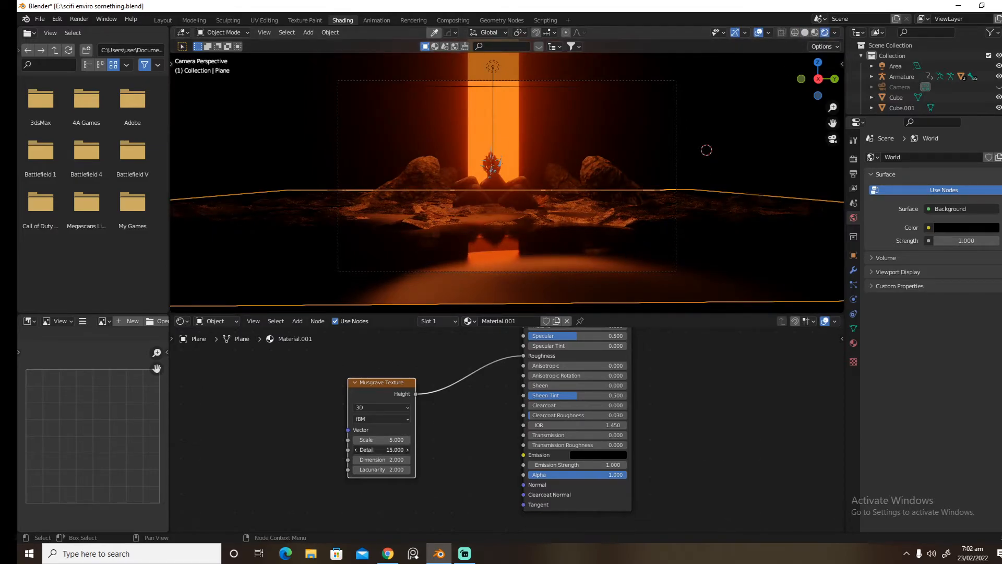
pyautogui.moveTo(390, 459)
pyautogui.mouseDown()
pyautogui.moveTo(340, 460)
pyautogui.moveTo(396, 460)
pyautogui.mouseUp()
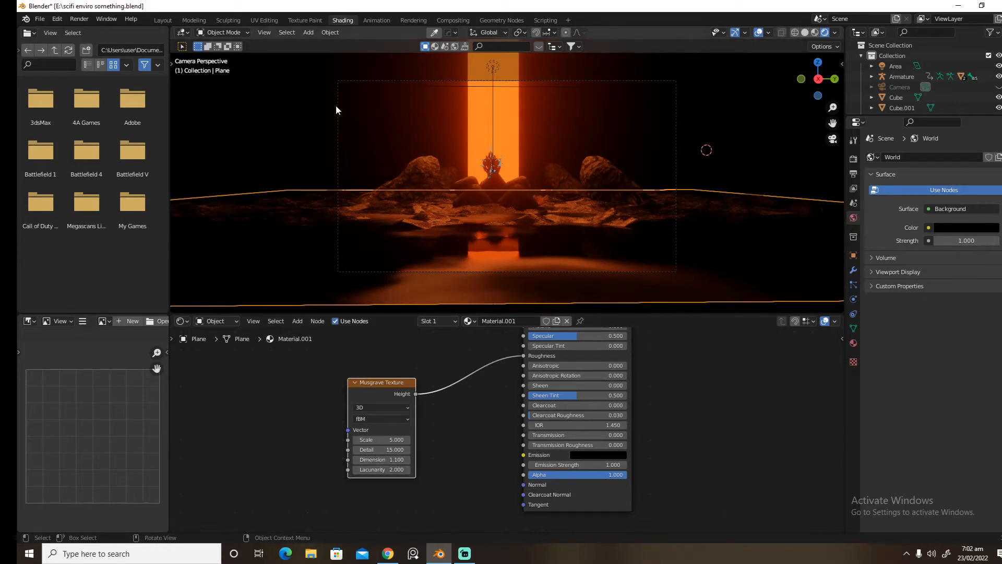
# - Return to the Layout workspace and save the scene file
pyautogui.click(163, 20)
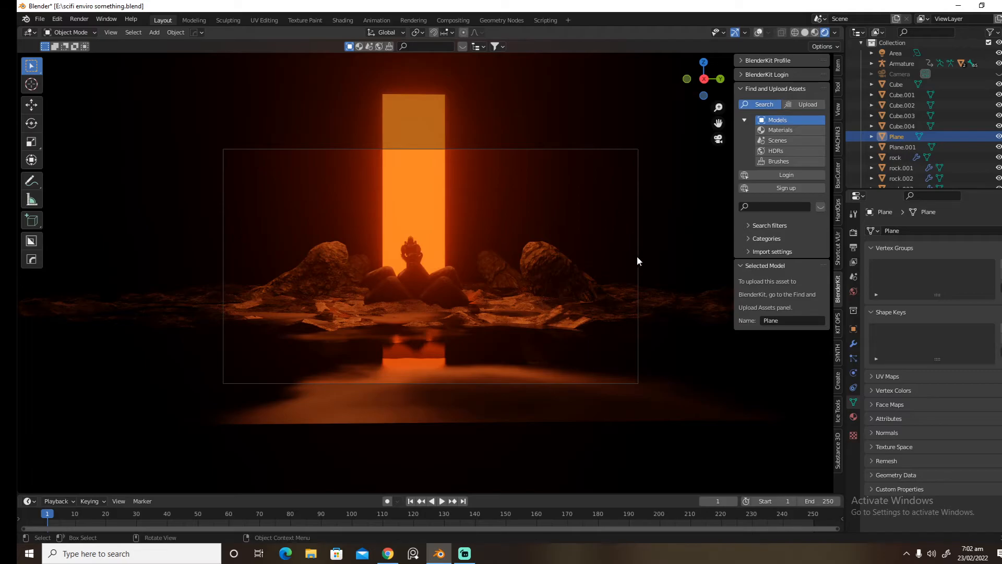
pyautogui.hotkey('ctrl', 's')
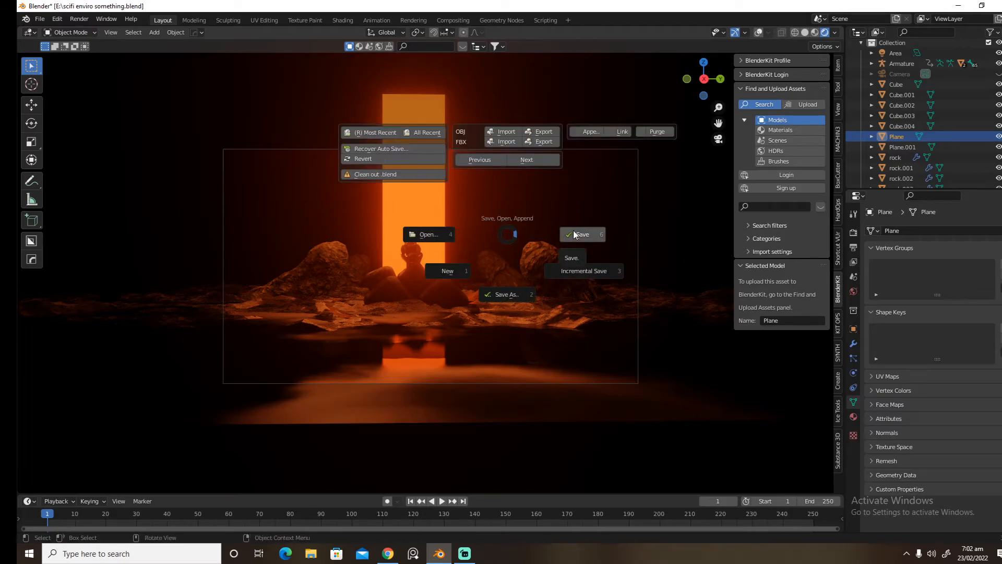
pyautogui.click(577, 235)
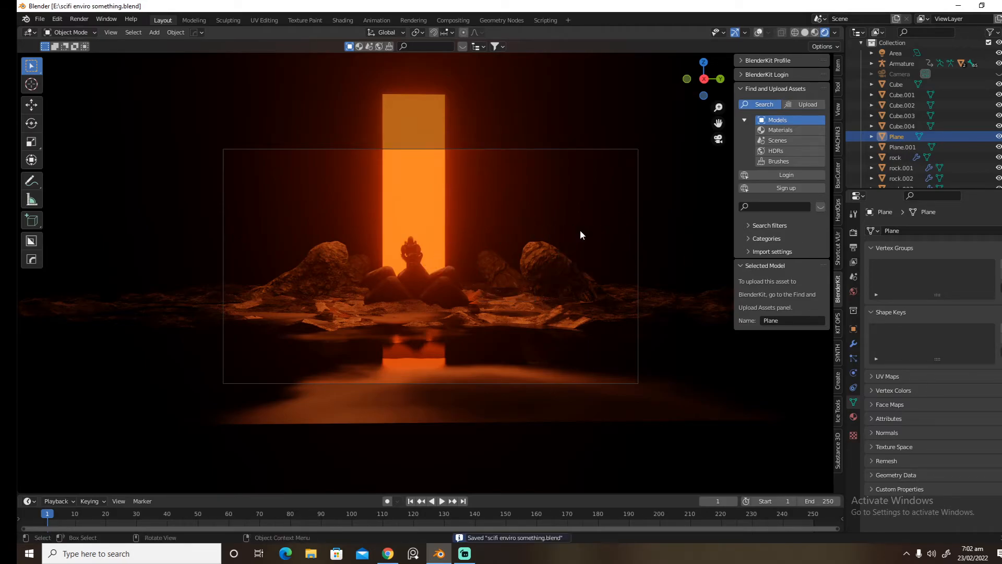
pyautogui.rightClick(509, 264)
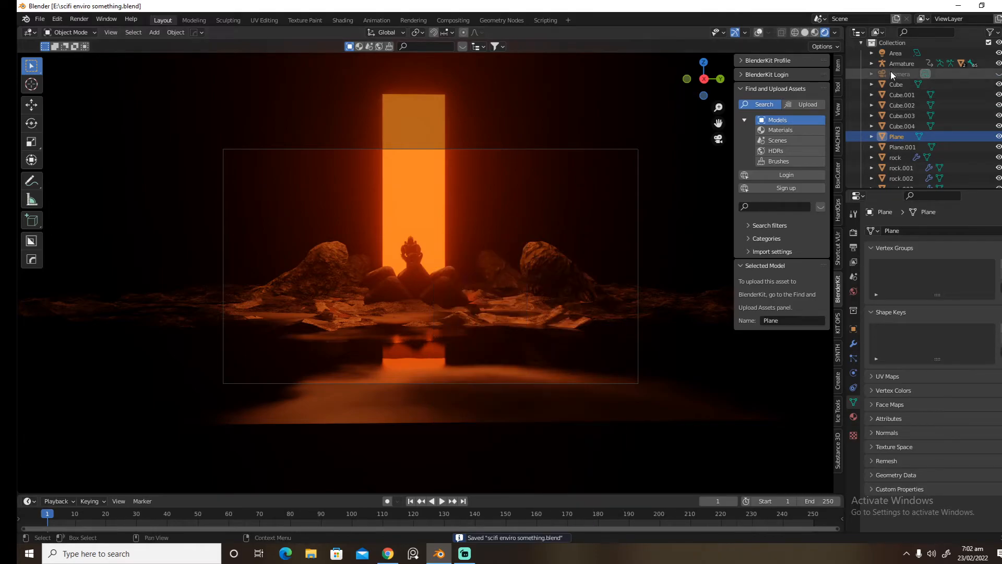
# - Show the overlays and move the orange area light about -3.06 m along Y
pyautogui.click(897, 53)
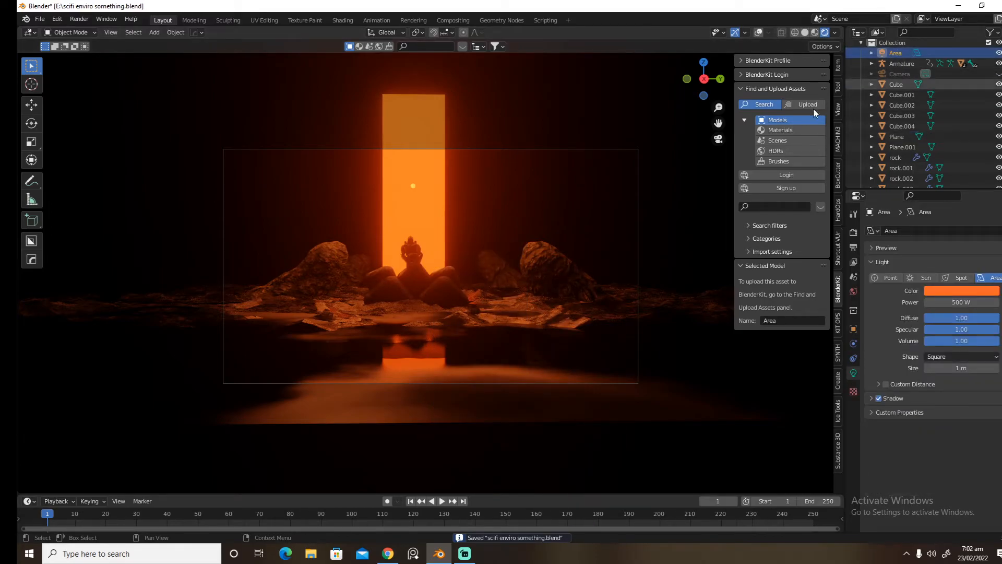
pyautogui.click(758, 35)
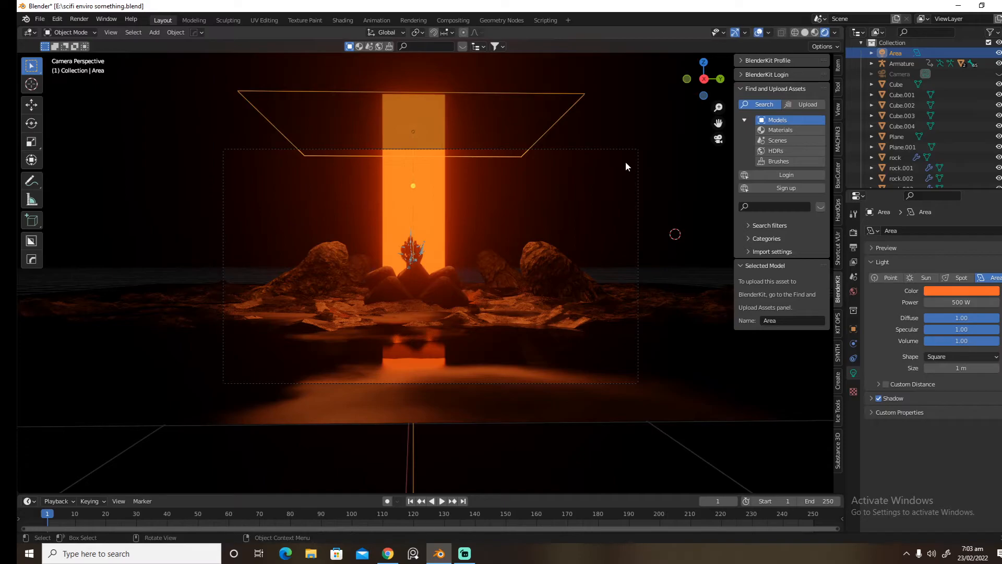
pyautogui.press('g')
pyautogui.press('y')
pyautogui.click(457, 174)
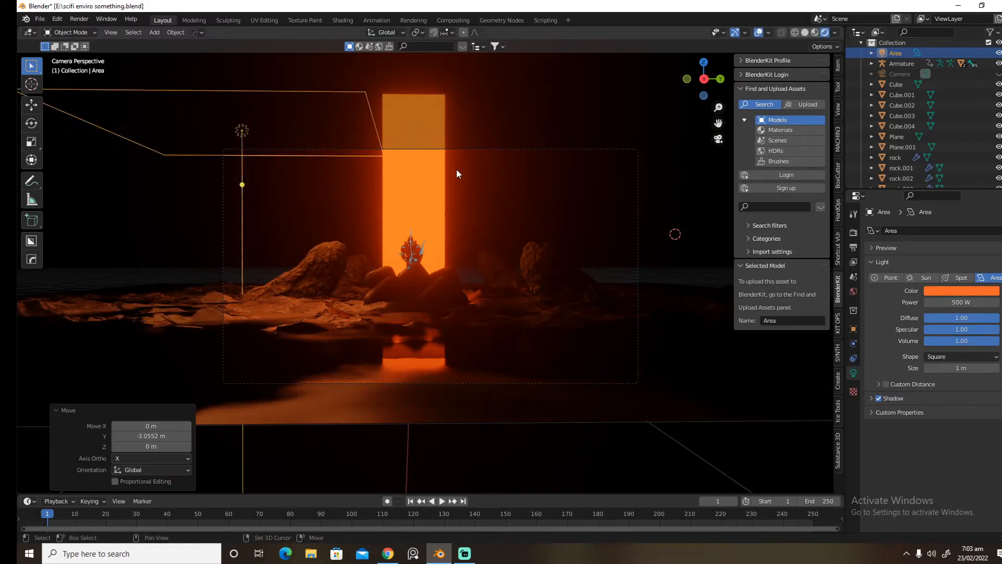
# - Duplicate the area light about 5.81 m along Y and colour the copy light blue
pyautogui.hotkey('shift', 'd')
pyautogui.press('y')
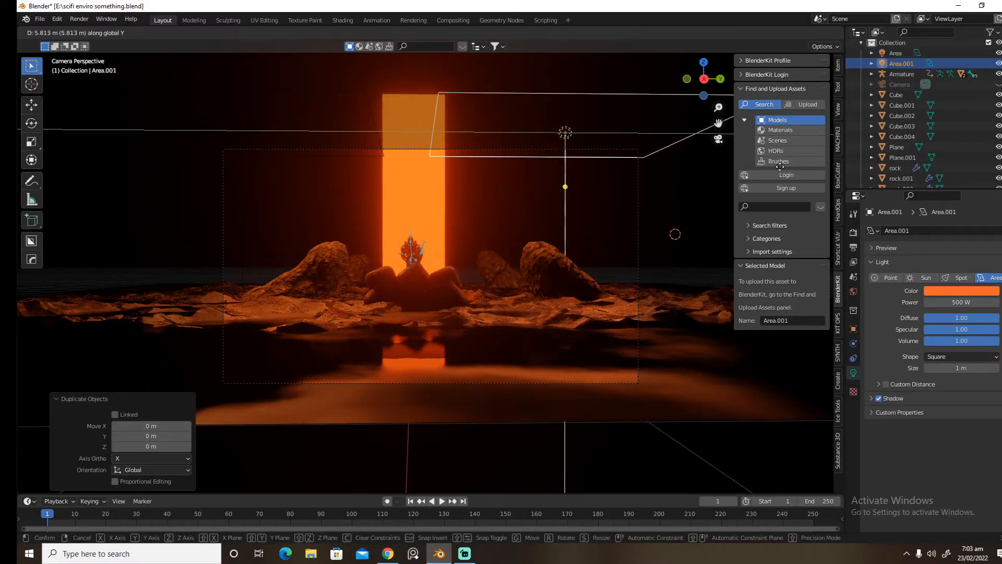
pyautogui.click(780, 167)
pyautogui.click(958, 291)
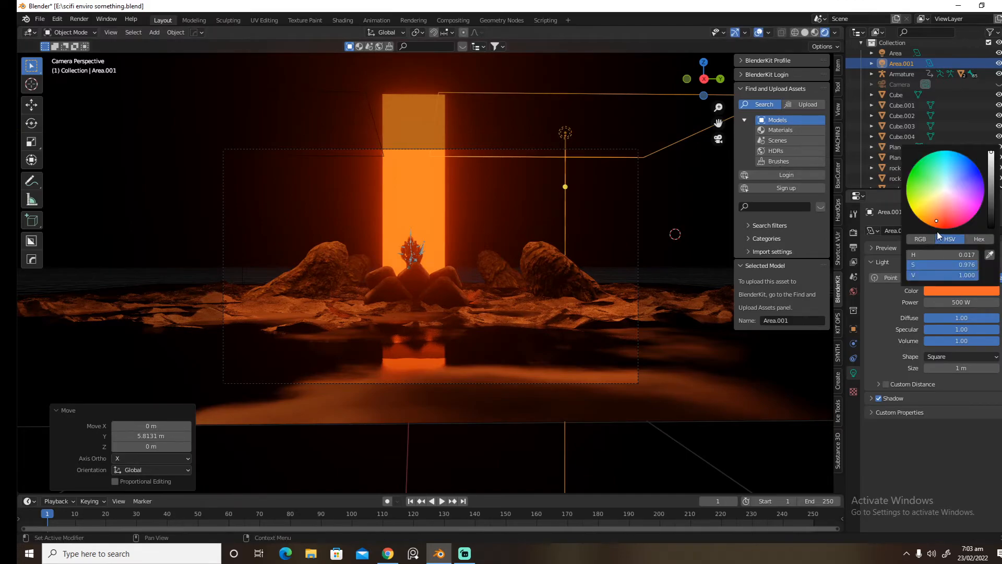
pyautogui.click(957, 159)
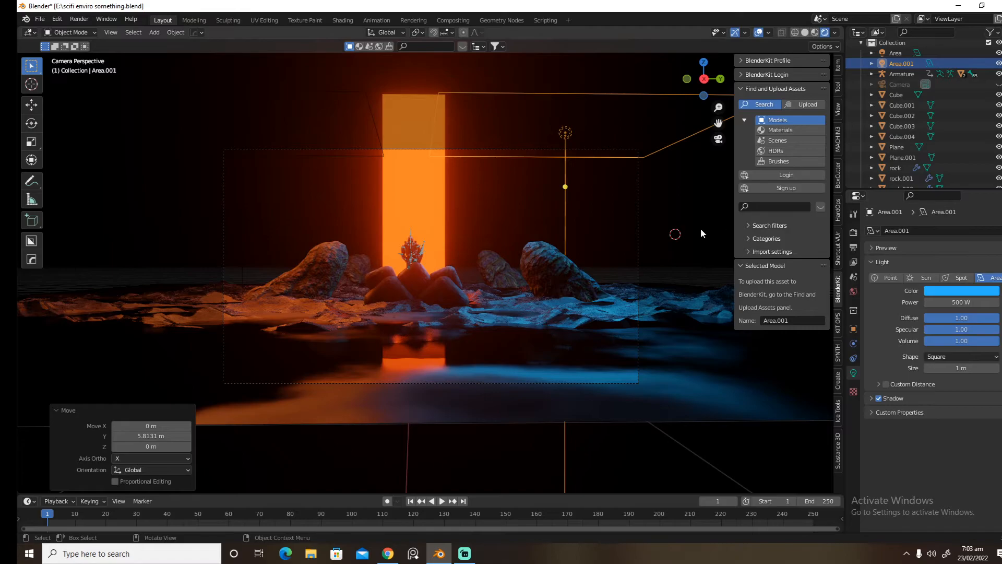
# - In the right orthographic view, rotate the blue light about 87° and move it about 3.2 m outward along Y and 1.4 m down
pyautogui.press('KP_3')
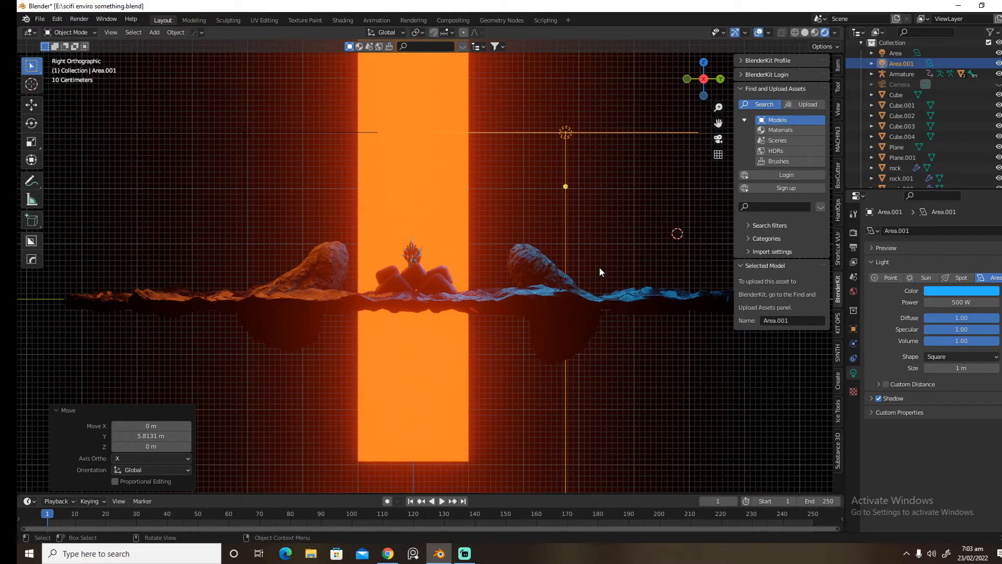
pyautogui.press('r')
pyautogui.click(412, 175)
pyautogui.press('g')
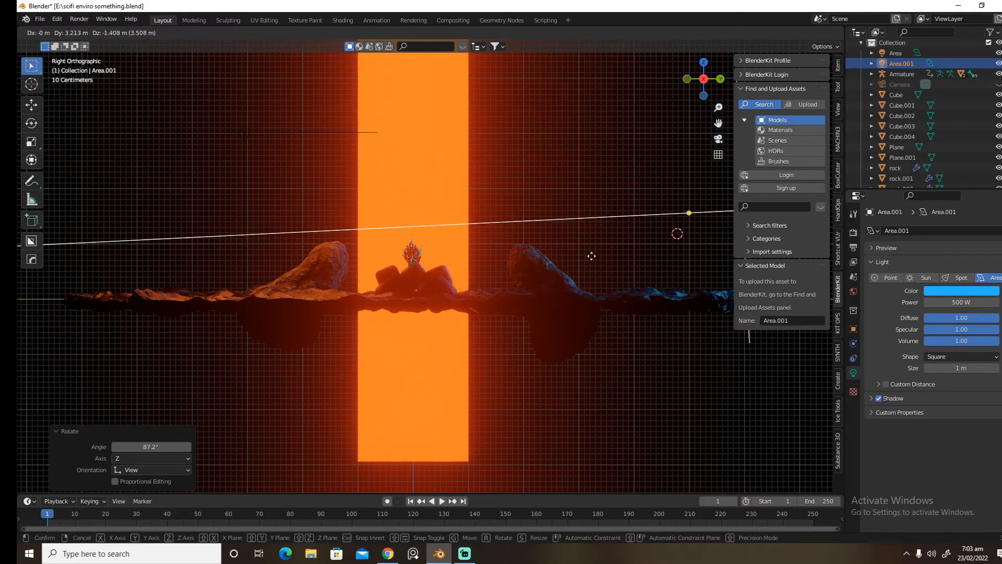
pyautogui.click(592, 255)
# - Rotate the orange area light about -90° and move it about -2.24 m along Y and -2.02 m along Z, then return to the camera view
pyautogui.click(896, 53)
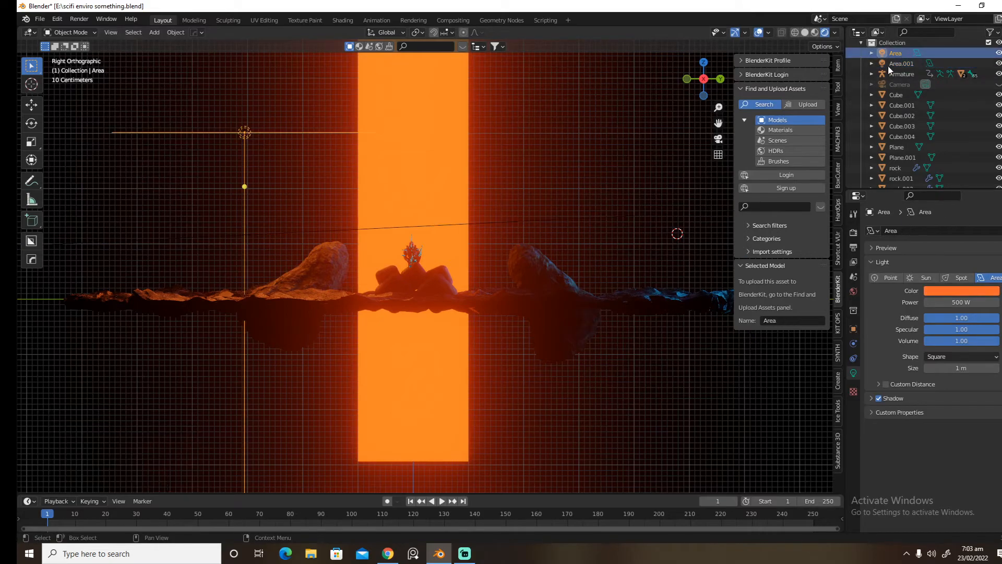
pyautogui.press('r')
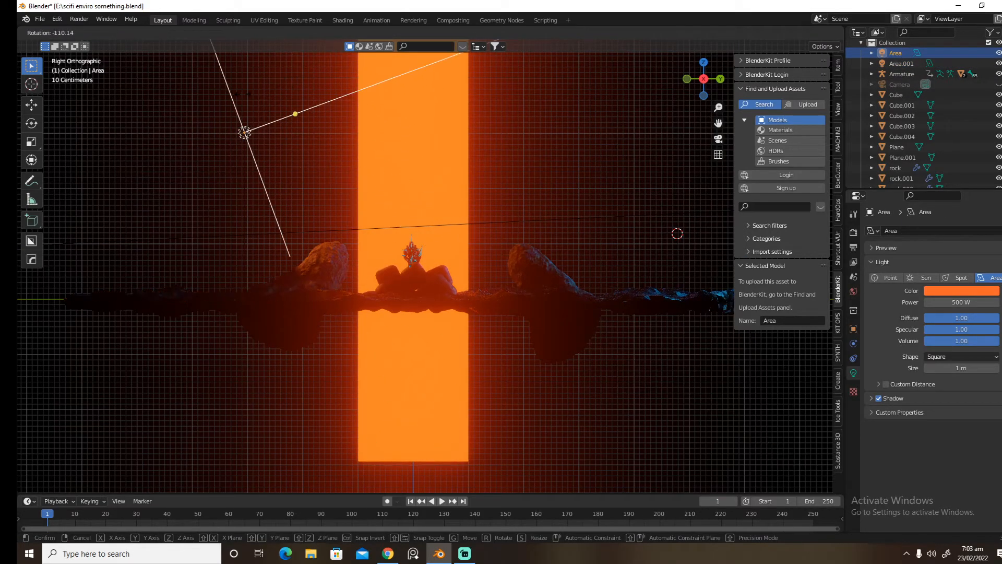
pyautogui.click(255, 99)
pyautogui.press('r')
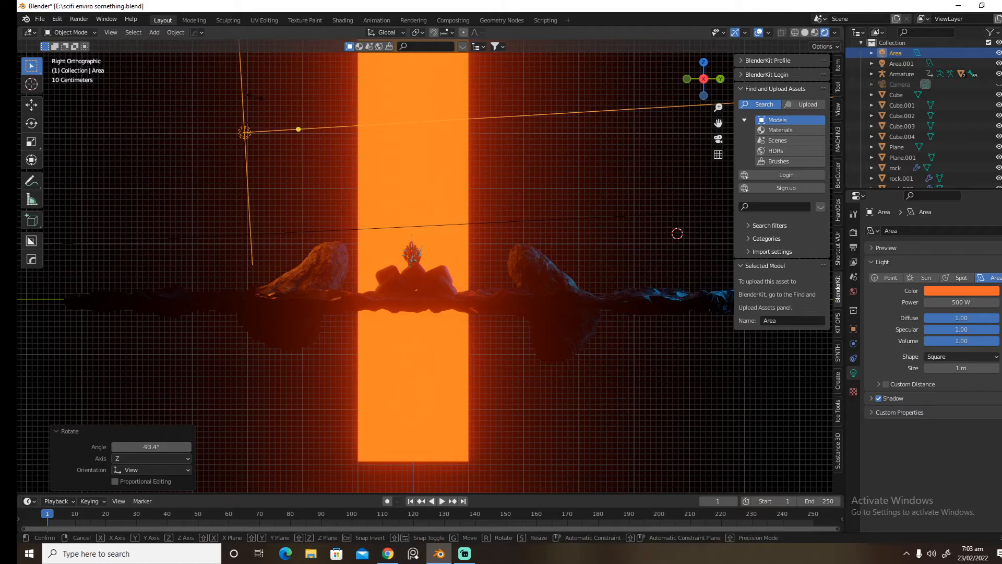
pyautogui.press('Escape')
pyautogui.press('g')
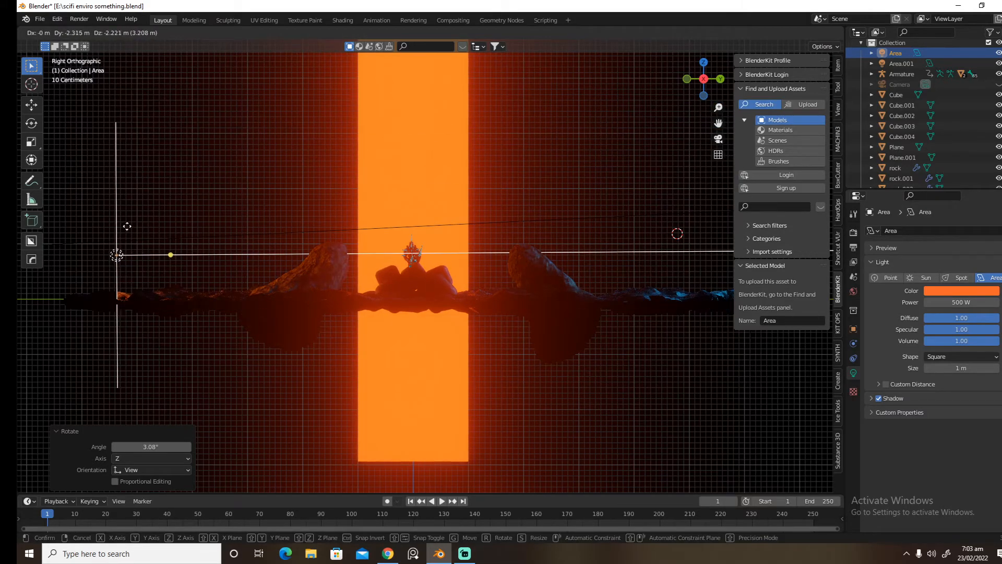
pyautogui.click(130, 215)
pyautogui.press('KP_0')
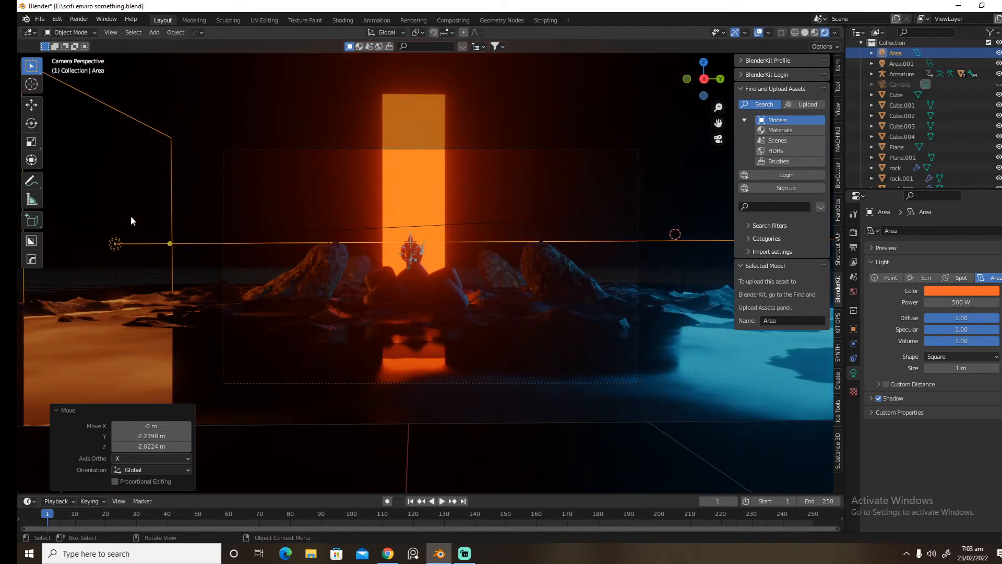
# - Hide the viewport overlays and move the orange area light about 2.08 m along Y
pyautogui.click(757, 33)
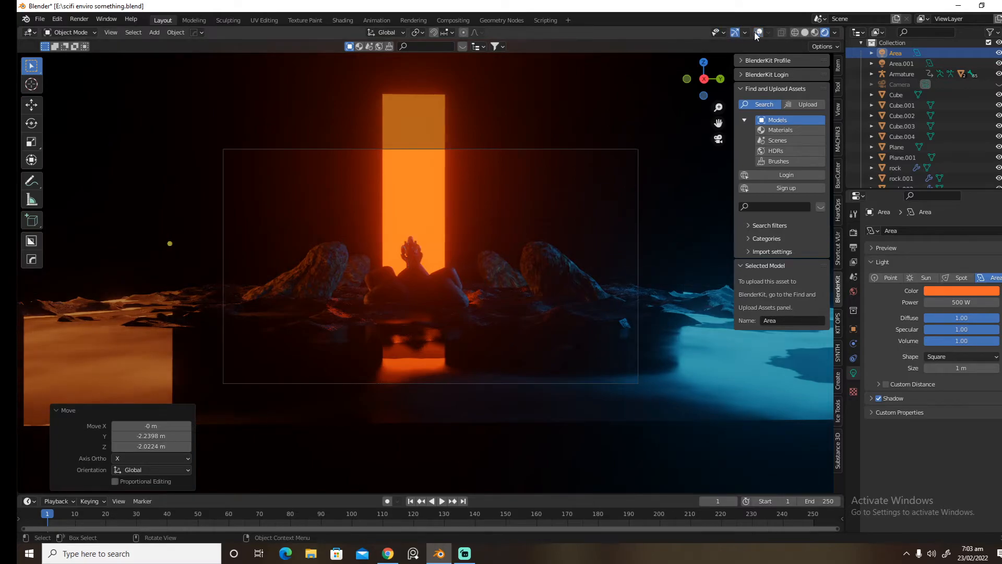
pyautogui.click(901, 54)
pyautogui.press('g')
pyautogui.press('y')
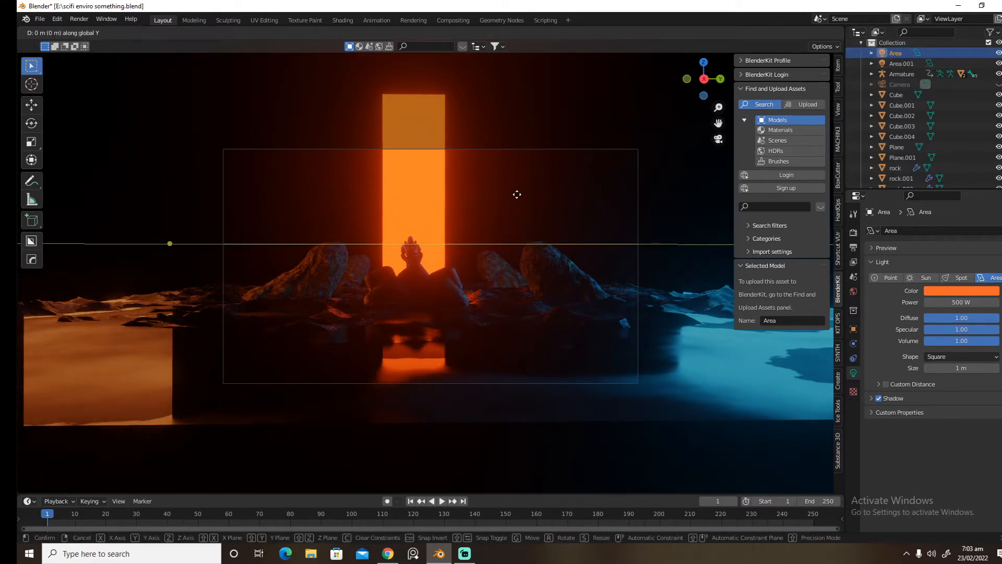
pyautogui.click(635, 199)
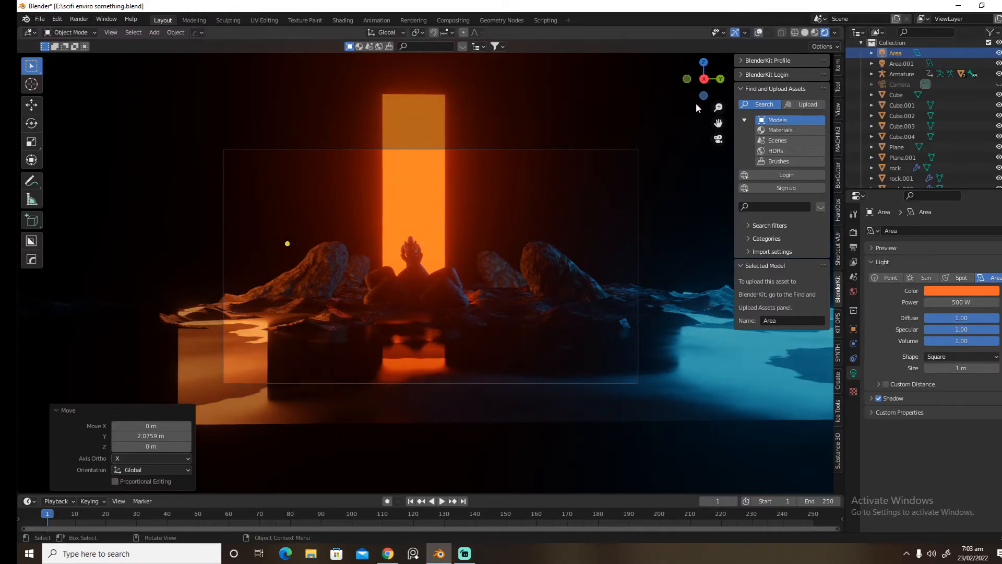
# - Show the overlays, scale the orange area light to about 0.276 and move it about -0.38 m along Y
pyautogui.click(759, 32)
pyautogui.press('s')
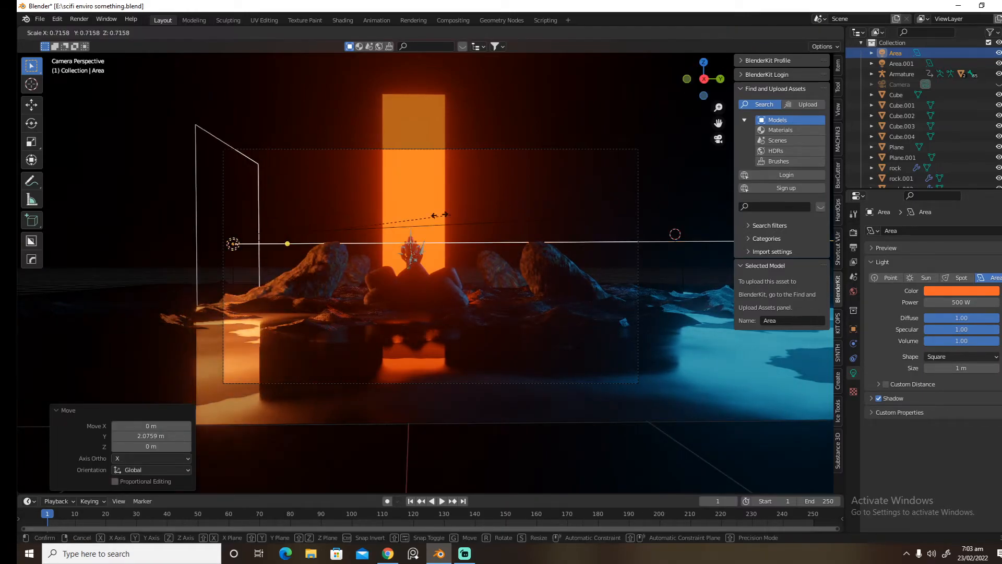
pyautogui.click(315, 222)
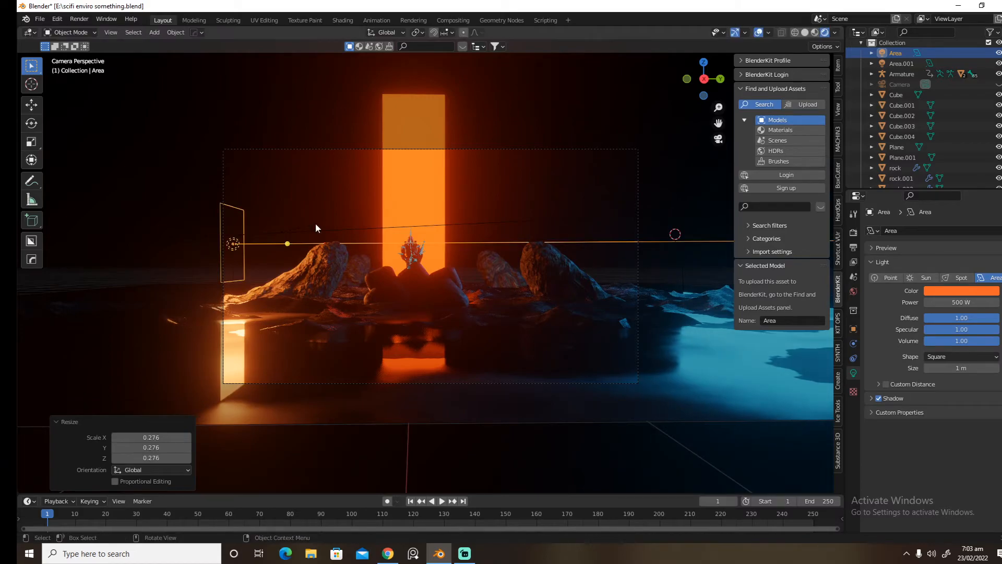
pyautogui.press('g')
pyautogui.press('x')
pyautogui.press('y')
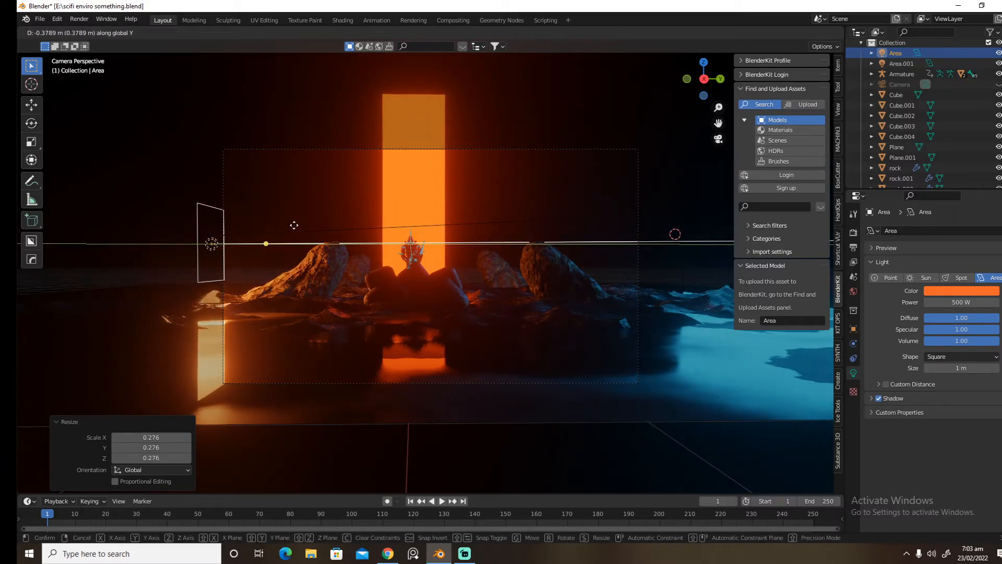
pyautogui.click(294, 224)
# - Scale the blue area light to about 0.41 and move it about -1.42 m along Y
pyautogui.click(902, 63)
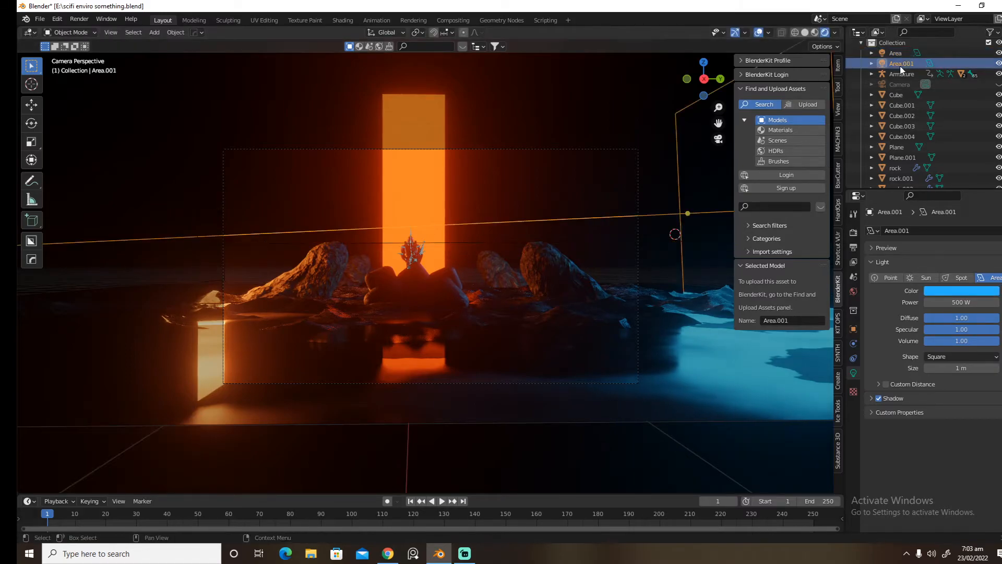
pyautogui.press('s')
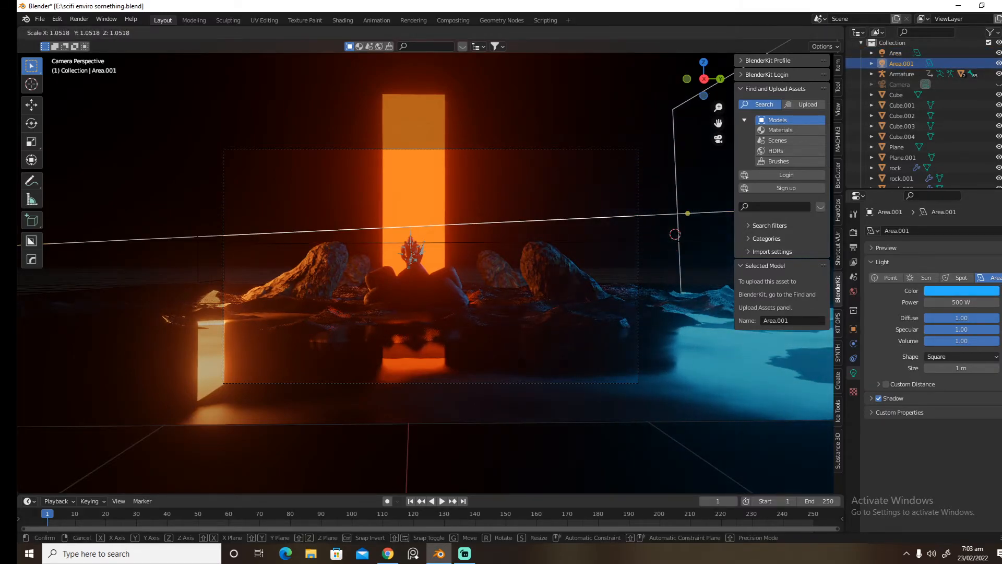
pyautogui.click(729, 245)
pyautogui.press('g')
pyautogui.press('y')
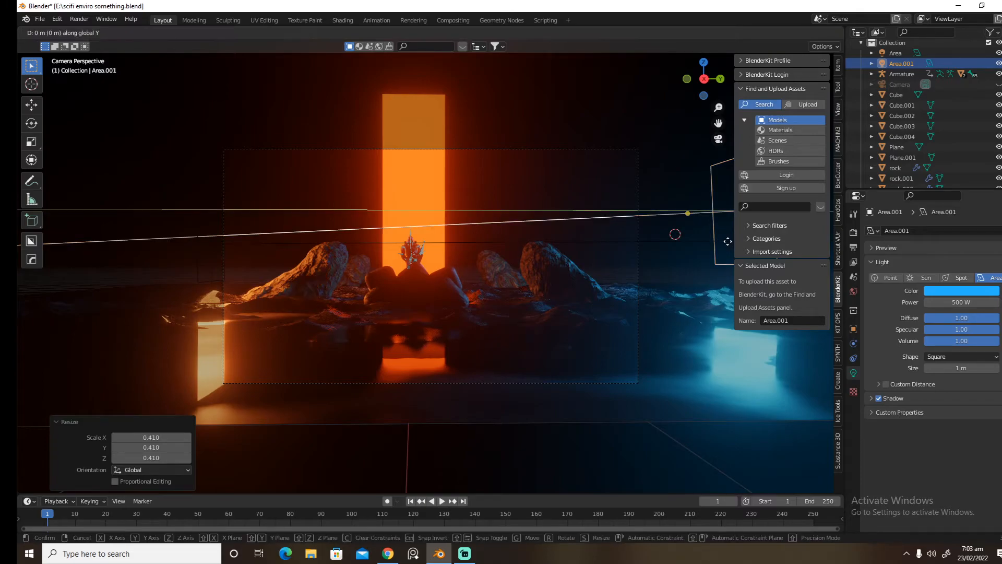
pyautogui.click(651, 246)
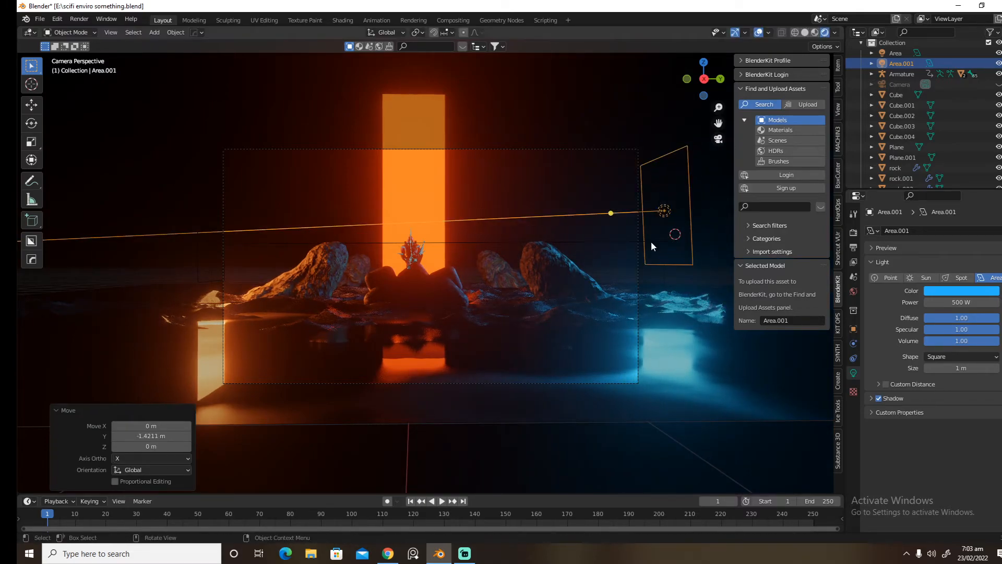
# - Rotate the blue area light about 2.82° and lower it about 0.69 m along Z
pyautogui.press('r')
pyautogui.click(652, 248)
pyautogui.press('g')
pyautogui.press('z')
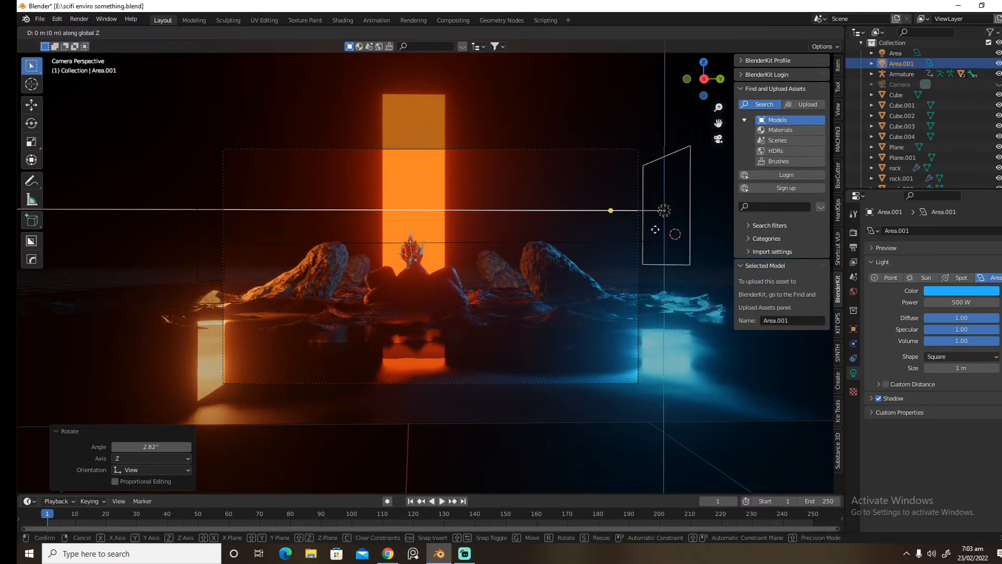
pyautogui.click(652, 268)
# - Move the blue area light along X, away from the glowing backdrop
pyautogui.moveTo(480, 257); pyautogui.dragTo(568, 257, button='middle')
pyautogui.scroll(-5, 568, 257)
pyautogui.press('g')
pyautogui.press('x')
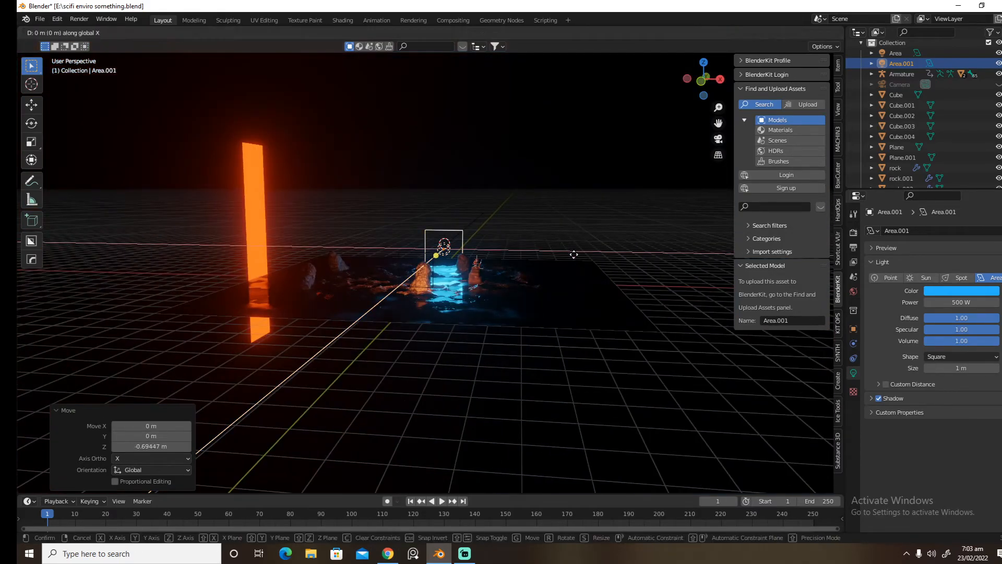
pyautogui.click(609, 251)
# - Move the orange area light about 2.1 m along X and return to the camera view
pyautogui.click(894, 51)
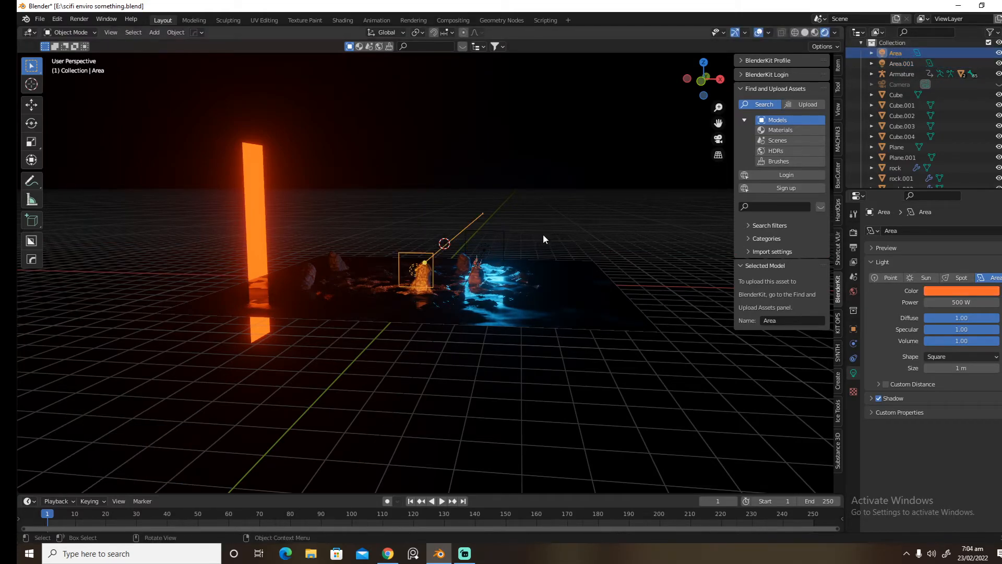
pyautogui.press('g')
pyautogui.press('x')
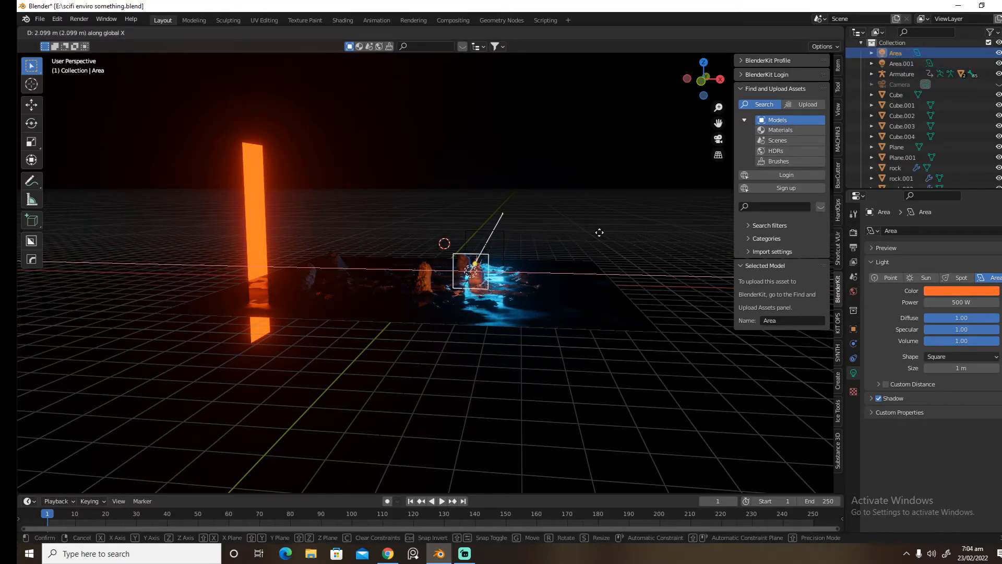
pyautogui.click(599, 231)
pyautogui.press('KP_0')
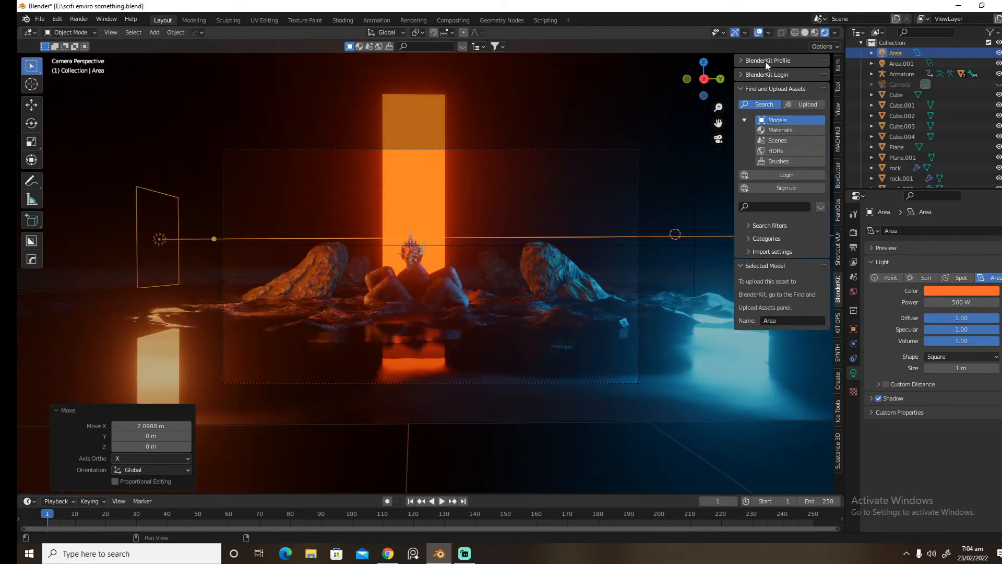
# - Hide the overlays, render the image to check the lighting, and close the render window
pyautogui.click(759, 33)
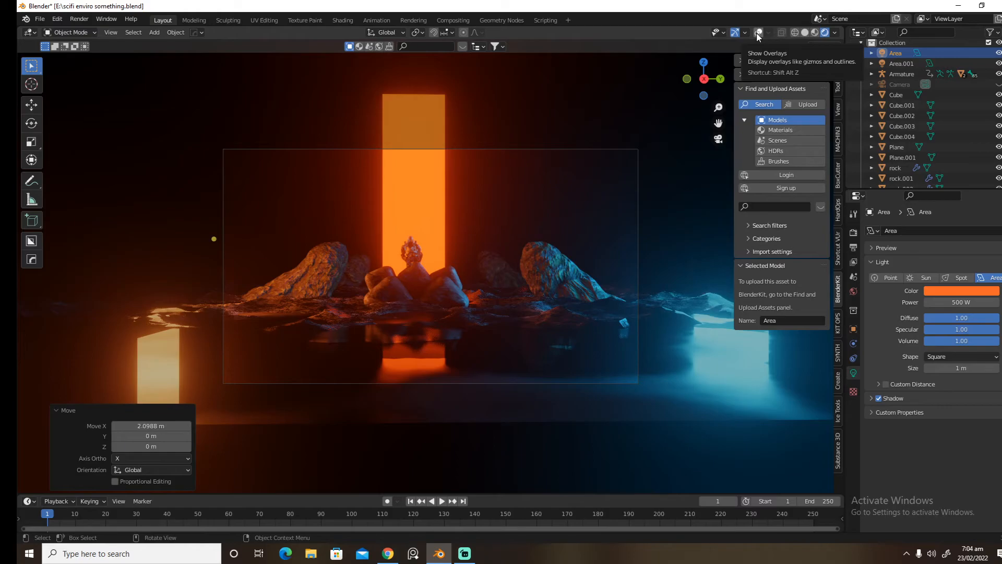
pyautogui.click(79, 19)
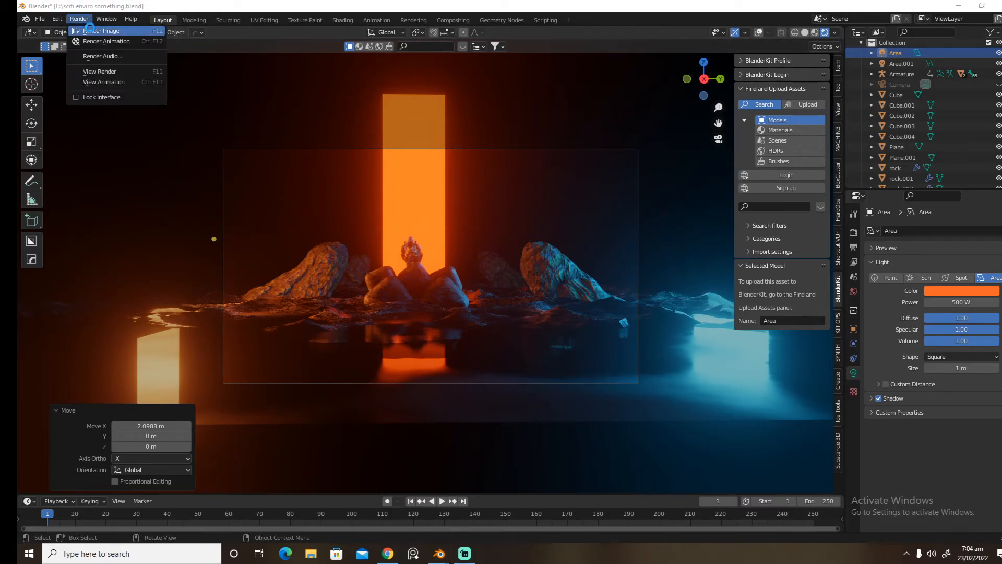
pyautogui.click(97, 30)
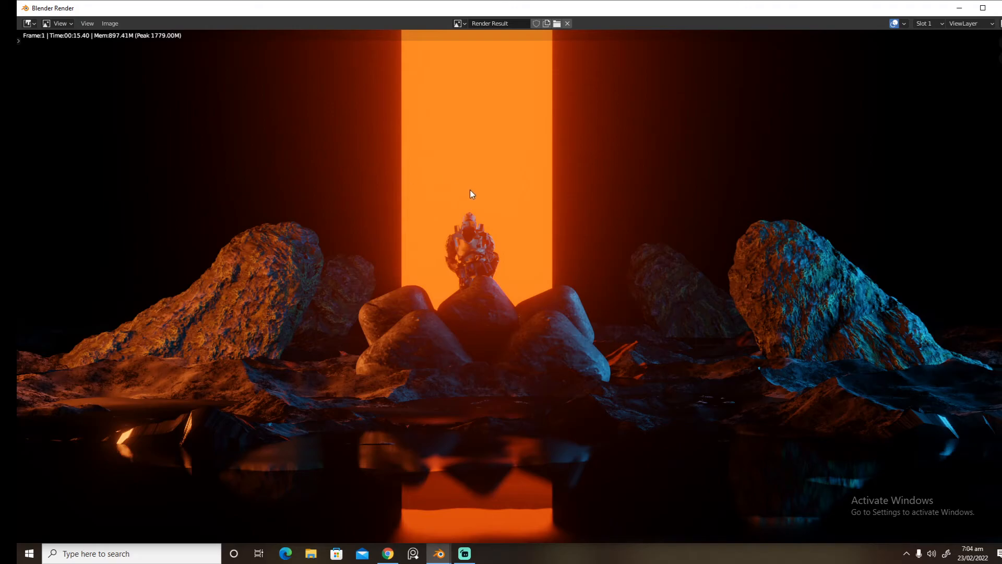
pyautogui.click(998, 7)
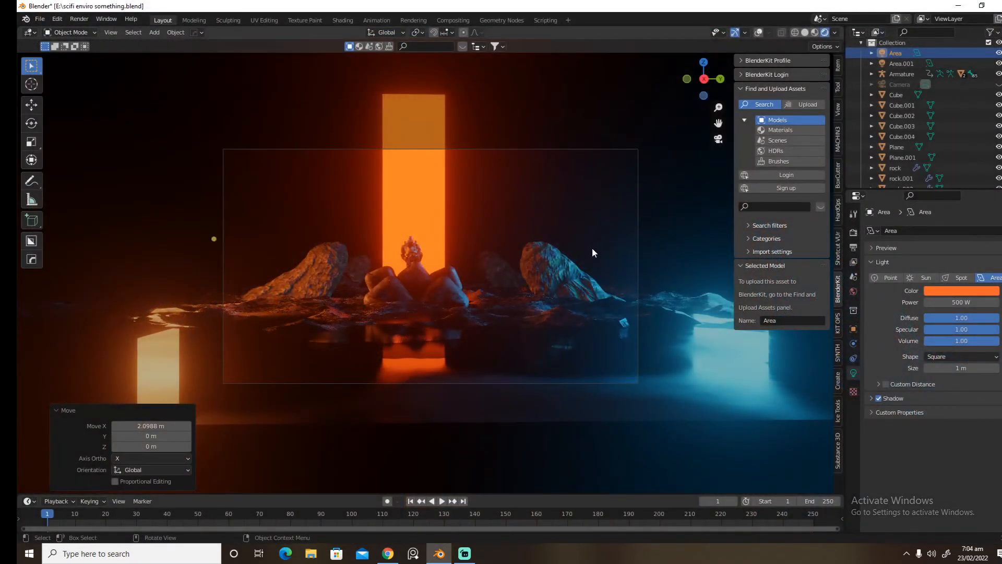
# - Show the overlays and delete the seated character's mesh and armature from the rocks
pyautogui.moveTo(518, 271); pyautogui.dragTo(580, 292, button='middle')
pyautogui.scroll(3, 606, 310)
pyautogui.keyDown('shift'); pyautogui.moveTo(631, 326); pyautogui.dragTo(553, 330, button='middle'); pyautogui.keyUp('shift')
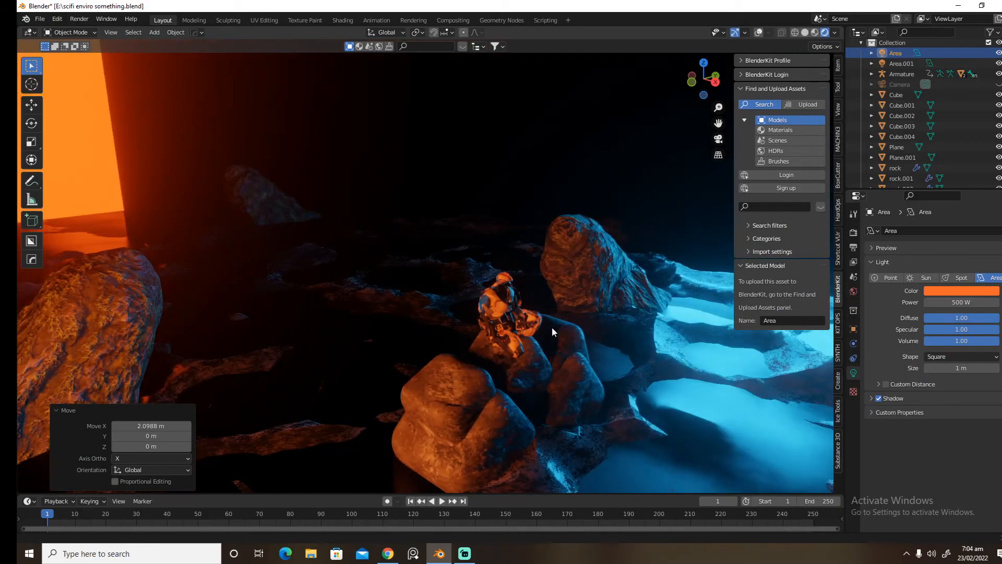
pyautogui.scroll(3, 574, 332)
pyautogui.scroll(-3, 552, 302)
pyautogui.scroll(-4, 518, 302)
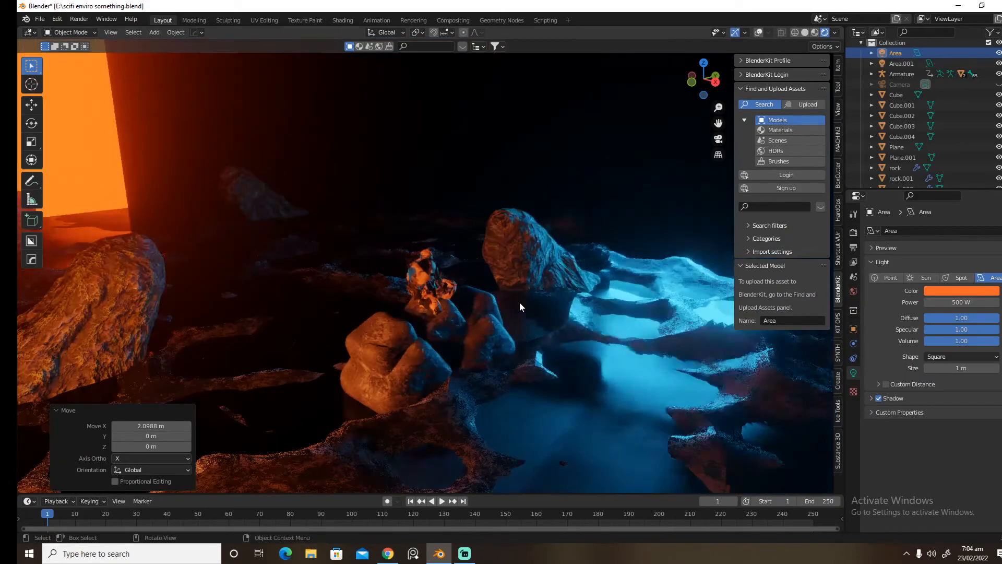
pyautogui.click(414, 282)
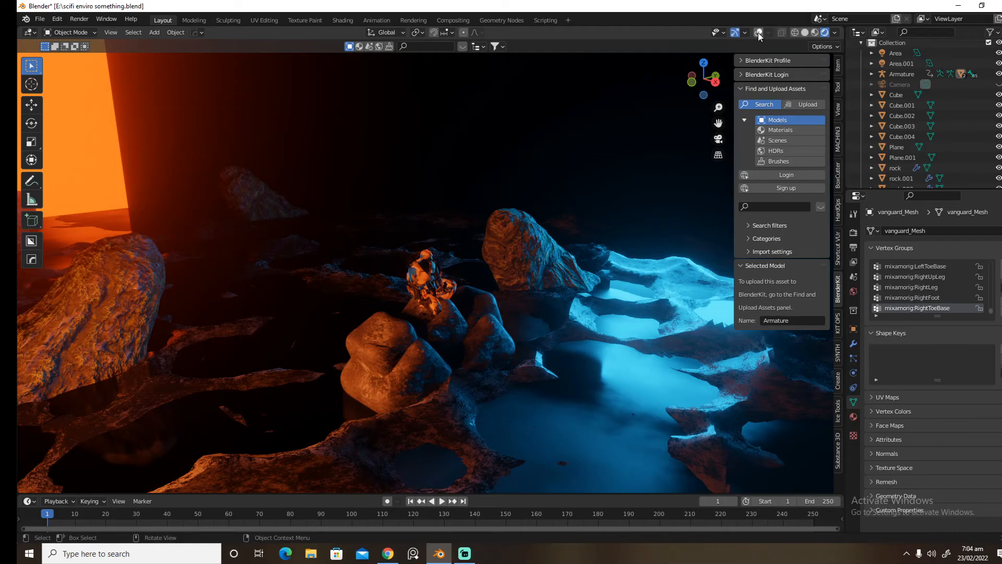
pyautogui.click(759, 32)
pyautogui.press('Delete')
pyautogui.click(426, 290)
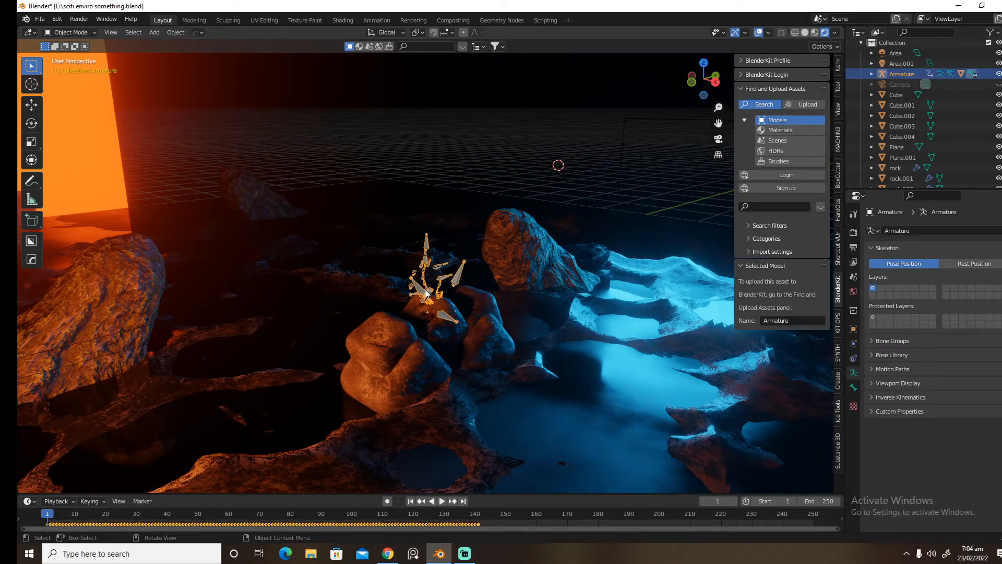
pyautogui.press('x')
pyautogui.click(424, 288)
pyautogui.scroll(-3, 904, 96)
pyautogui.click(901, 174)
pyautogui.press('Delete')
# - In the right orthographic view, place the 3D cursor on the middle rock cube of the central pile
pyautogui.press('`')
pyautogui.click(451, 327)
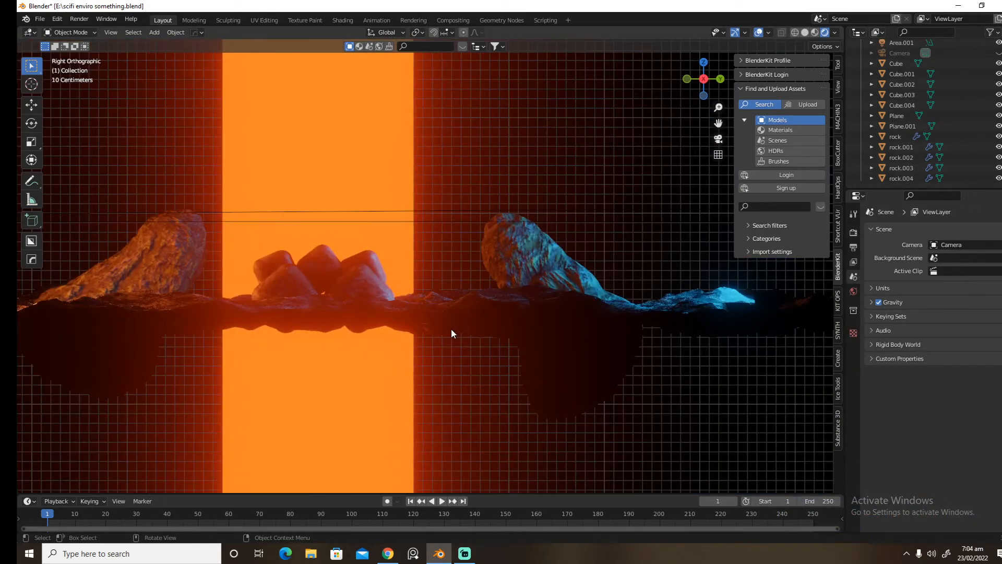
pyautogui.click(331, 265)
pyautogui.keyDown('shift'); pyautogui.rightClick(320, 268); pyautogui.keyUp('shift')
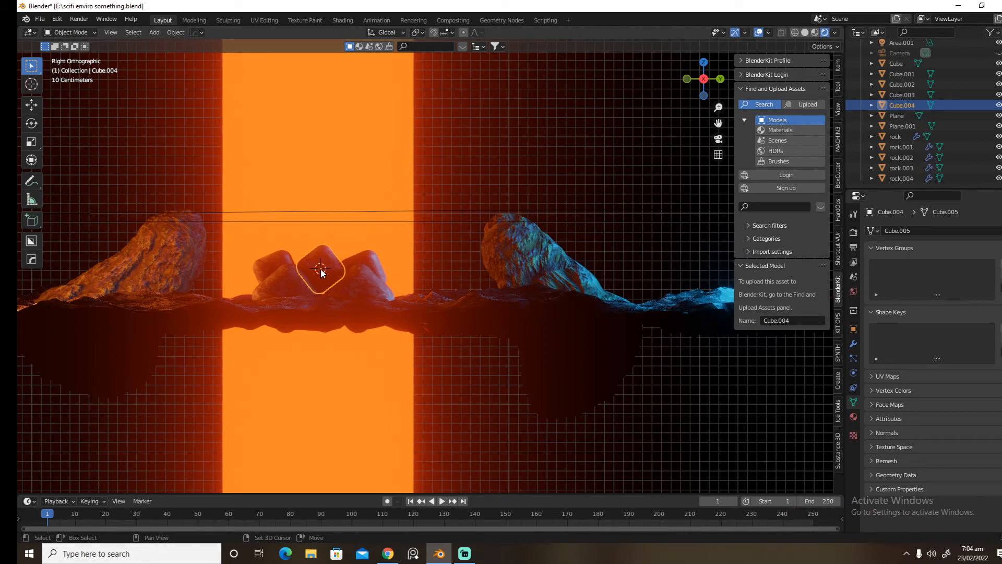
# - Import the Kneeling Pointing.fbx character from the Downloads folder
pyautogui.click(40, 19)
pyautogui.moveTo(74, 158)
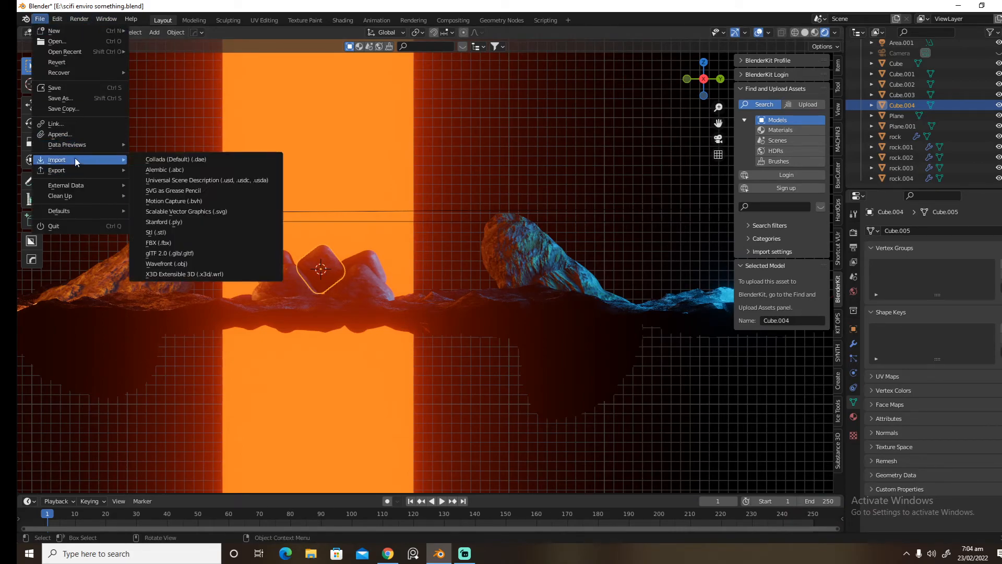
pyautogui.click(190, 239)
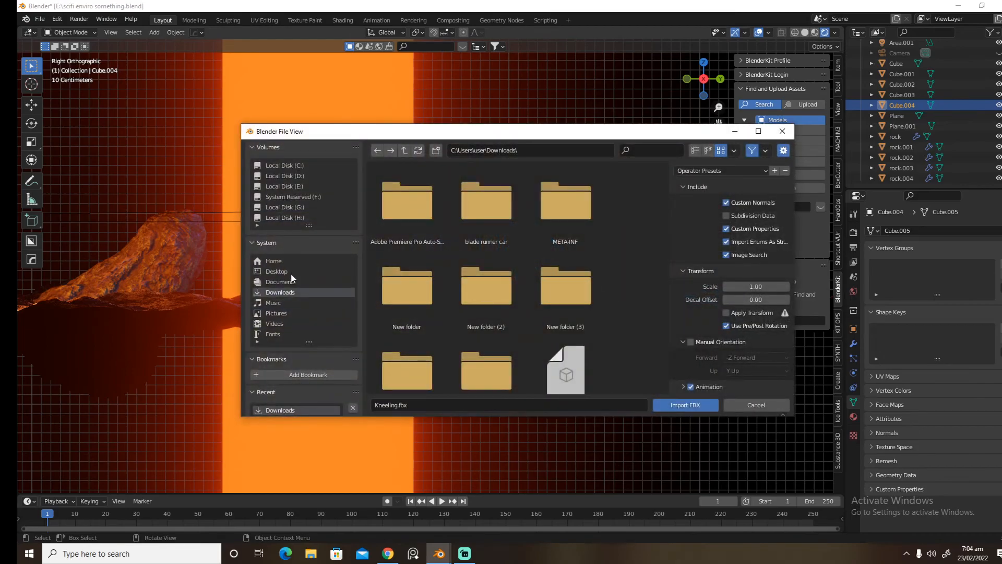
pyautogui.scroll(-3, 516, 303)
pyautogui.scroll(-3, 516, 303)
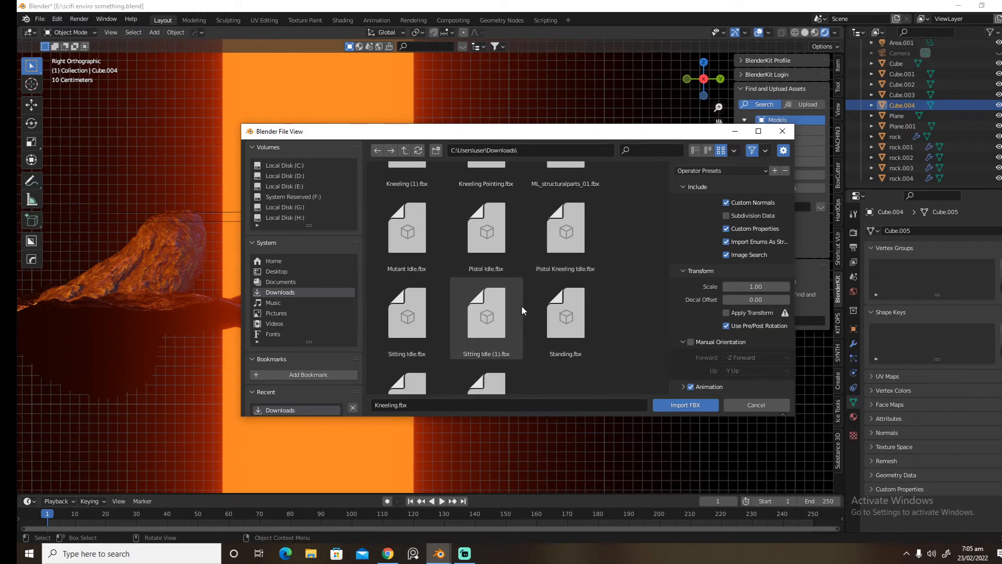
pyautogui.scroll(-3, 521, 305)
pyautogui.scroll(6, 527, 308)
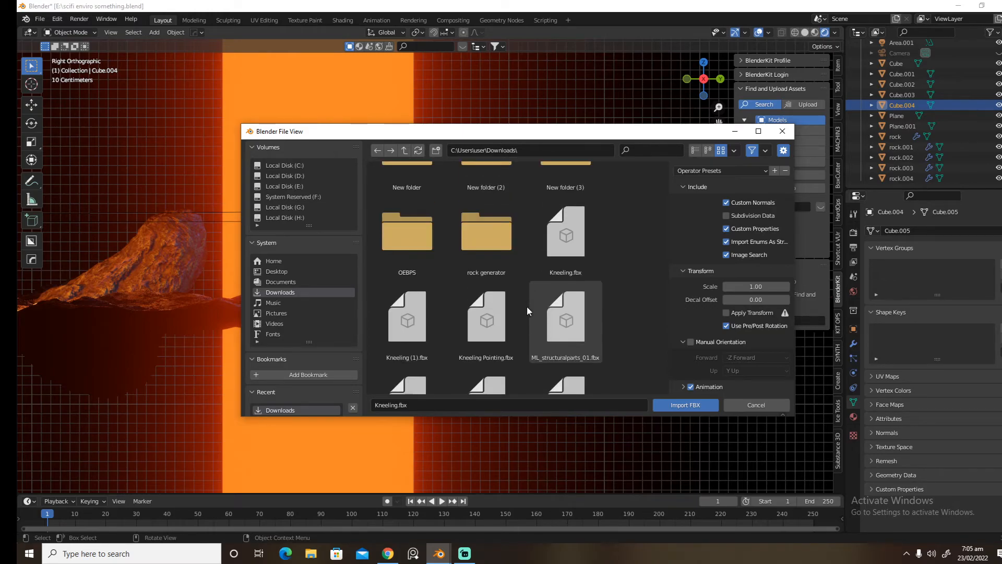
pyautogui.click(502, 307)
pyautogui.click(697, 404)
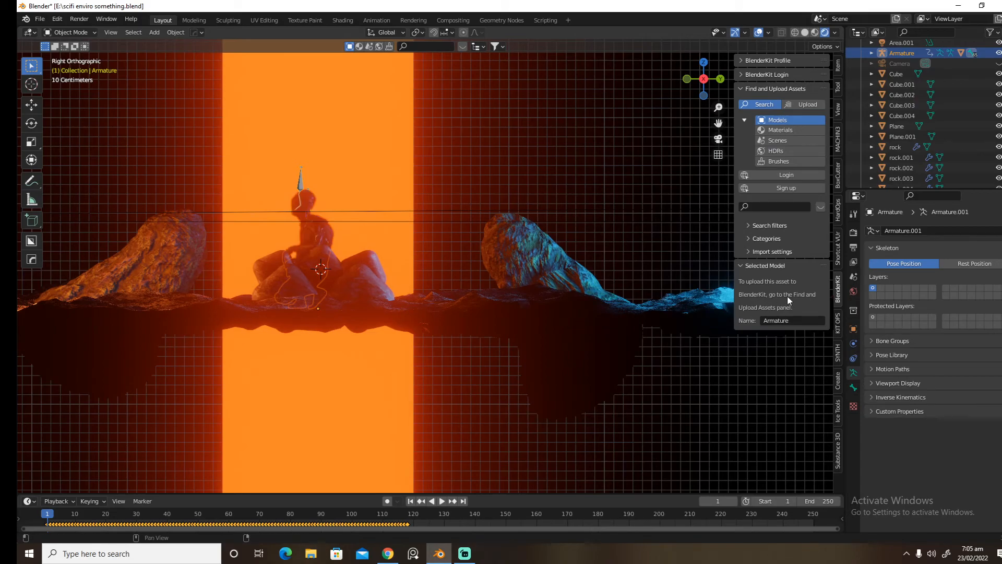
# - Rotate the kneeling character's armature to 66.7° about Z and move it along X to about 1.97 m, over the rock pile
pyautogui.click(853, 329)
pyautogui.moveTo(956, 318); pyautogui.dragTo(991, 318)
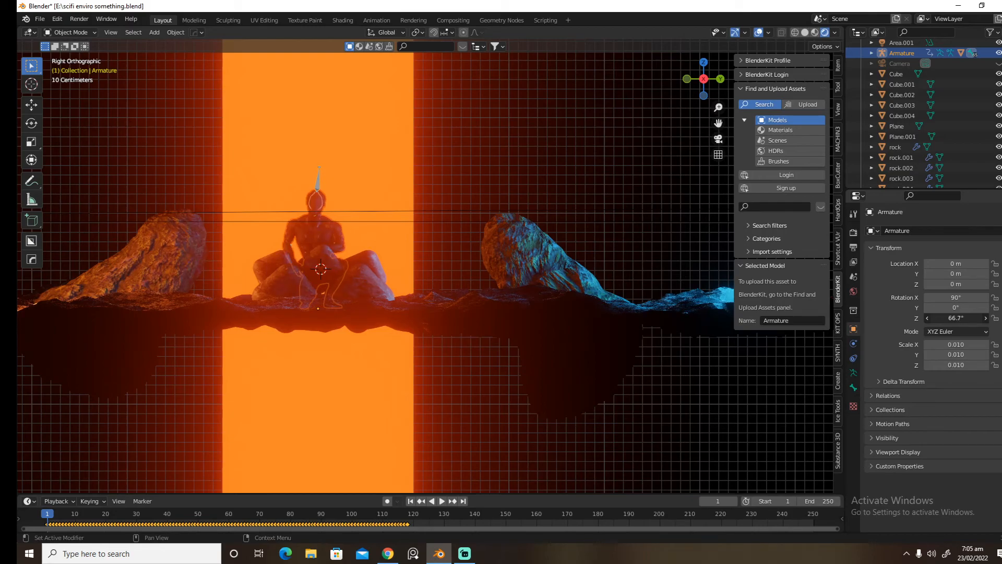
pyautogui.moveTo(497, 334); pyautogui.dragTo(550, 353, button='middle')
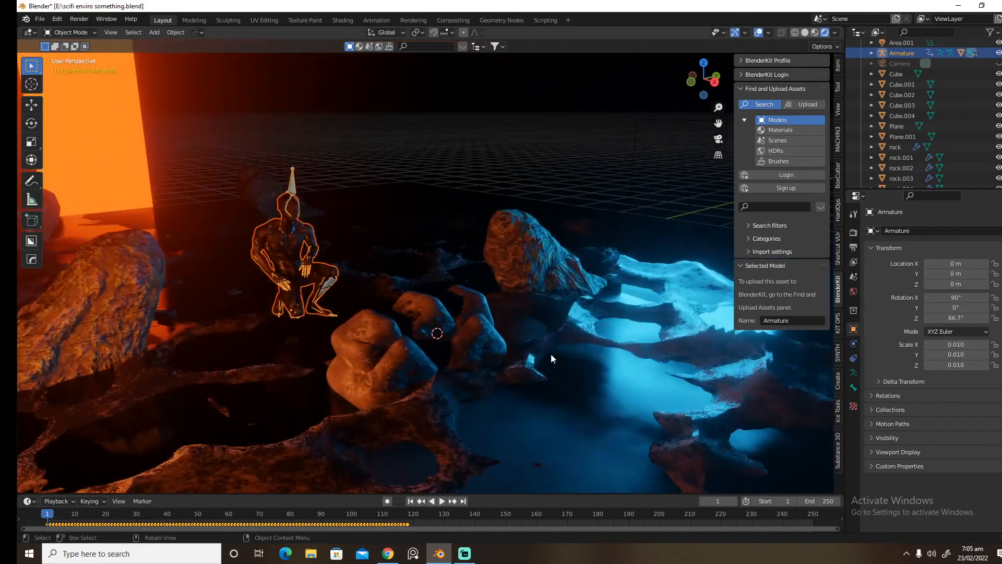
pyautogui.press('g')
pyautogui.press('x')
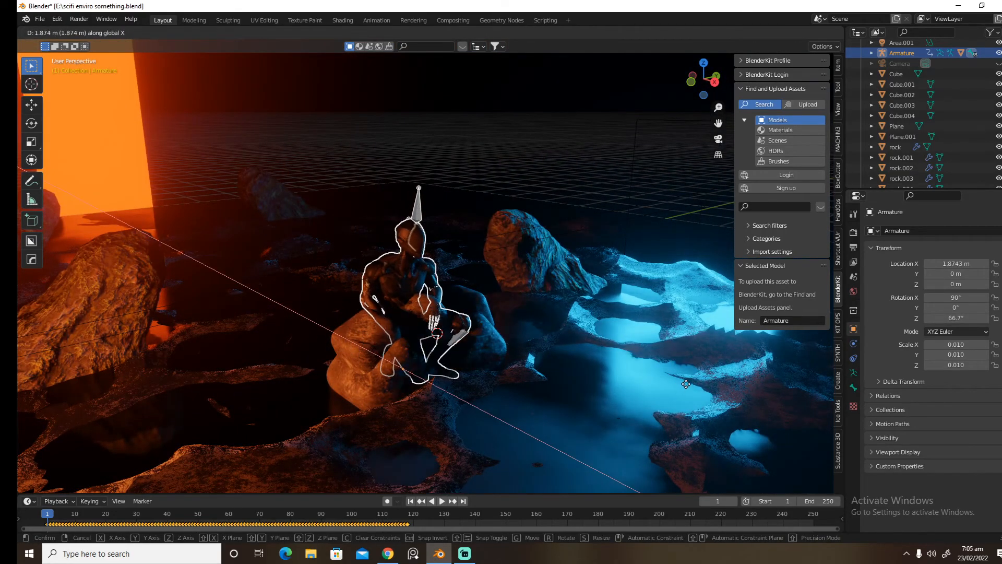
pyautogui.click(687, 384)
# - Scale the character down by a factor of about 0.435 and raise it about 0.675 m along Z above the rocks
pyautogui.press('s')
pyautogui.click(528, 373)
pyautogui.press('g')
pyautogui.press('z')
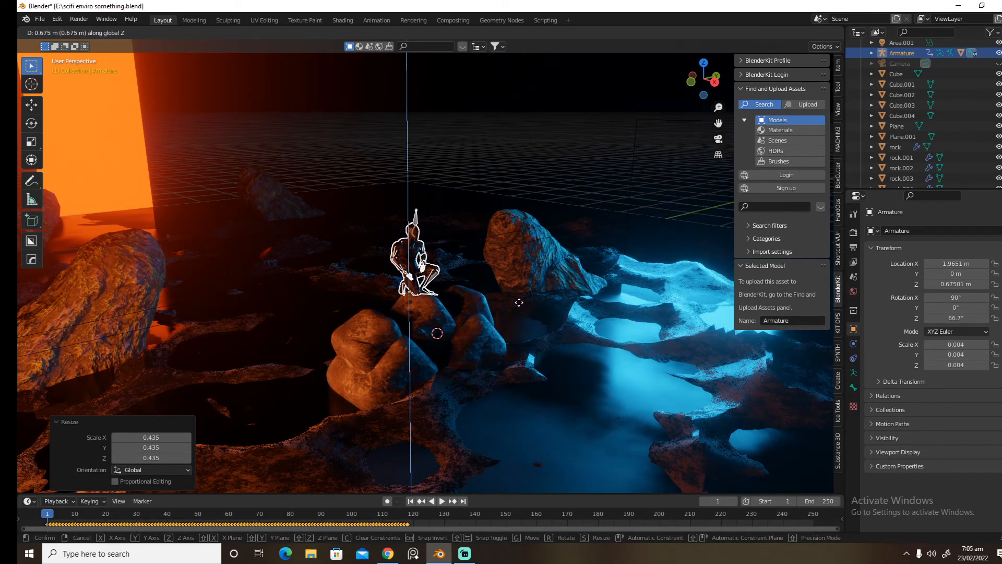
pyautogui.click(519, 299)
# - In camera view, lower the character about 0.084 m along Z onto the rock and check its placement with the overlays hidden
pyautogui.press('KP_0')
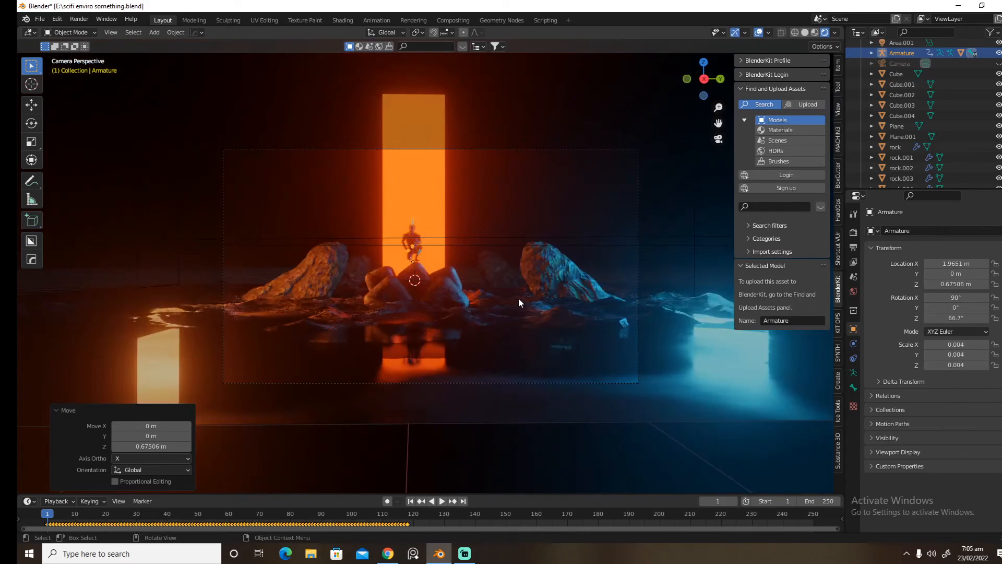
pyautogui.press('g')
pyautogui.press('z')
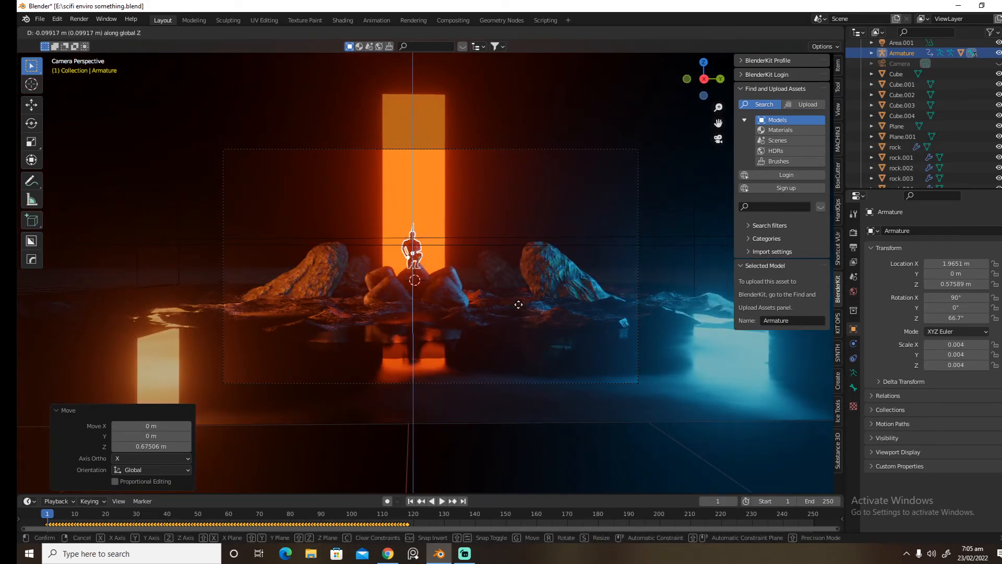
pyautogui.click(520, 305)
pyautogui.click(760, 32)
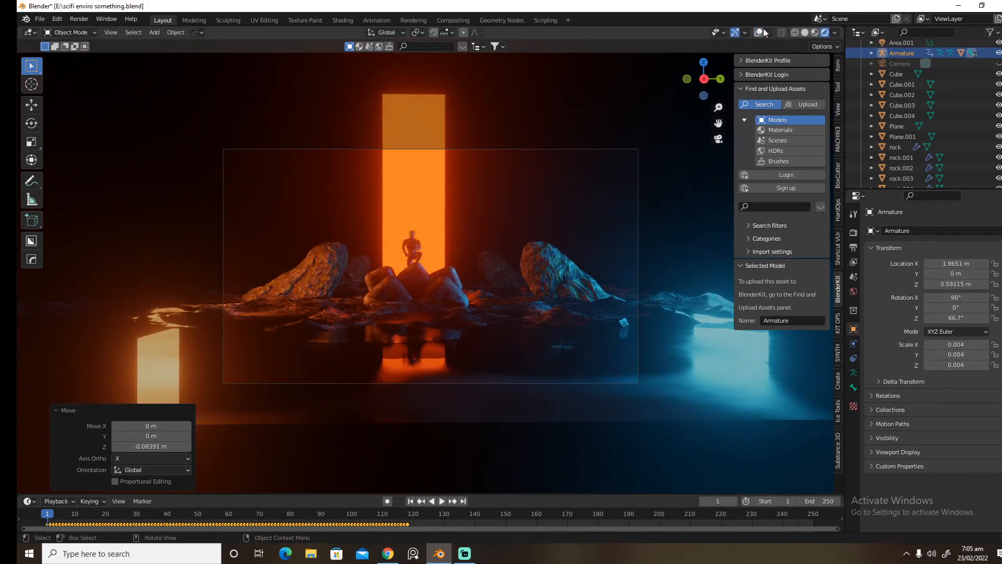
pyautogui.click(761, 33)
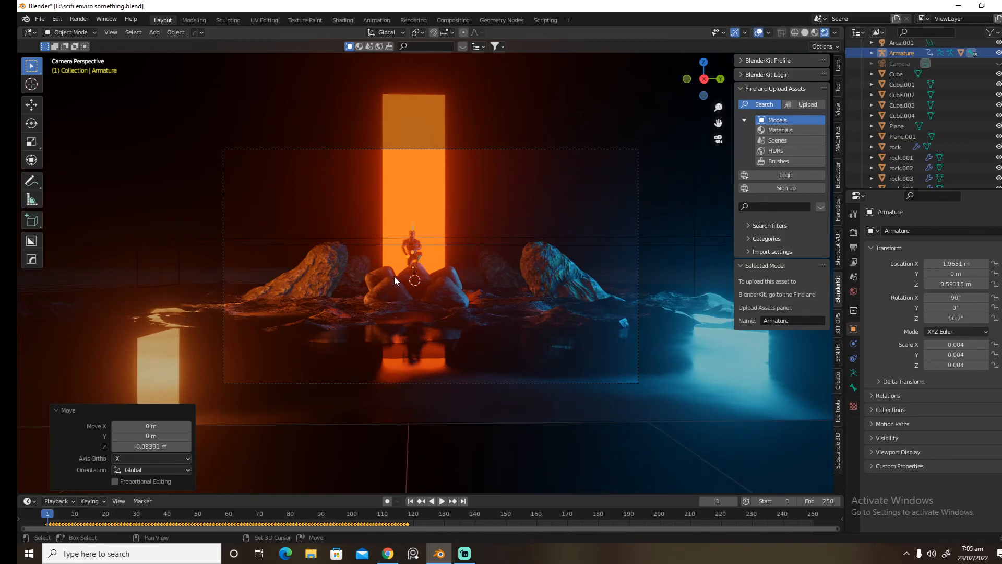
# - Add a Plain Axes empty and move it along Z and X onto the kneeling character, at about X 2.0 m and Z 0.94 m
pyautogui.hotkey('shift', 'a')
pyautogui.moveTo(364, 279)
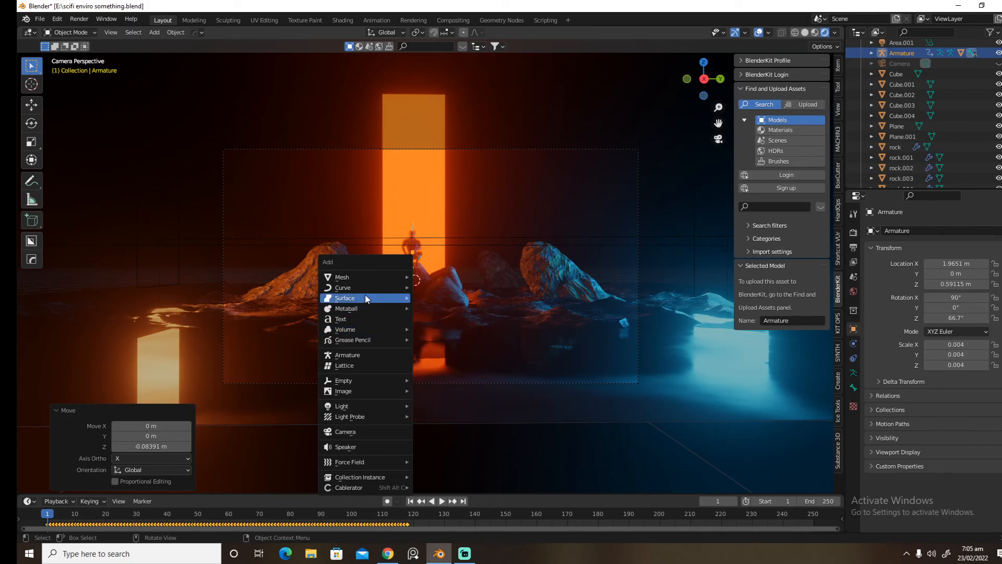
pyautogui.moveTo(363, 378)
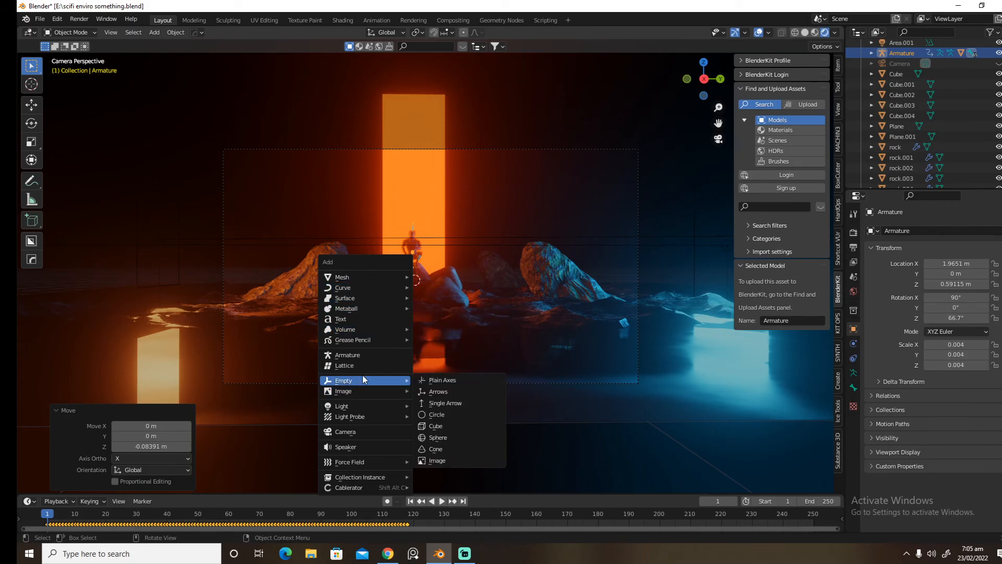
pyautogui.click(442, 380)
pyautogui.moveTo(444, 381); pyautogui.dragTo(477, 360, button='middle')
pyautogui.press('g')
pyautogui.press('z')
pyautogui.click(480, 325)
pyautogui.press('x')
pyautogui.click(466, 324)
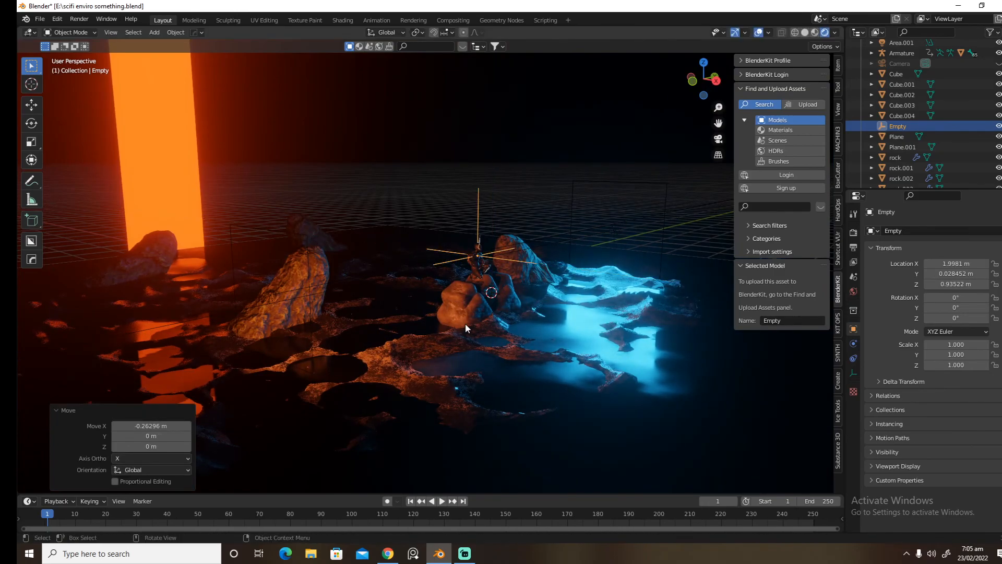
# - Enable depth of field on the camera, focus it on the Empty object, and set the F-Stop to 0.4
pyautogui.press('KP_0')
pyautogui.click(972, 63)
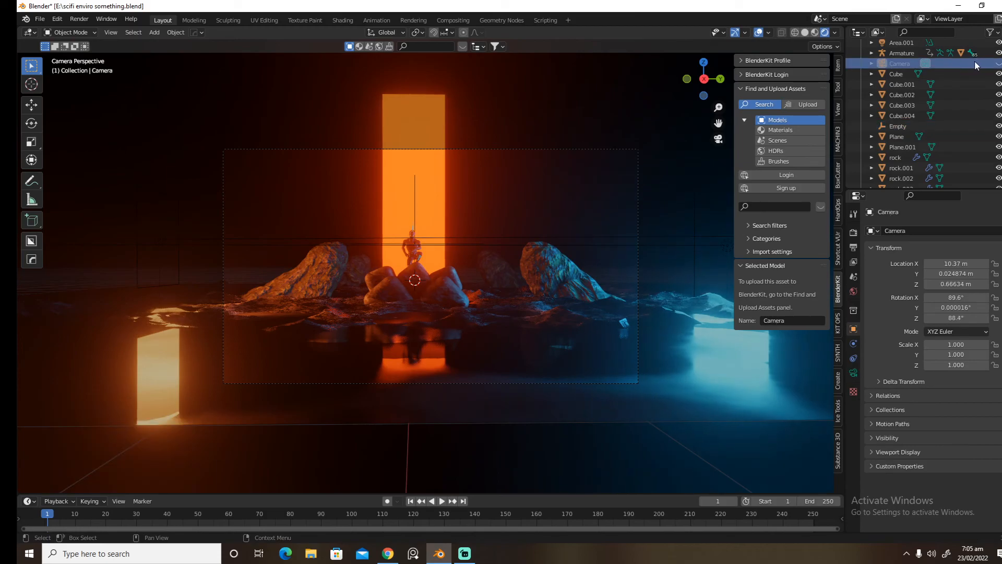
pyautogui.click(854, 372)
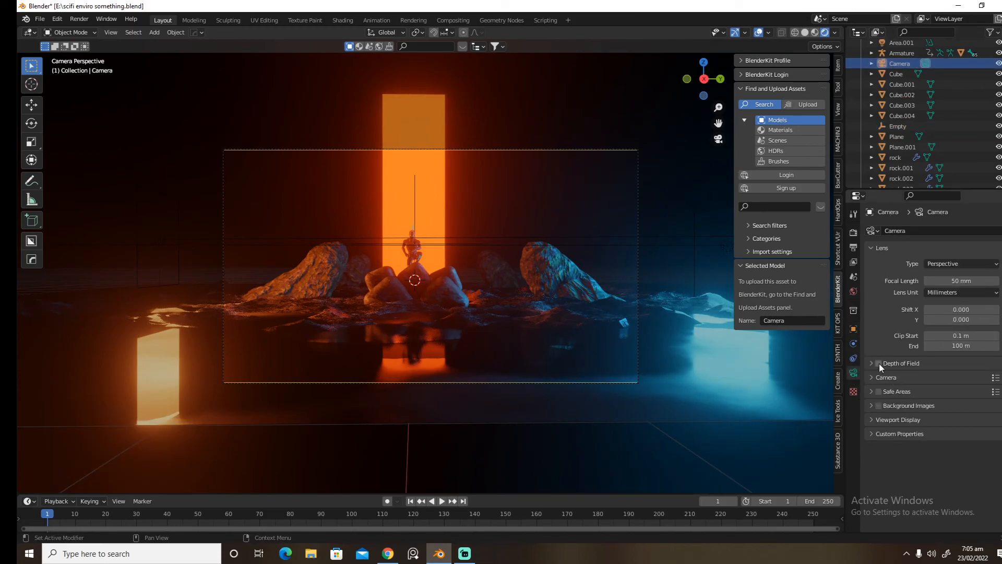
pyautogui.click(879, 363)
pyautogui.click(961, 390)
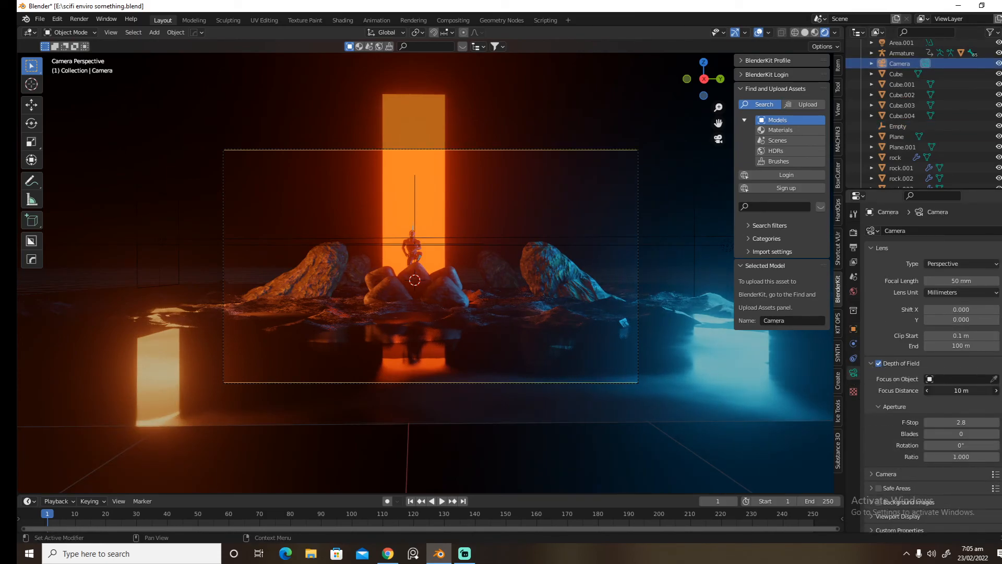
pyautogui.rightClick(960, 381)
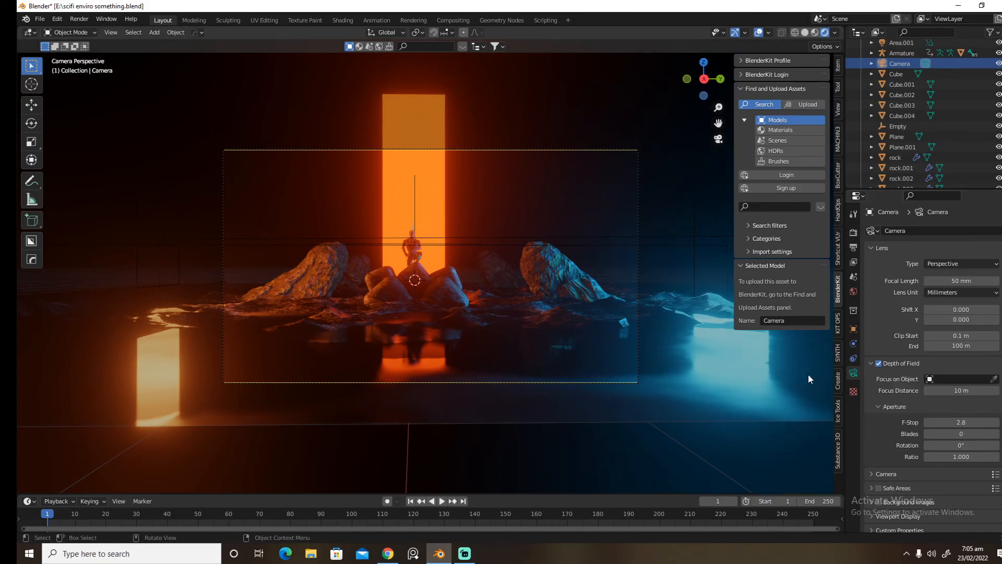
pyautogui.click(956, 379)
pyautogui.click(959, 406)
pyautogui.moveTo(961, 422); pyautogui.dragTo(932, 422)
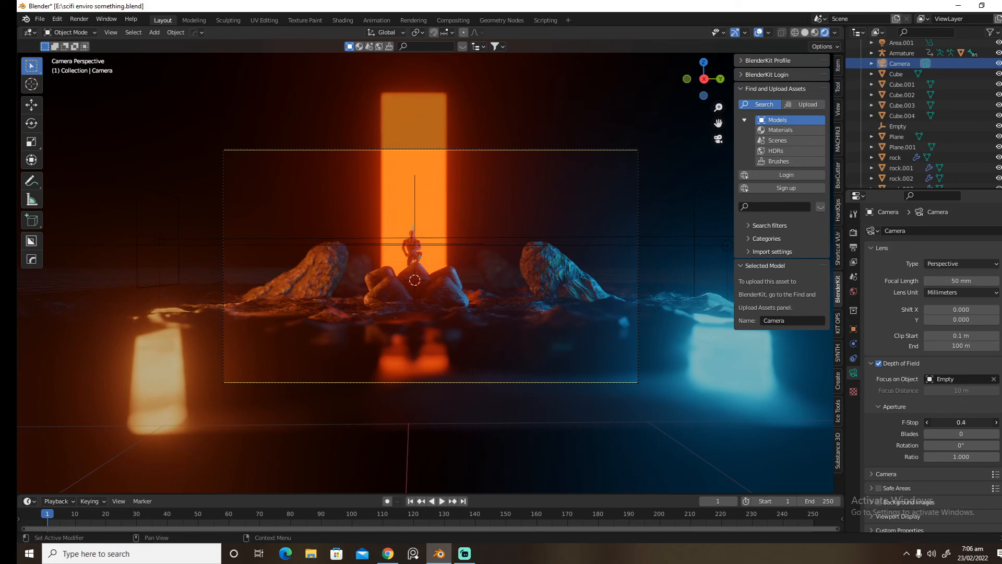
# - Render the image from the camera to check the depth-of-field effect
pyautogui.click(79, 19)
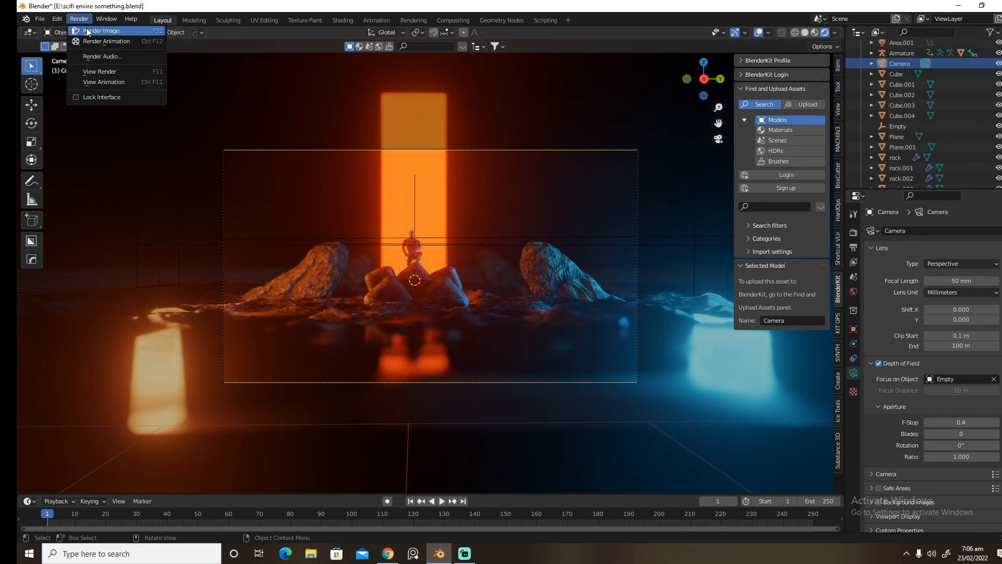
pyautogui.click(99, 31)
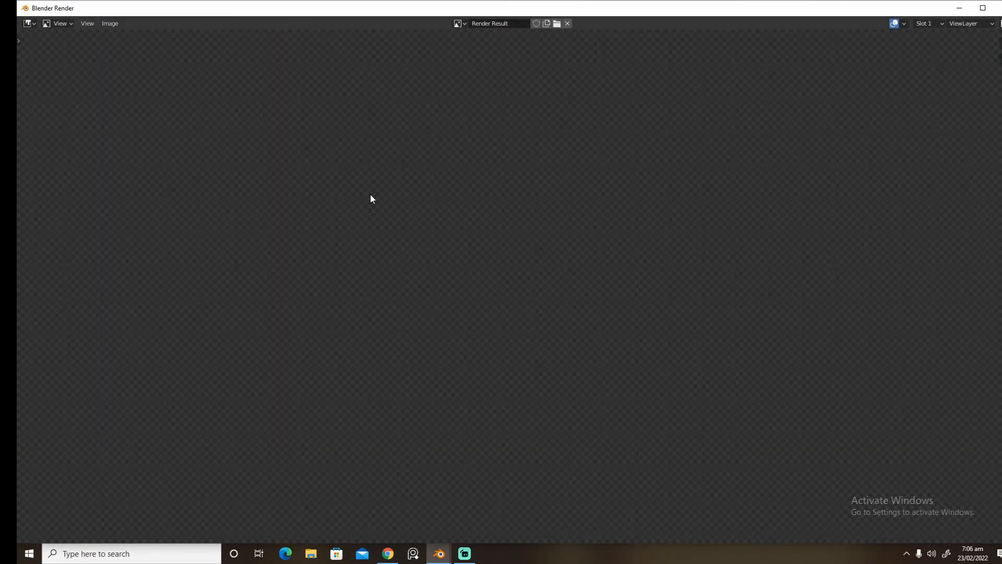